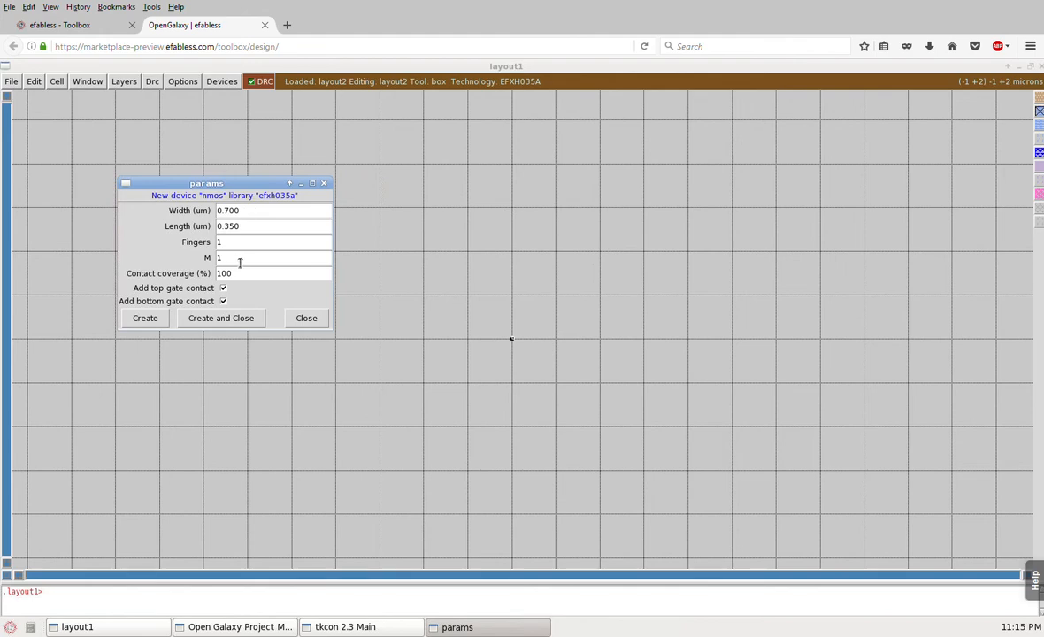
Create an nmos device with width 5 um, length 0.5 um and 2 fingers
triple_click(232, 209)
text(5)
key(Tab)
text(0)
key(Tab)
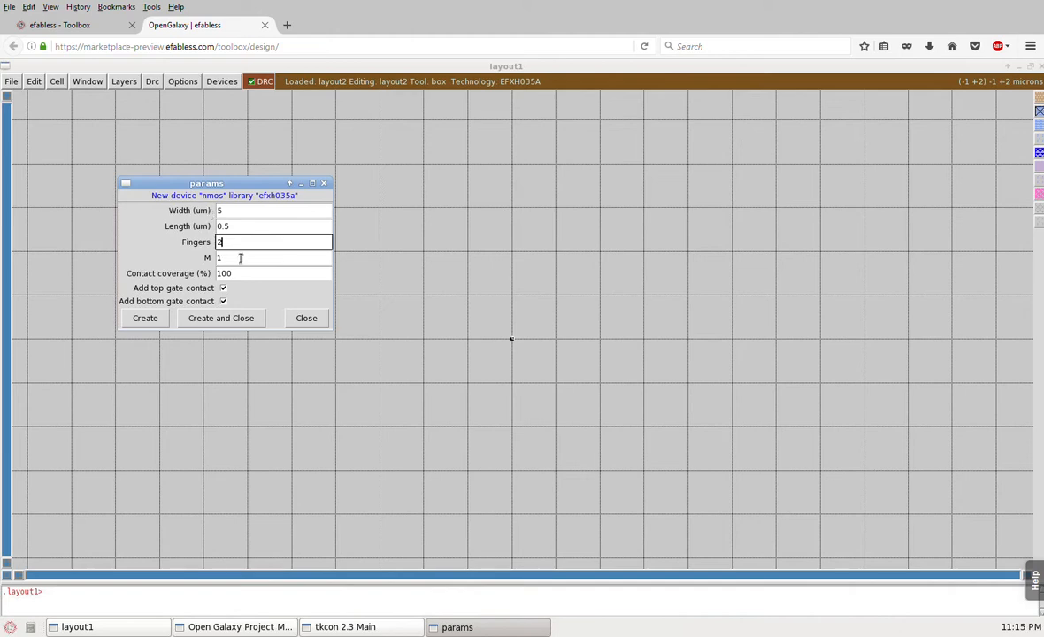
click(148, 322)
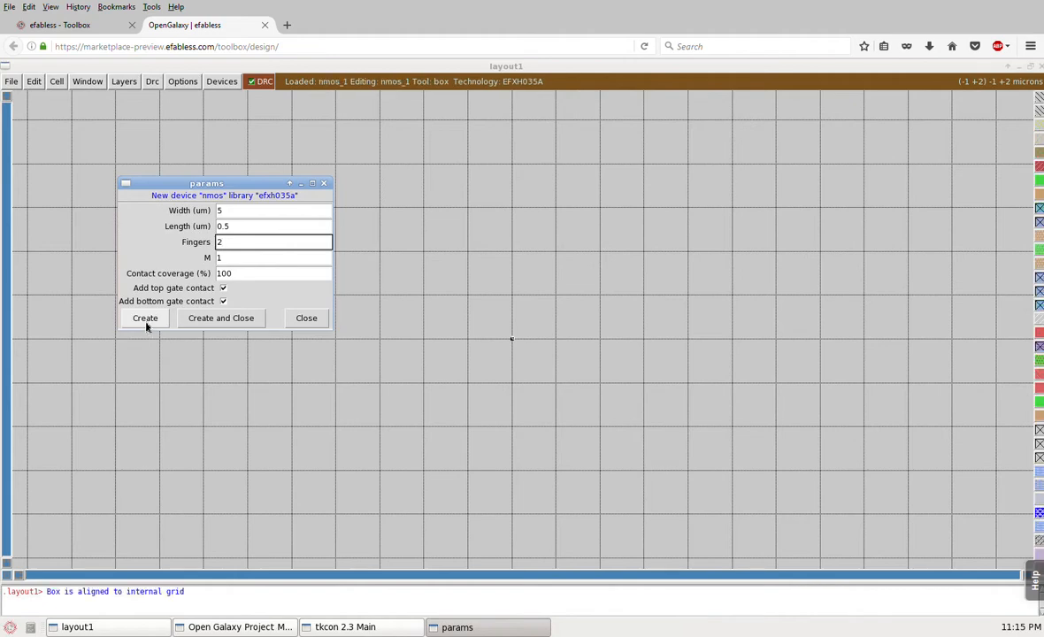
key(shift+z)
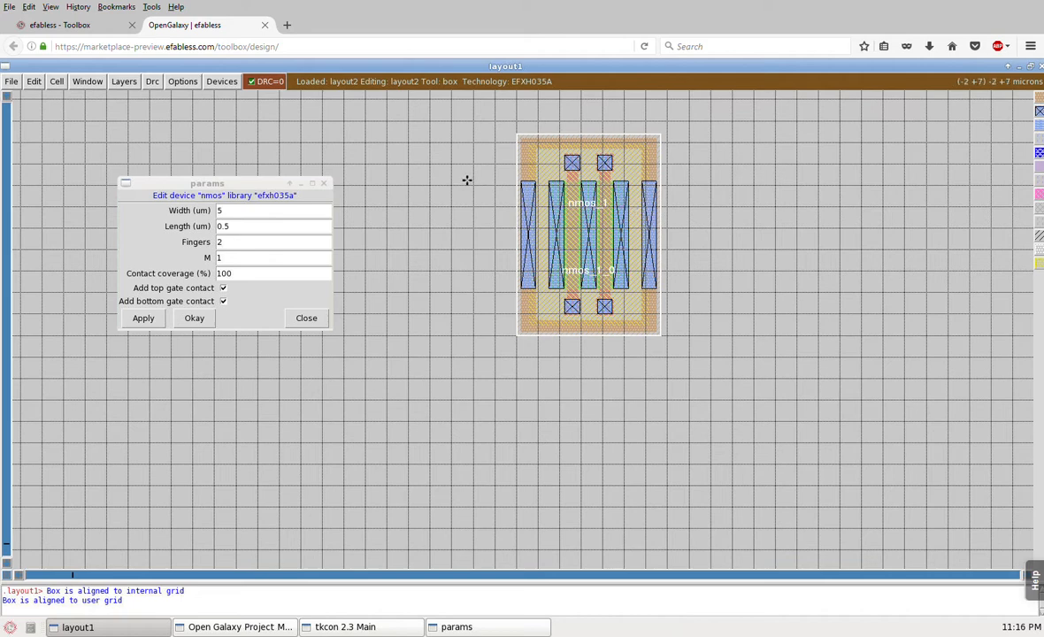
Set the nmos device's M value to 2 and apply it to the layout
click(148, 249)
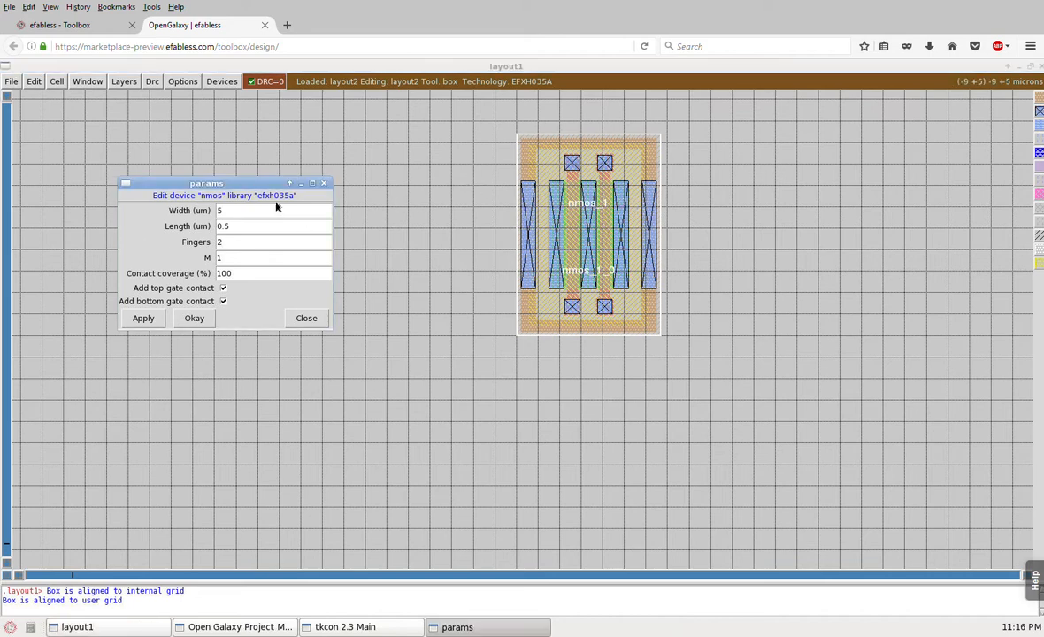
click(281, 256)
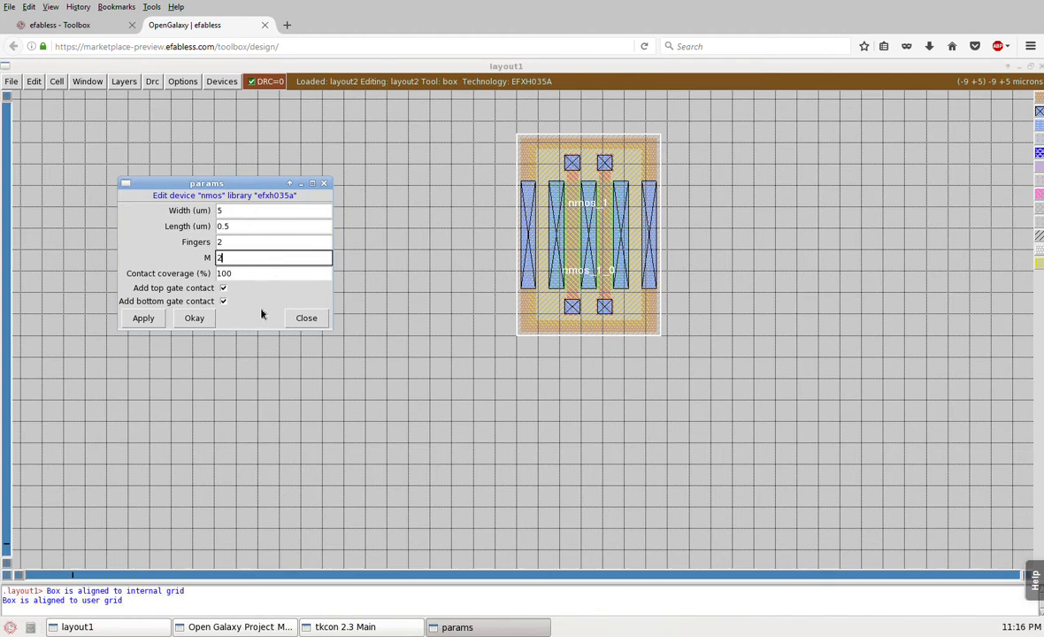
click(146, 320)
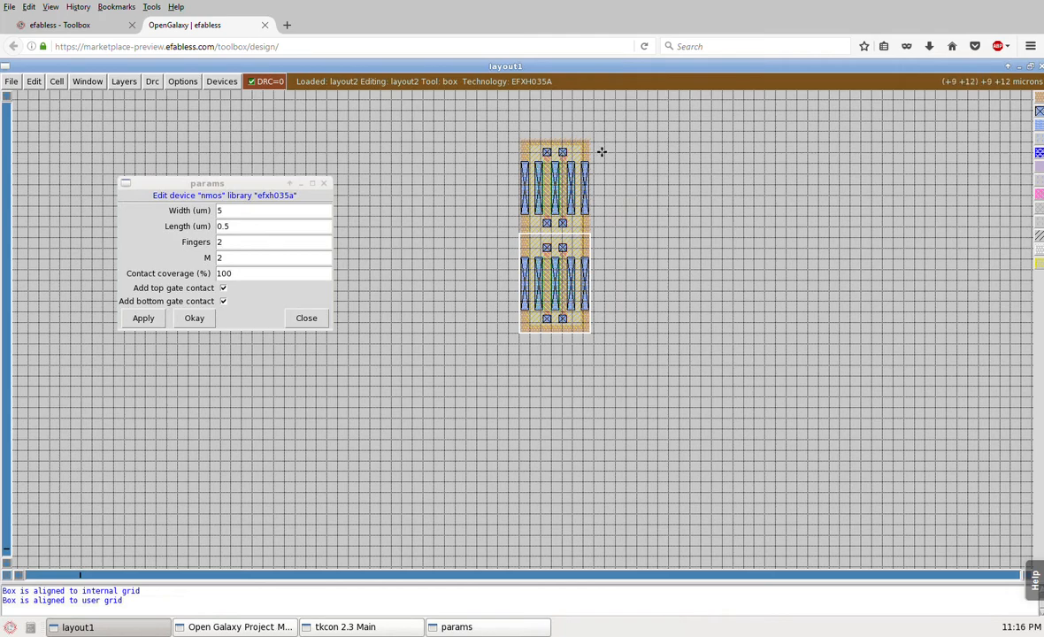
Set the nmos device's M value to 1 and apply the change
click(261, 257)
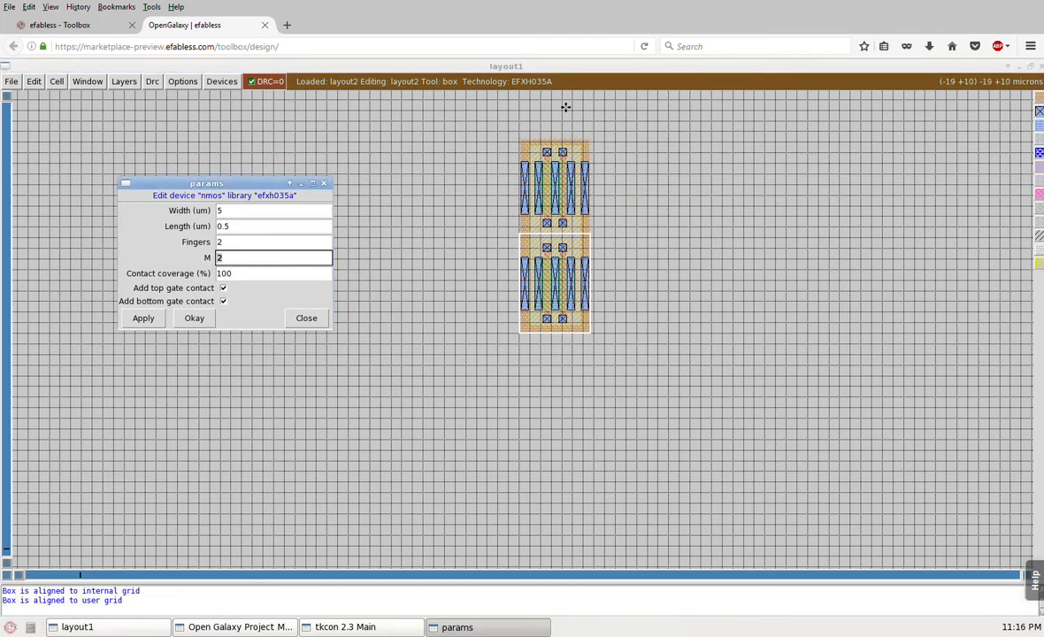
key(1)
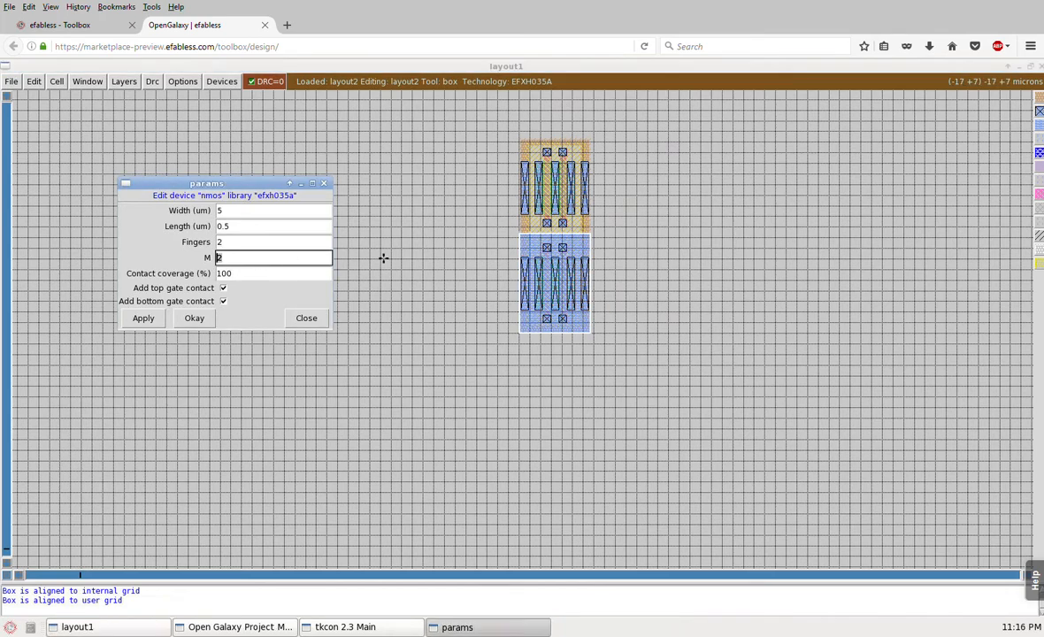
text(1)
click(142, 321)
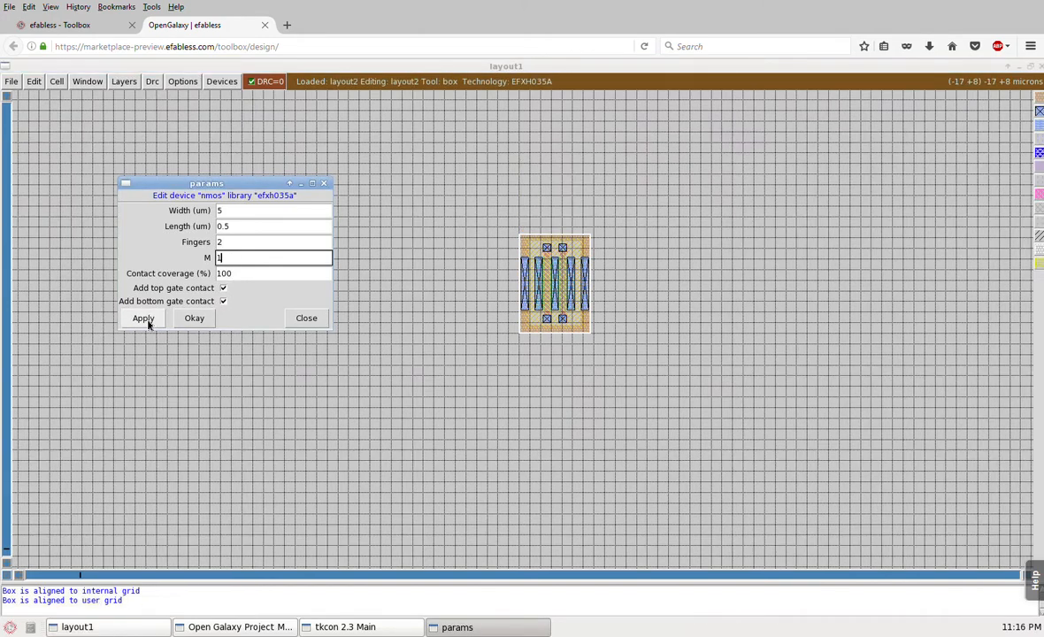
Turn off the bottom gate contact of the nmos device and apply the change
click(497, 348)
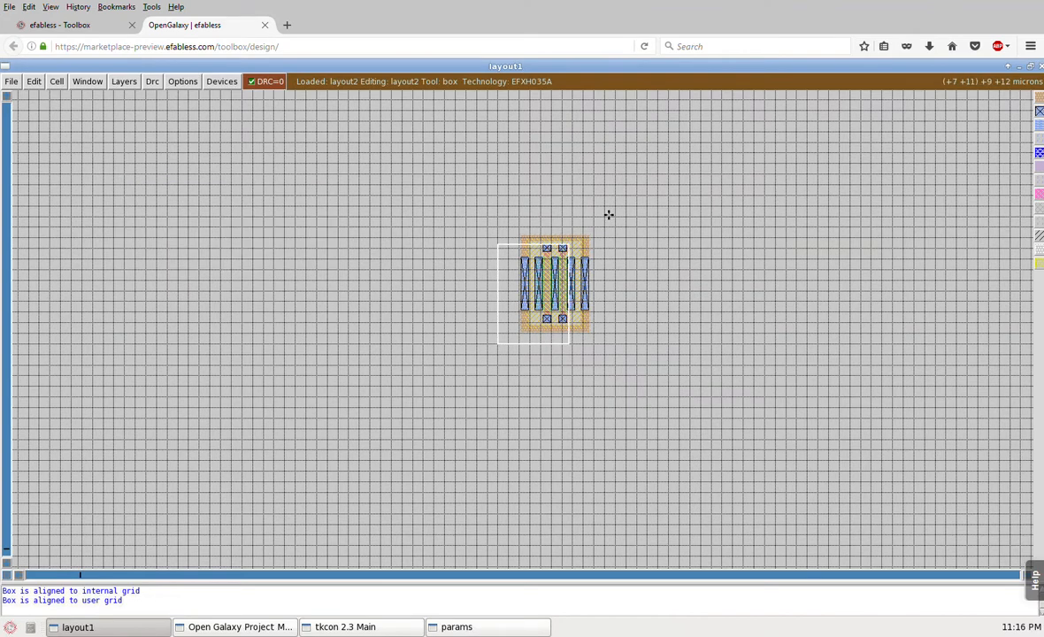
key(z)
click(457, 628)
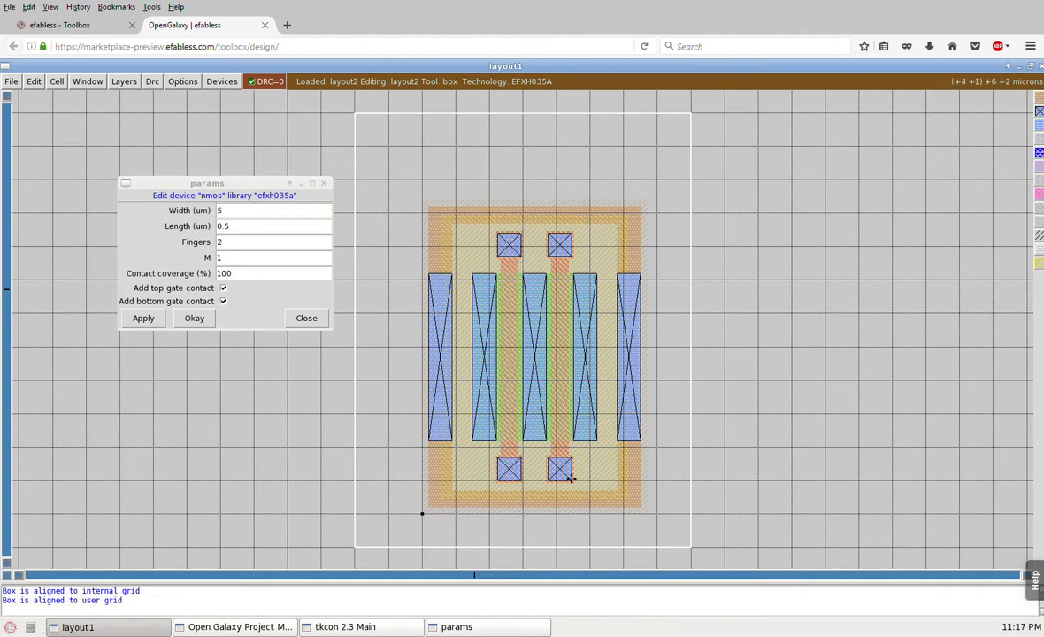
click(220, 258)
click(223, 301)
click(145, 318)
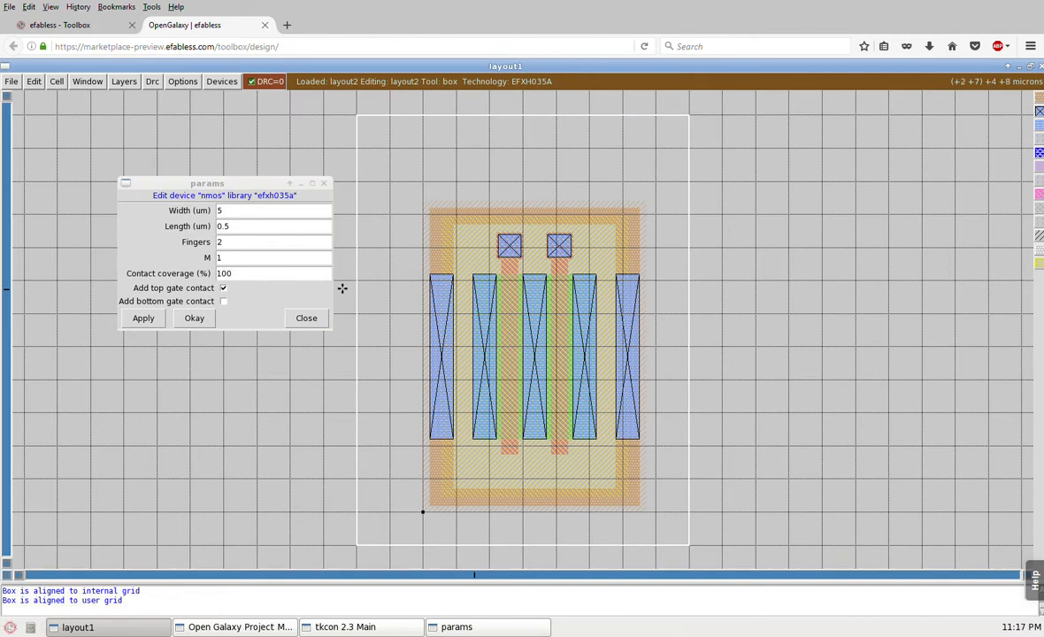
Set the nmos device's contact coverage to 70% and apply it
click(290, 278)
drag(266, 275, 201, 280)
text(70)
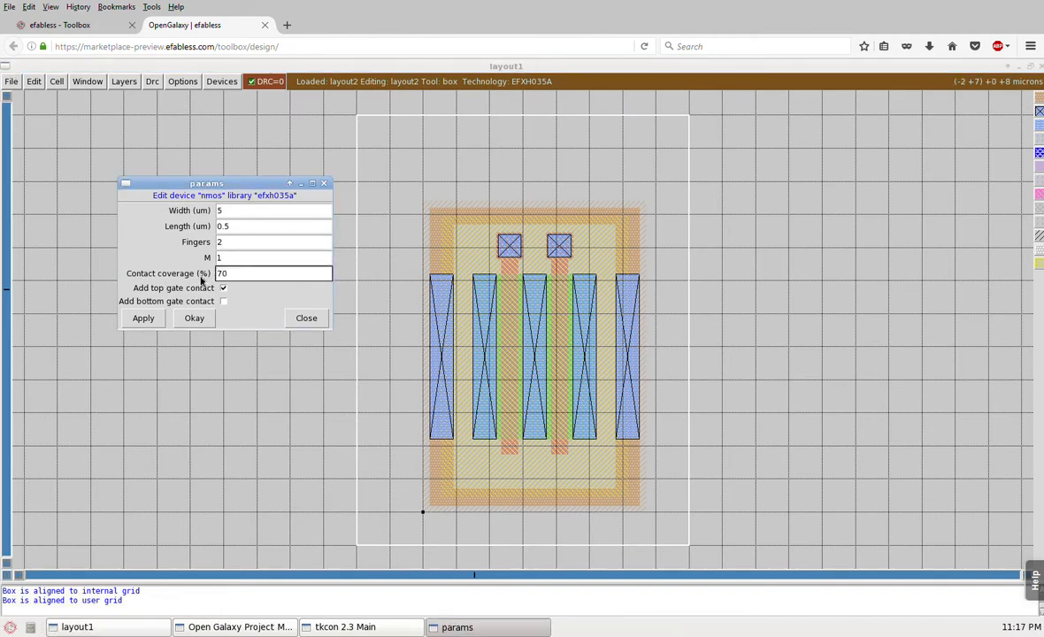
click(144, 318)
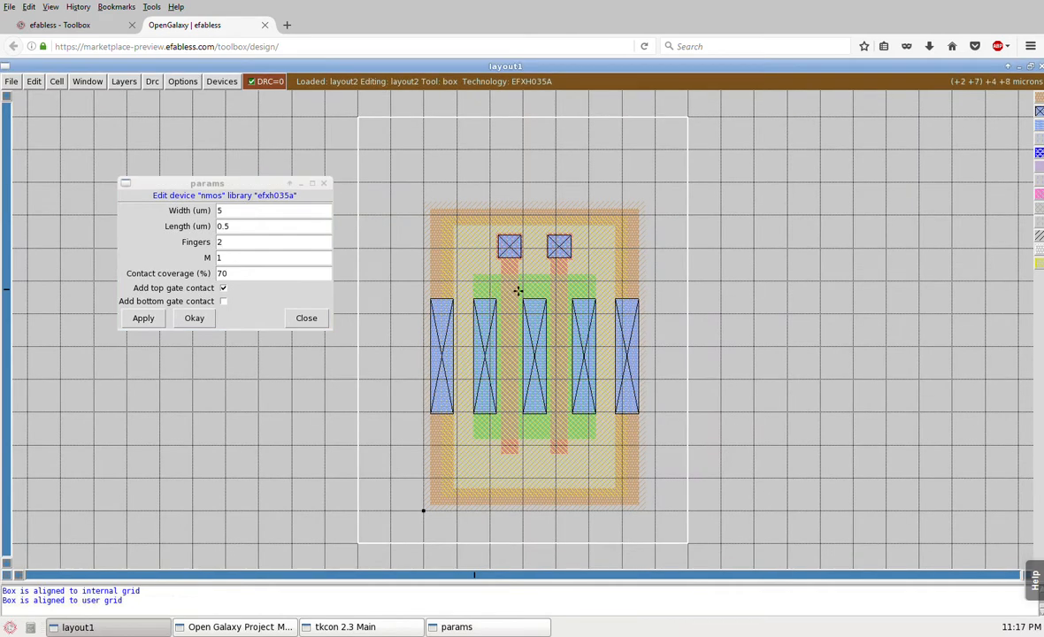
Set the nmos device's contact coverage to 60%, apply it and close the device parameters
click(251, 275)
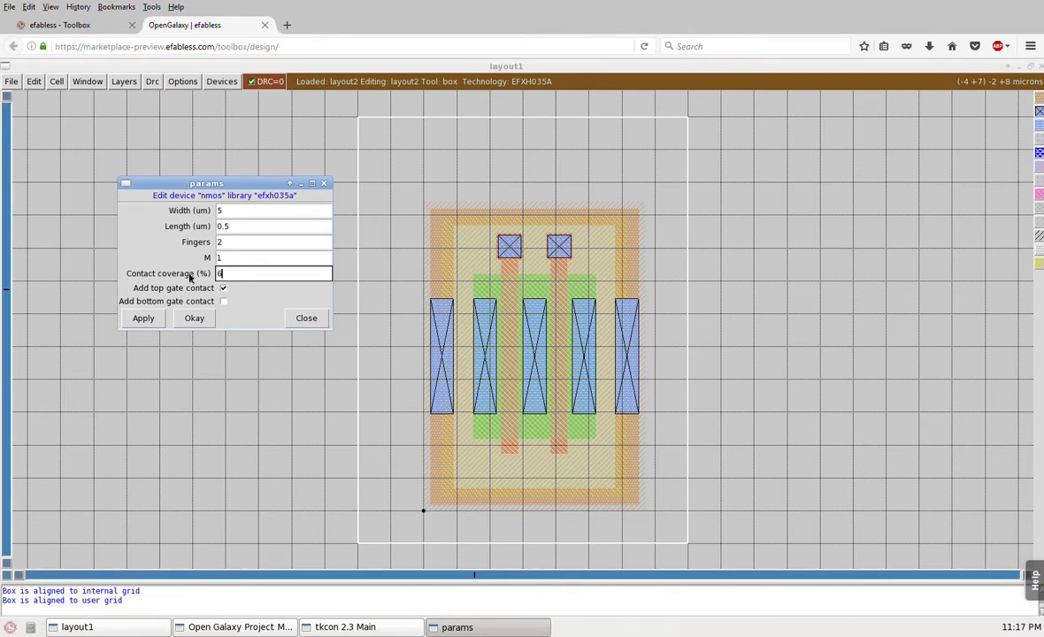
text(60)
click(145, 319)
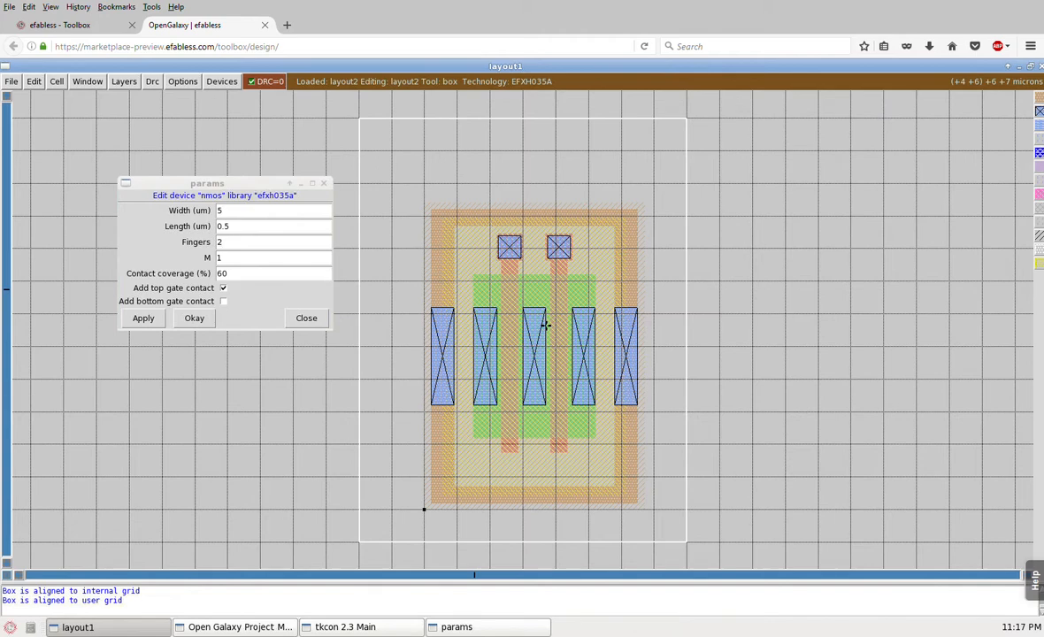
click(321, 273)
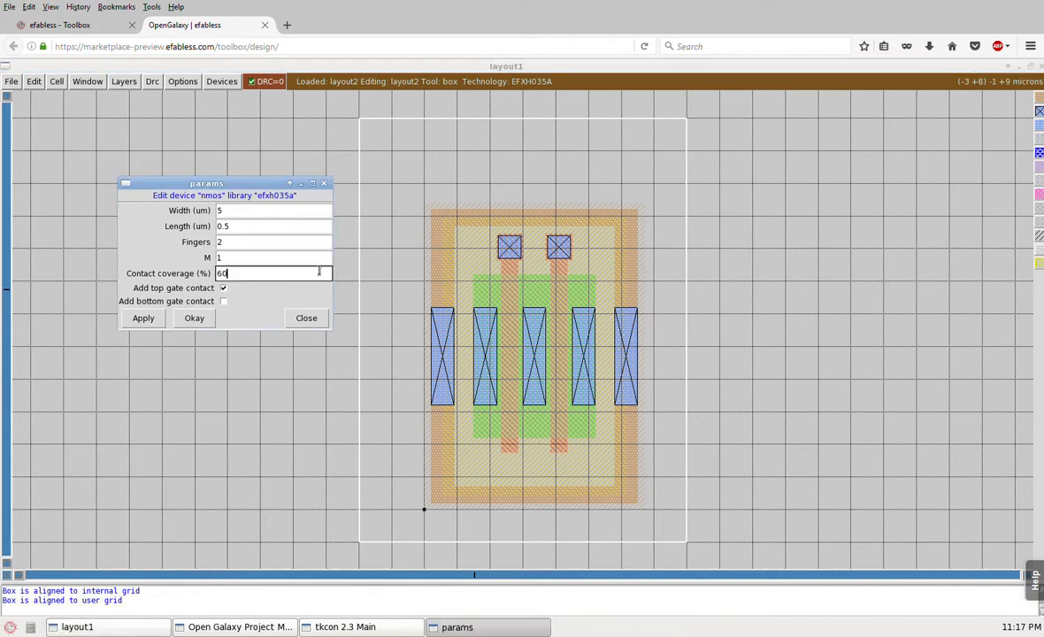
click(306, 319)
Position the cursor box just above the nmos and open the parameters for a new pmos (3.3V) device
click(428, 178)
click(432, 151)
click(222, 81)
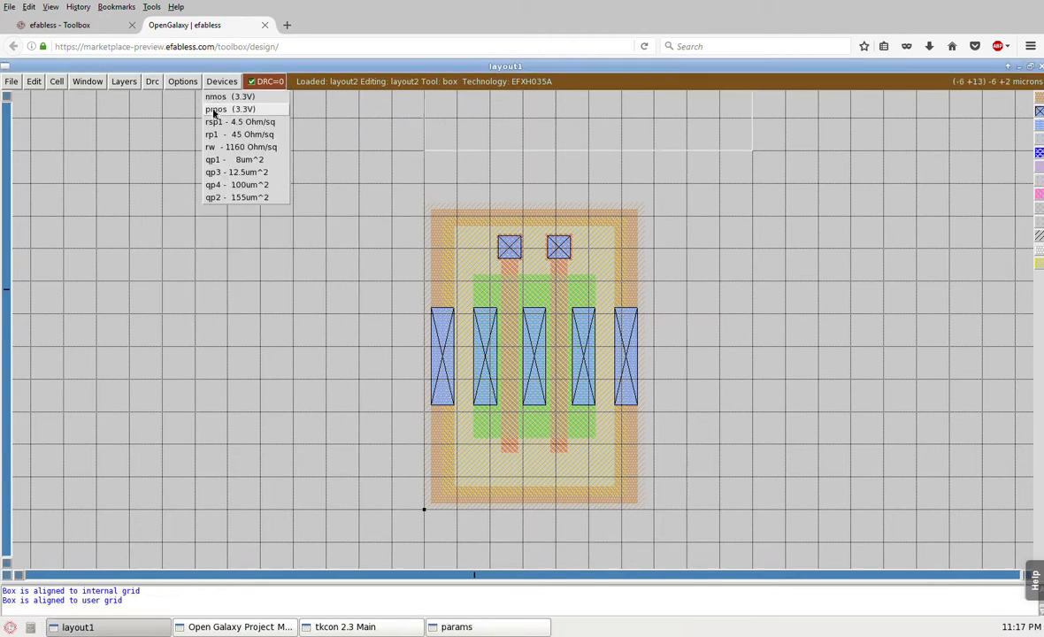
click(214, 110)
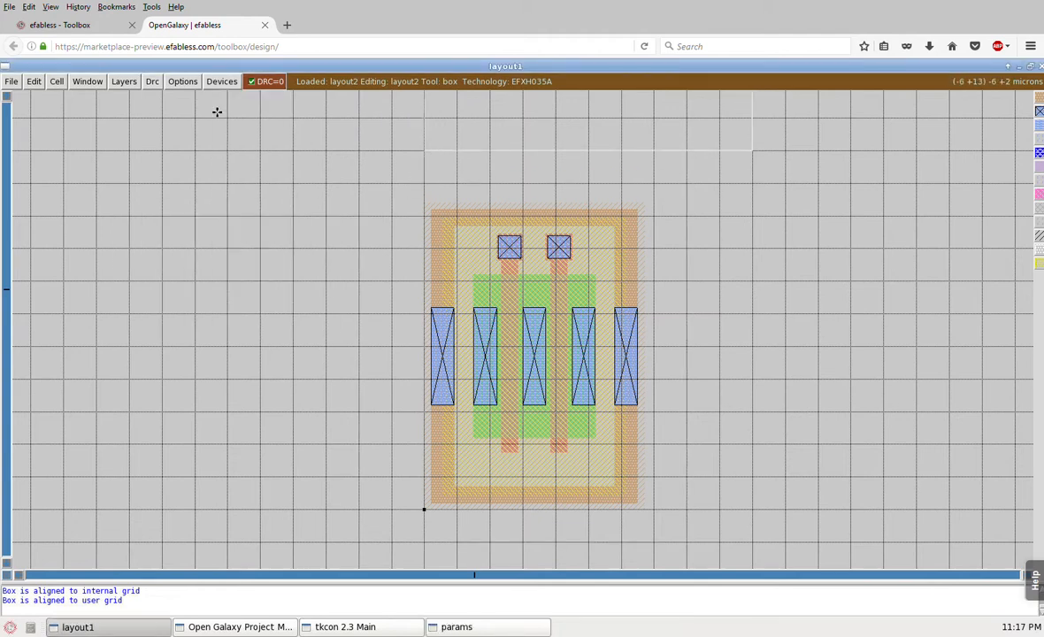
click(434, 630)
Create the pmos device with width 10 um, length 0.5 um, 2 fingers and 80% contact coverage
drag(262, 212, 163, 219)
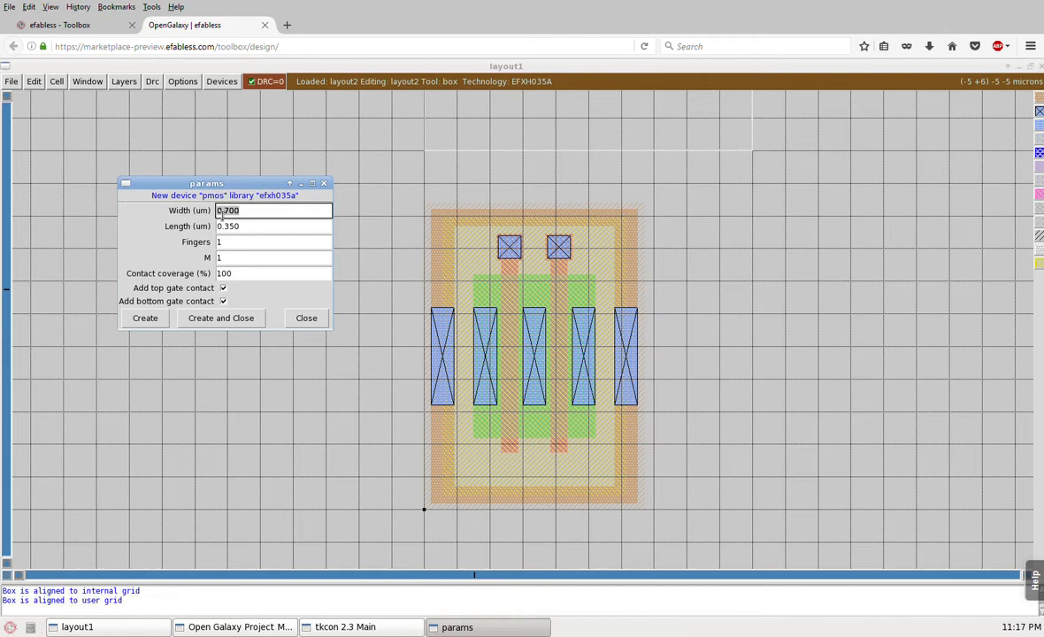
text(10)
key(Tab)
text(0)
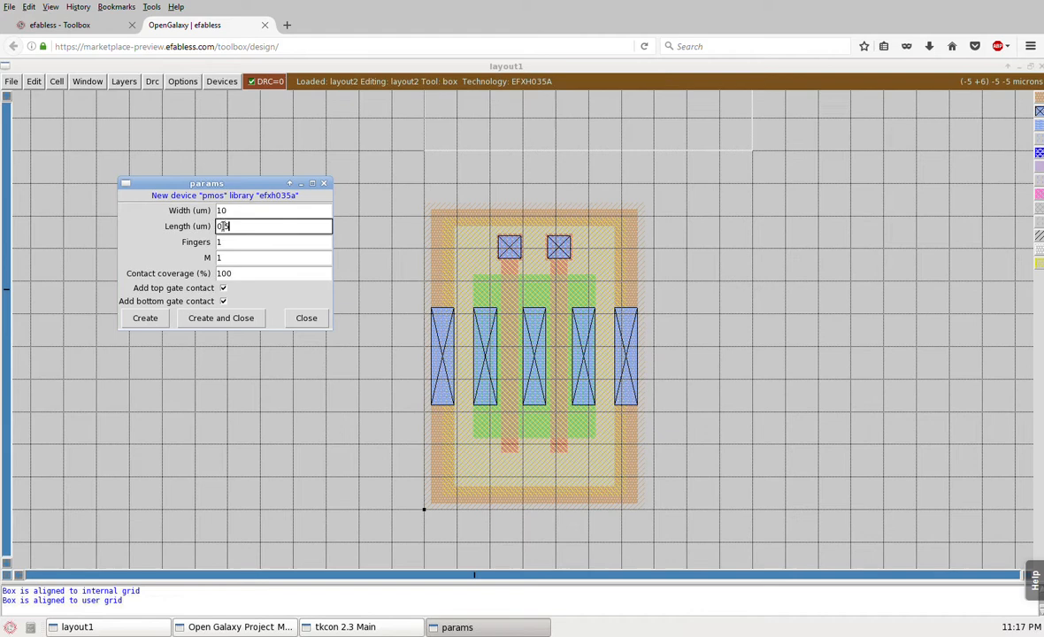
click(247, 241)
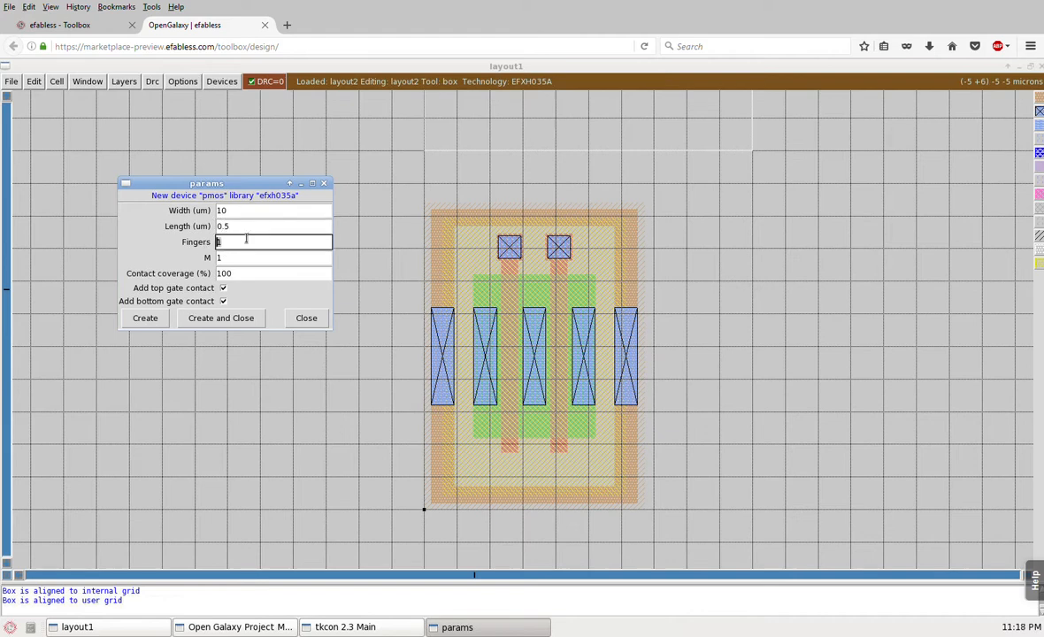
text(2)
key(Tab)
key(Tab)
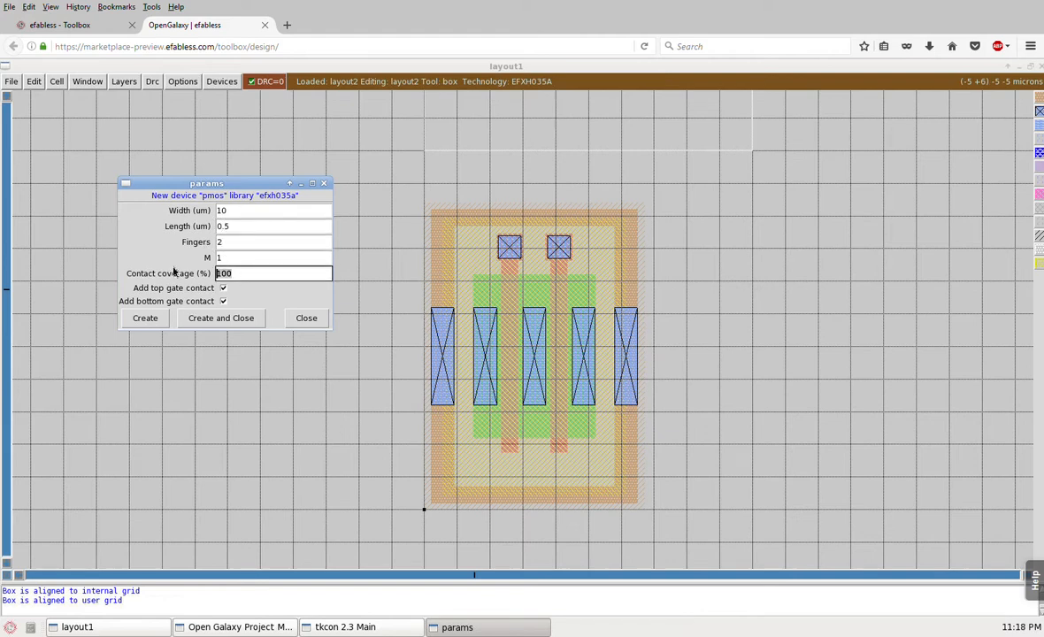
text(80)
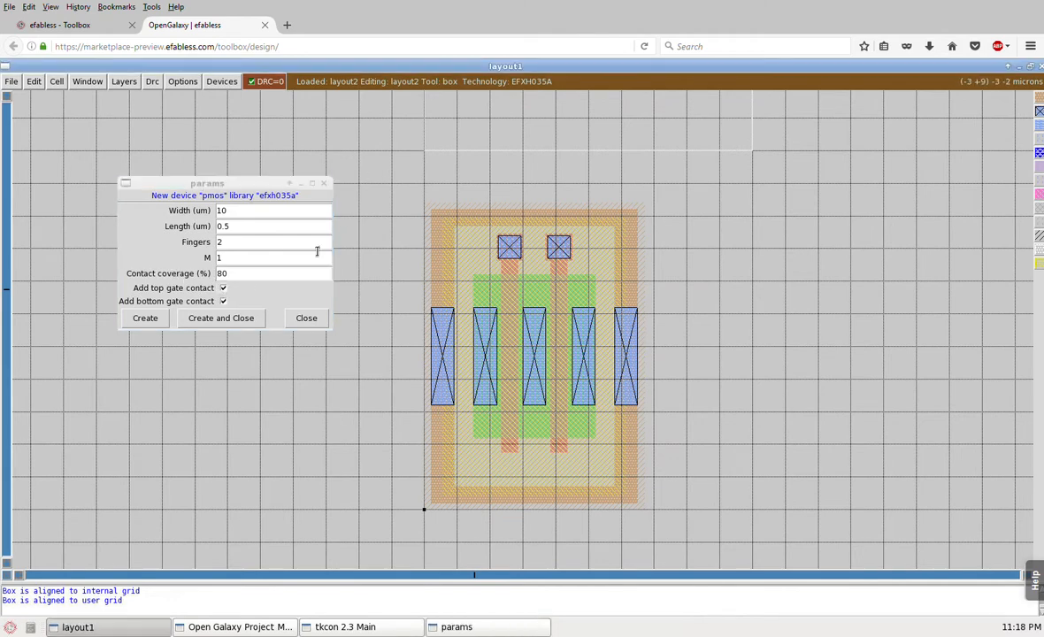
click(147, 320)
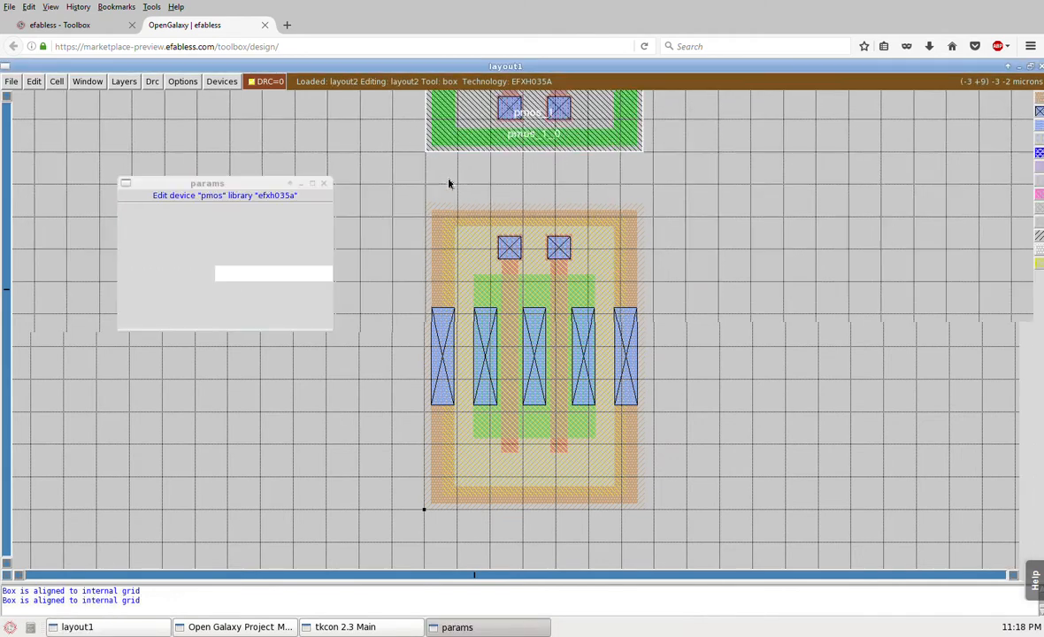
Set the pmos device's contact coverage to 70% and apply the change
key(shift+z)
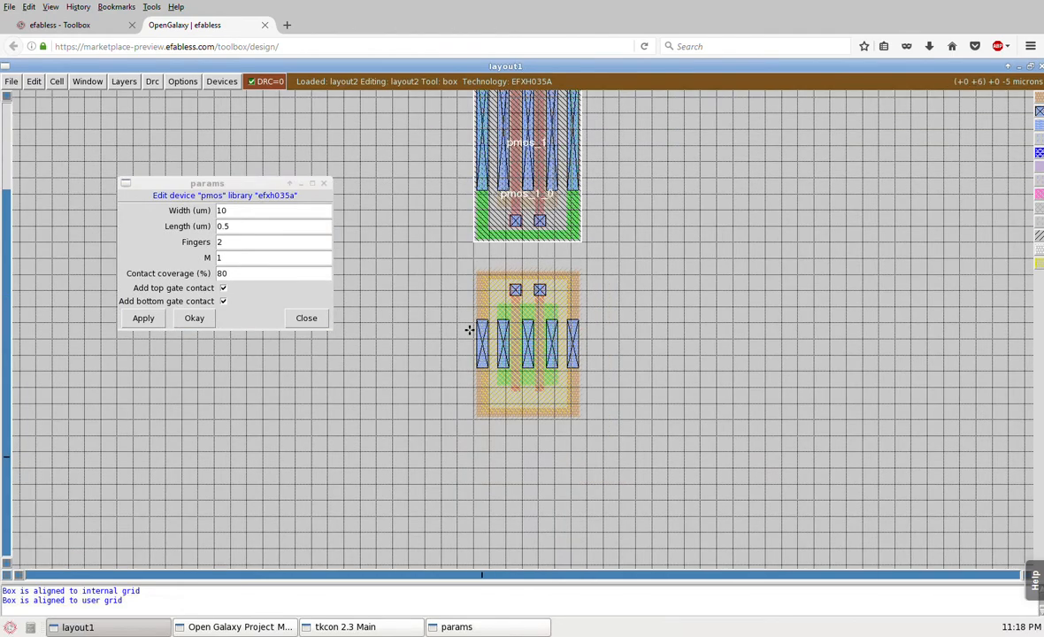
key(shift+z)
click(484, 385)
right_click(564, 161)
key(z)
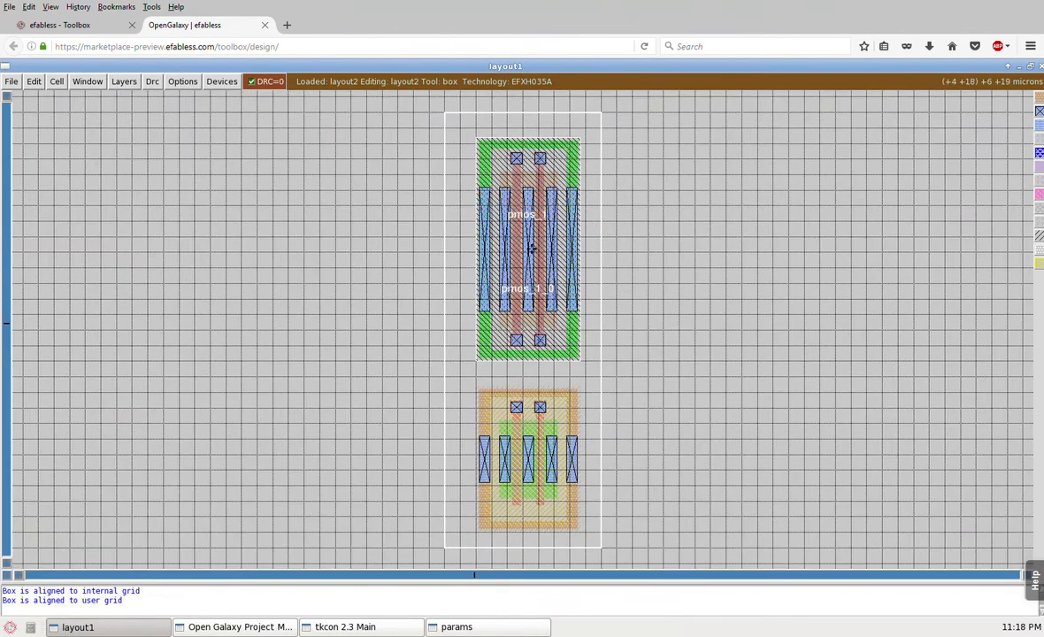
click(452, 626)
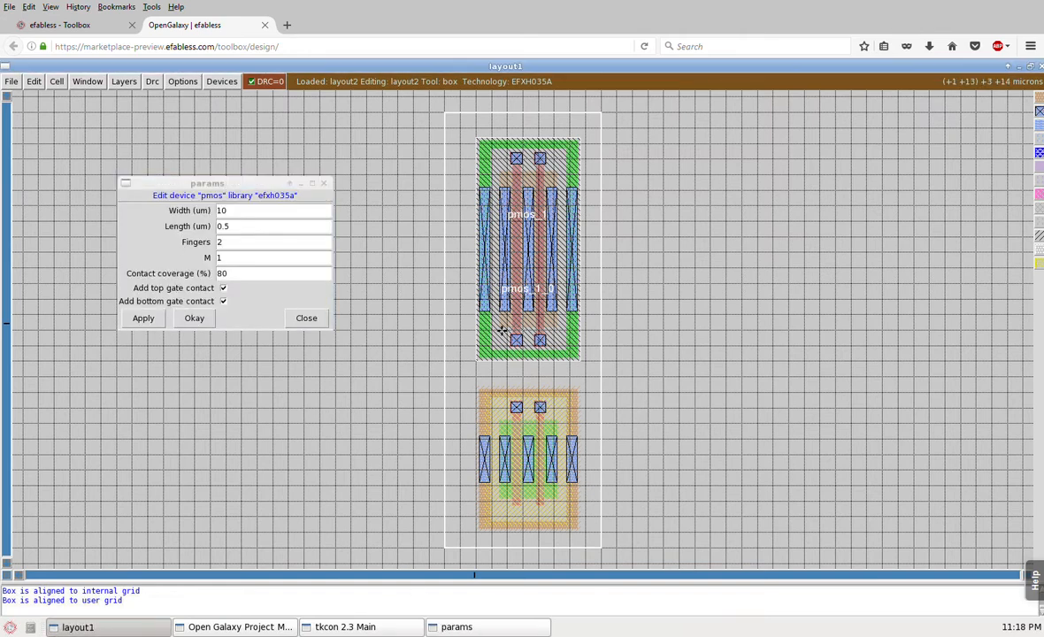
double_click(232, 275)
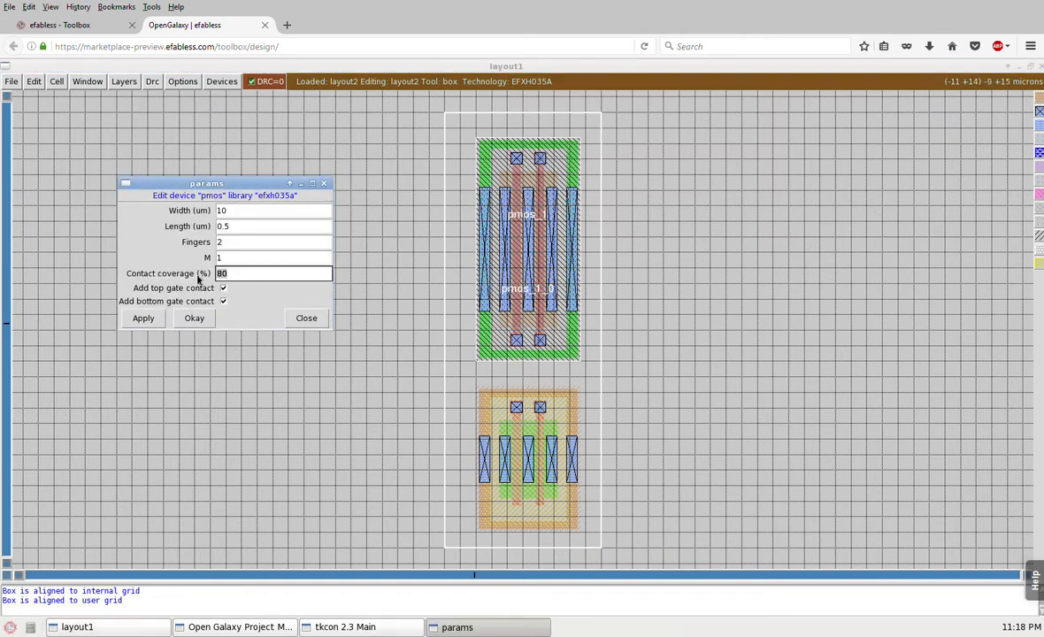
click(144, 320)
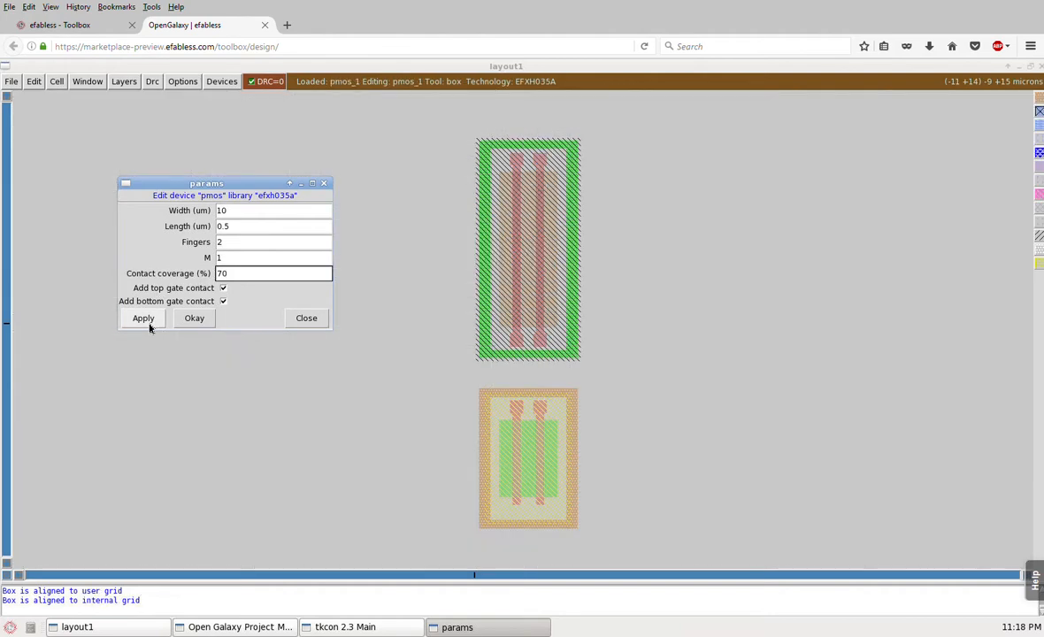
click(423, 327)
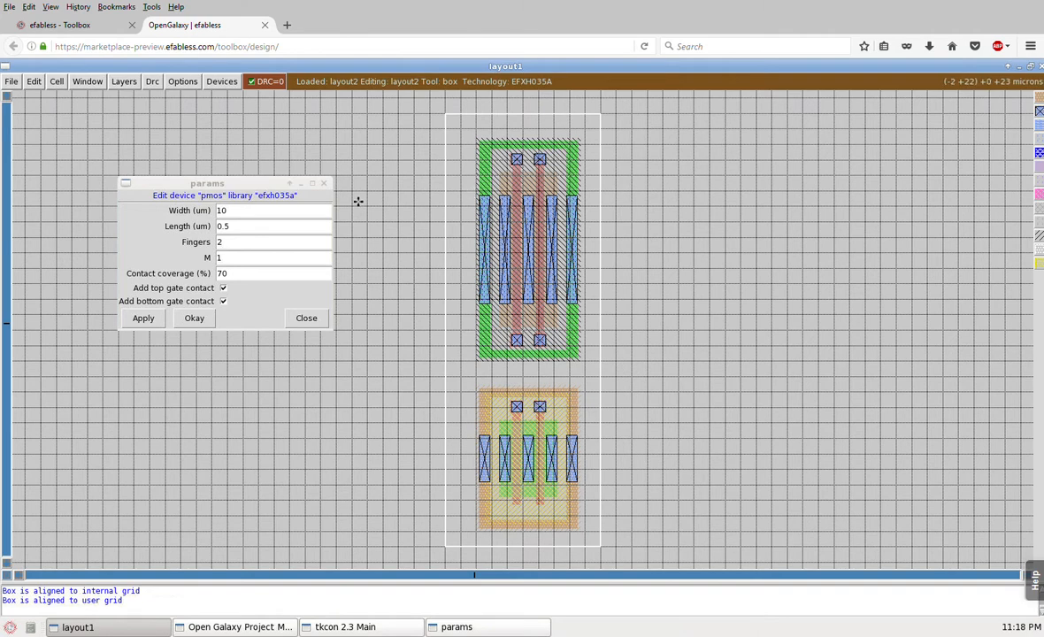
Turn off the top gate contact of the pmos device, apply the change and close the device parameters
click(254, 274)
click(223, 289)
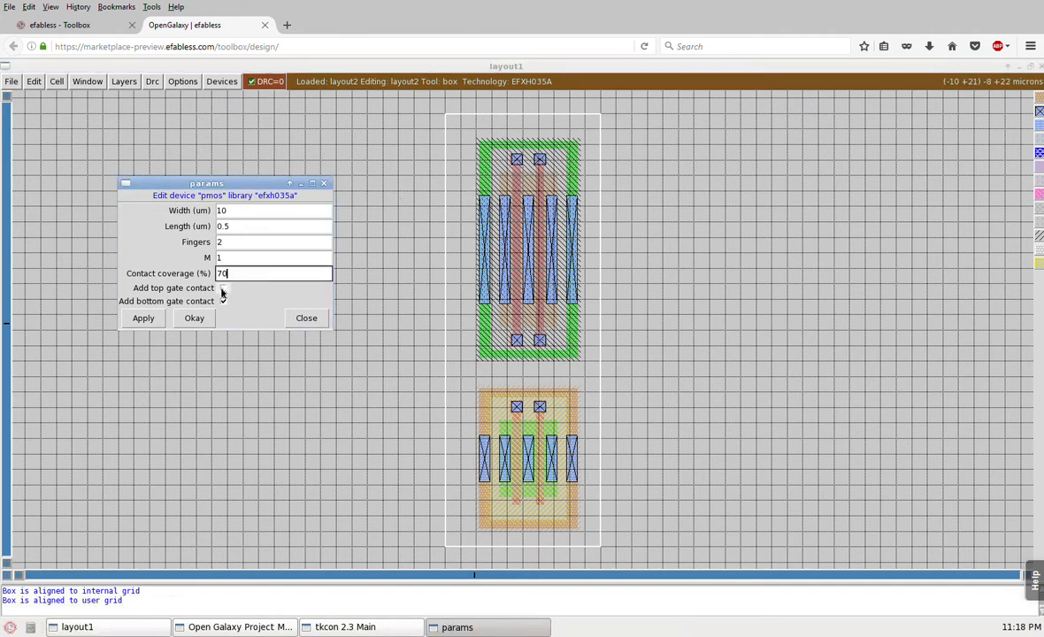
click(143, 319)
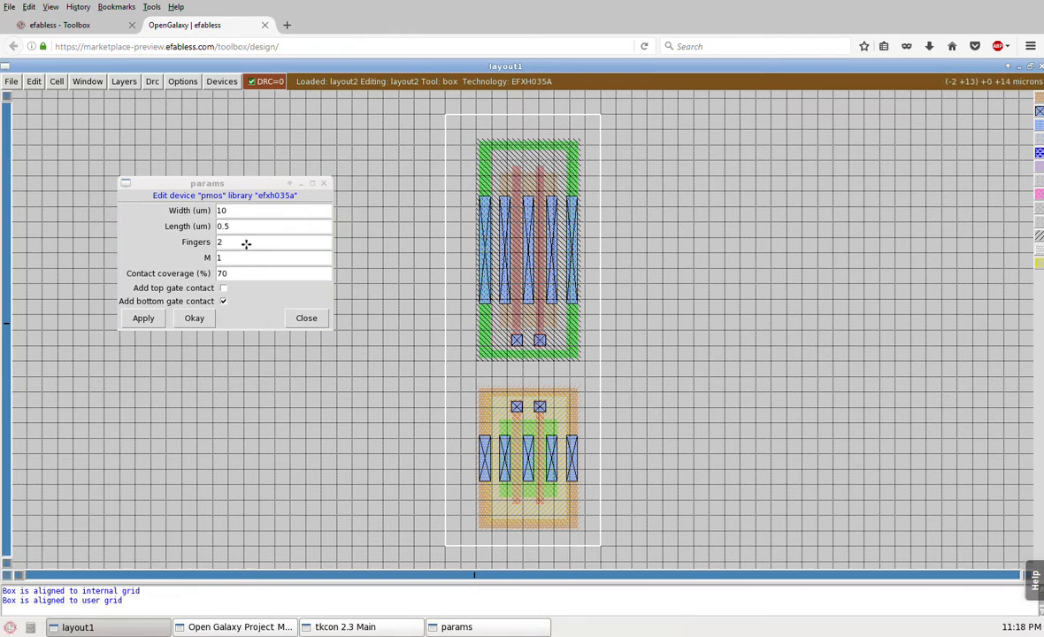
click(303, 319)
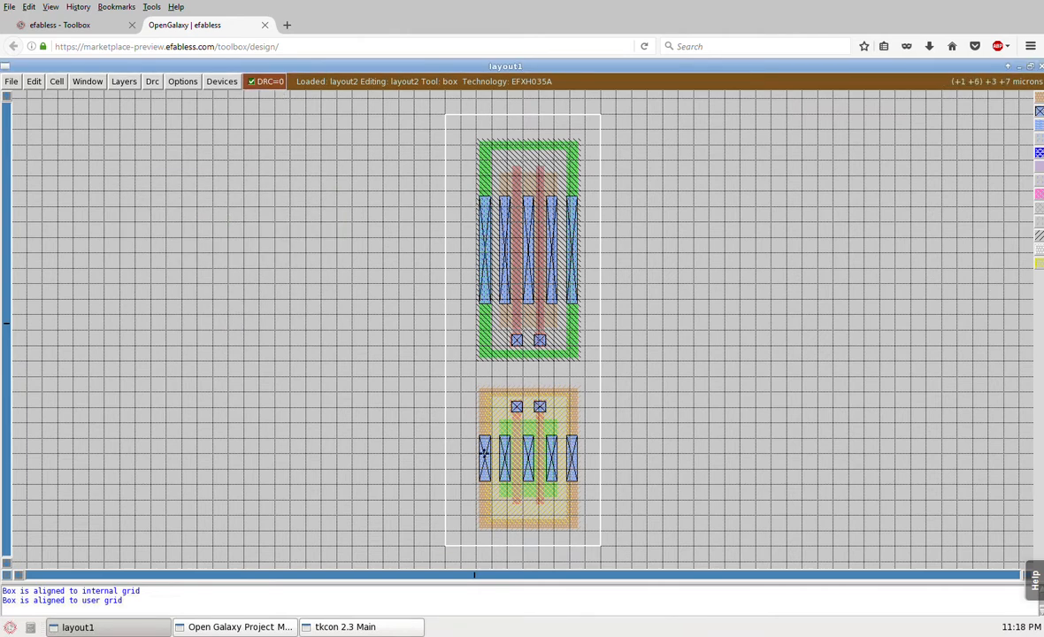
Select the pmos device and move it down two grid steps toward the nmos
click(447, 461)
right_click(603, 301)
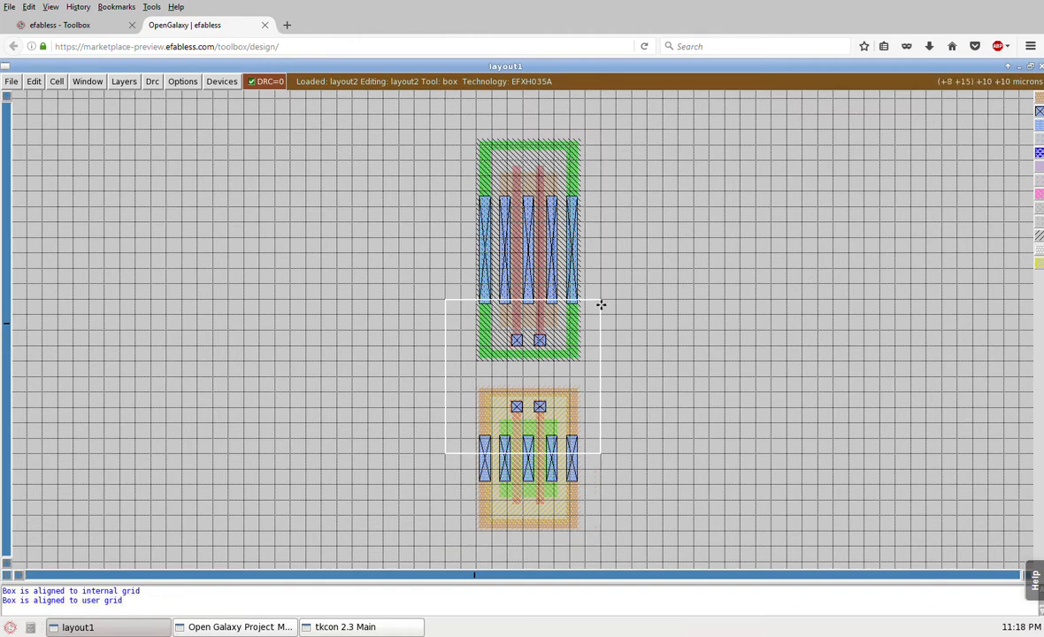
key(z)
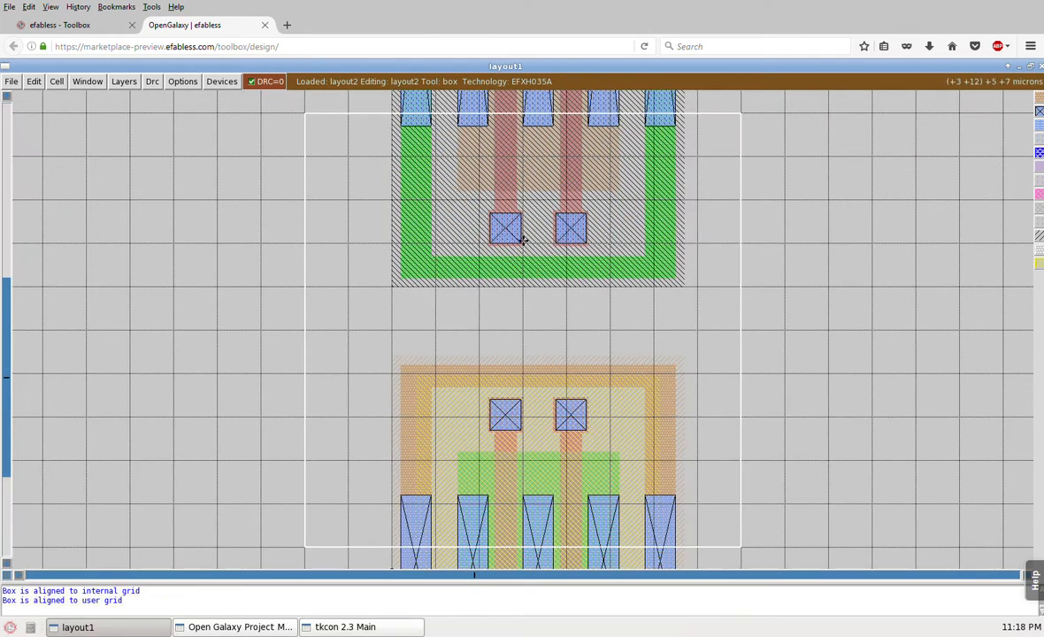
key(v)
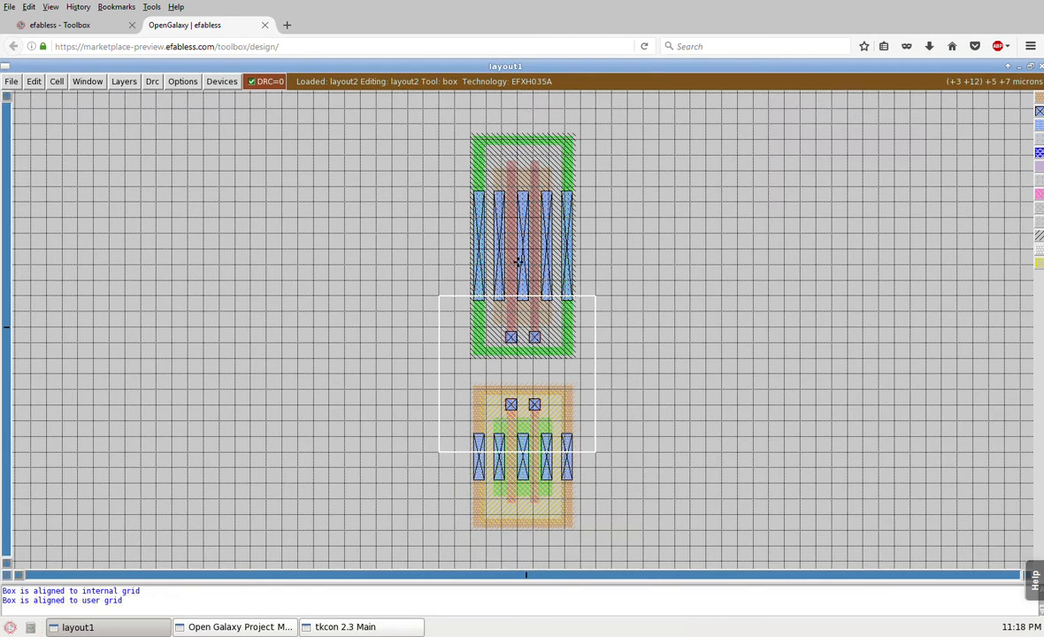
key(i)
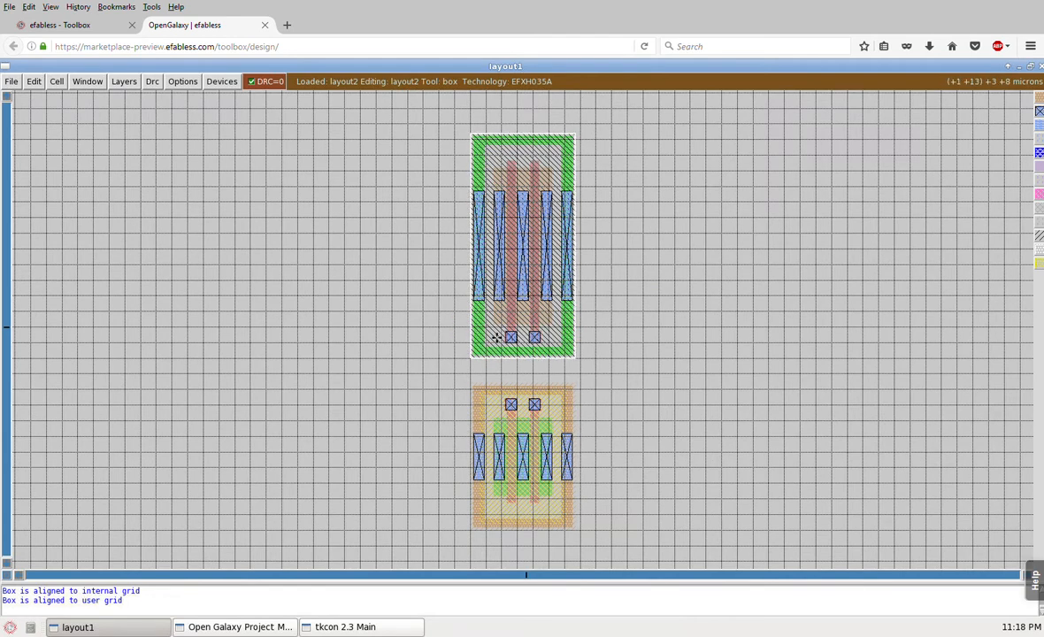
key(i)
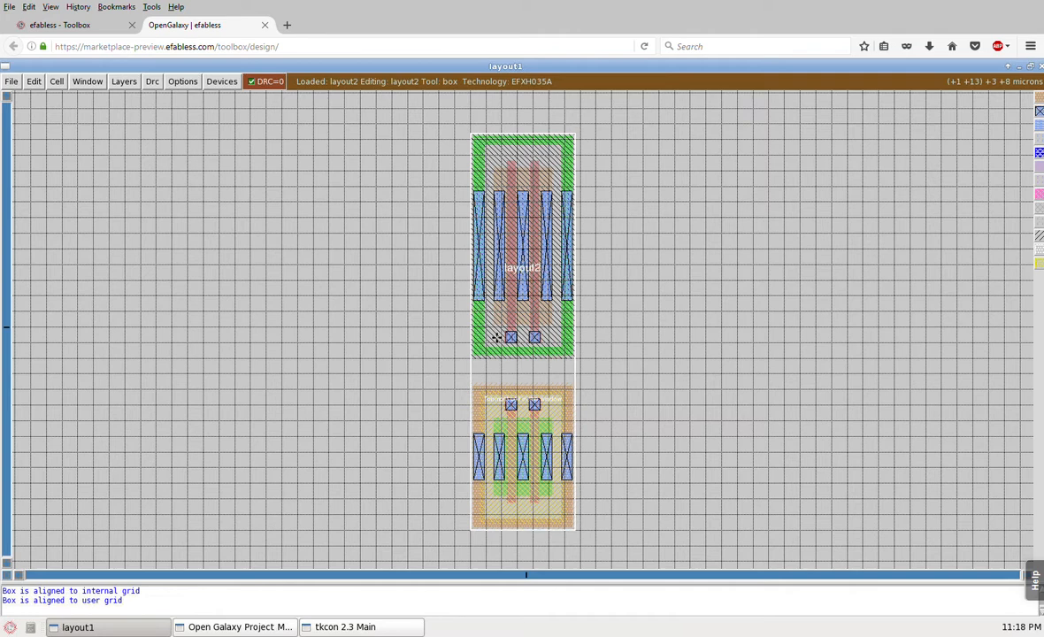
key(i)
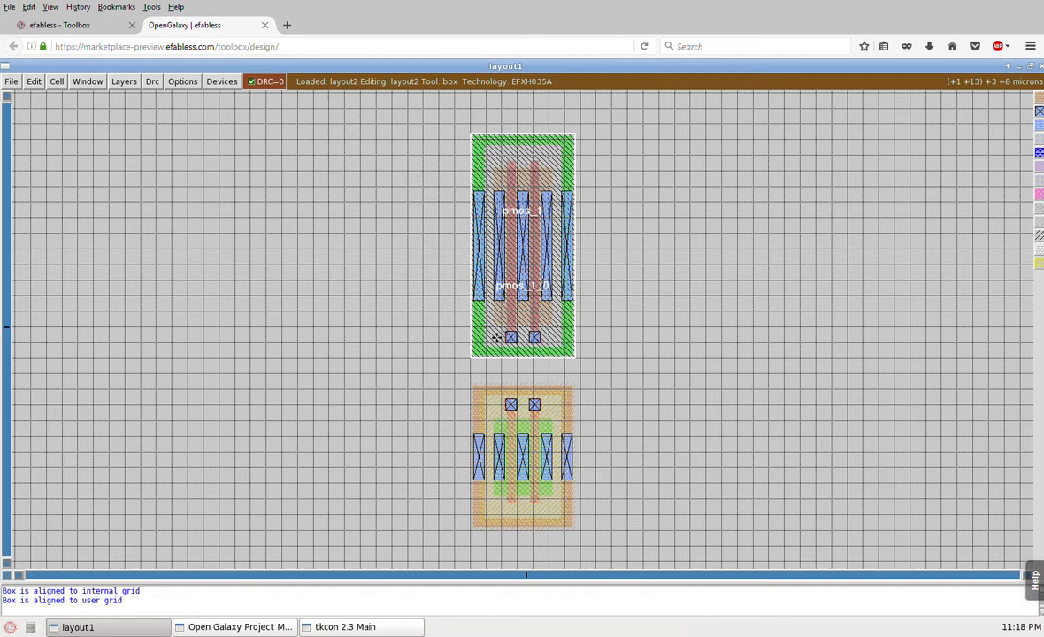
key(Down)
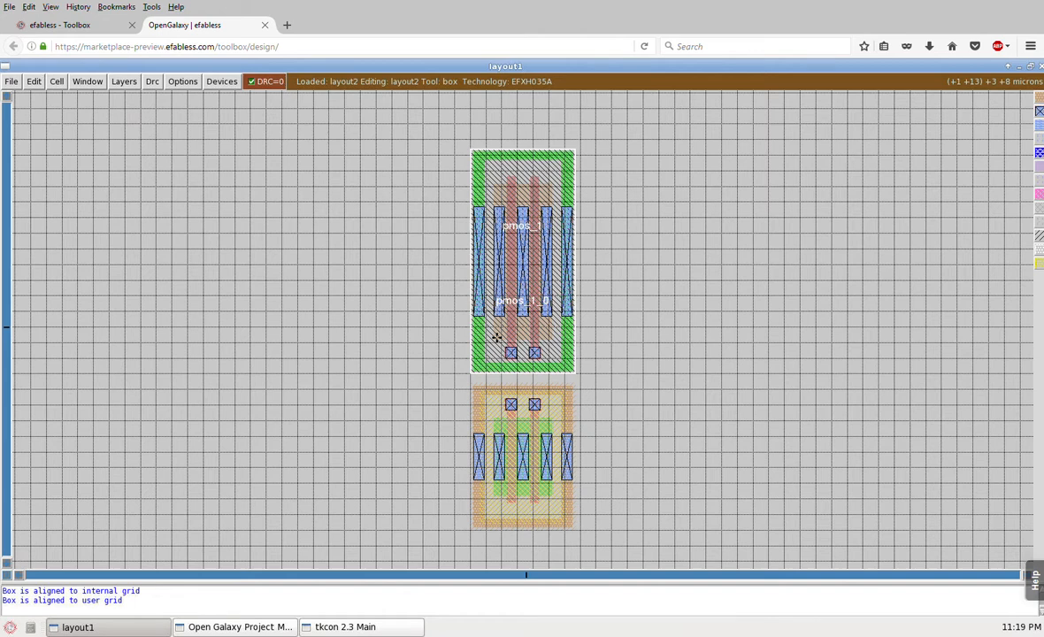
key(Down)
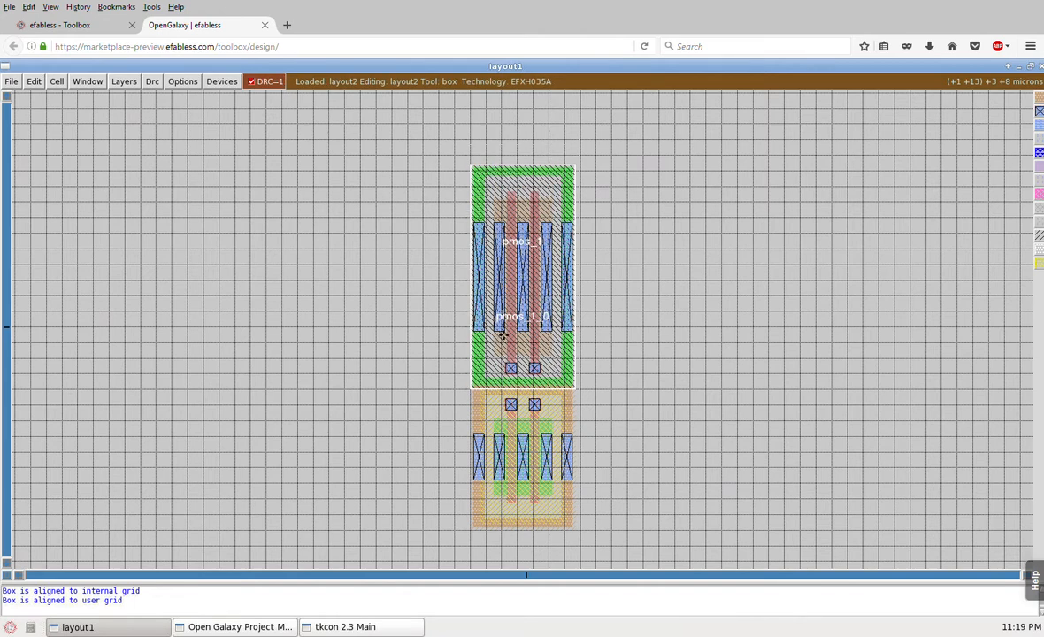
Set the grid to 0.10 um and nudge the pmos device up by about 0.4 um, away from the nmos
click(460, 435)
right_click(597, 349)
key(z)
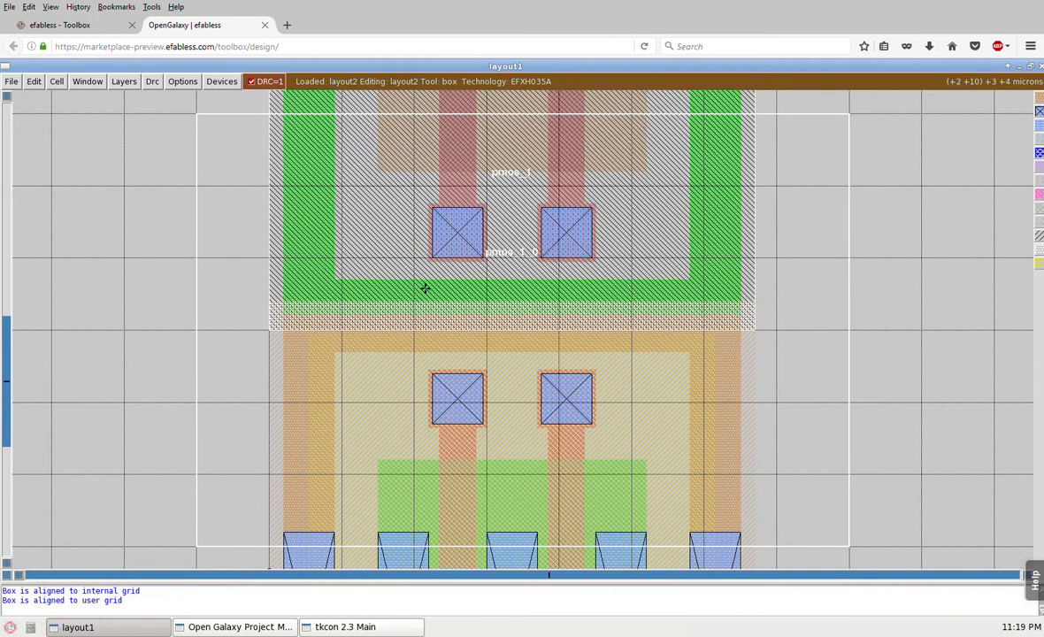
click(86, 85)
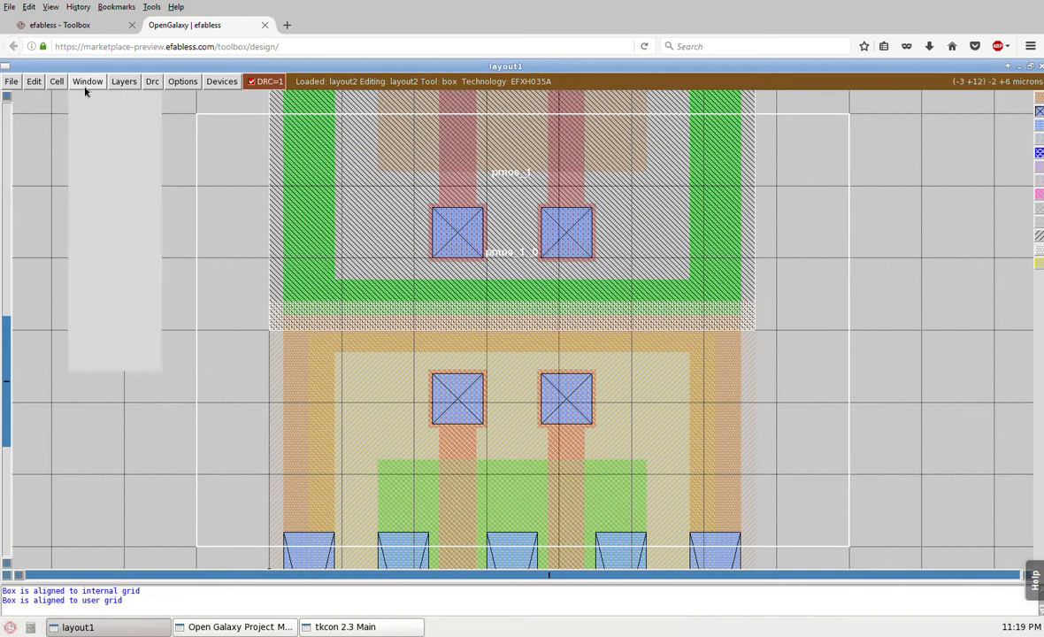
click(102, 285)
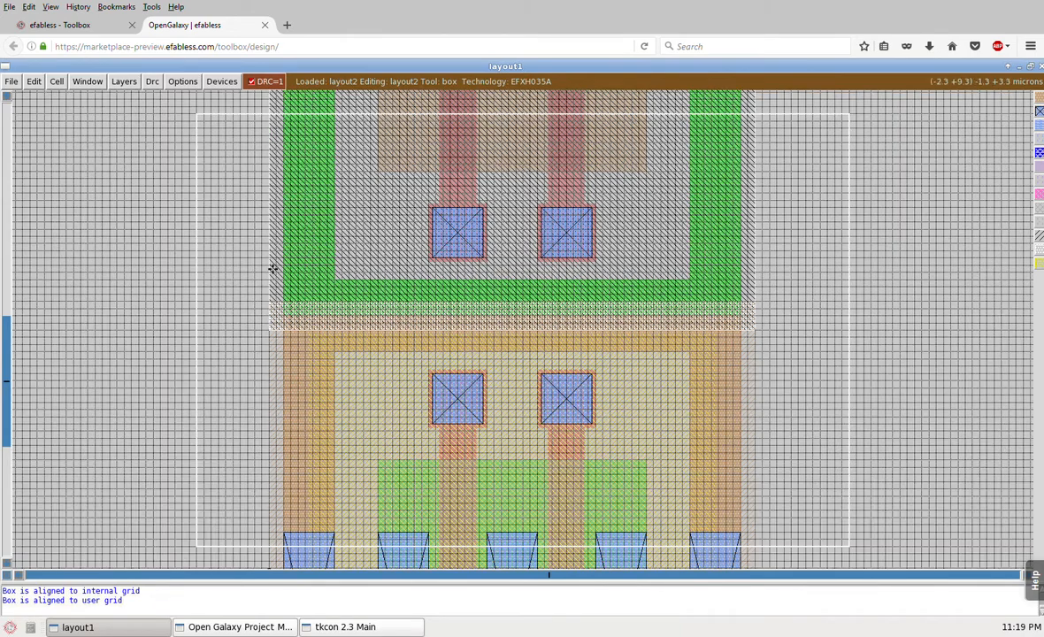
key(KP_8)
key(KP_8)
key(KP_8)
key(KP_8)
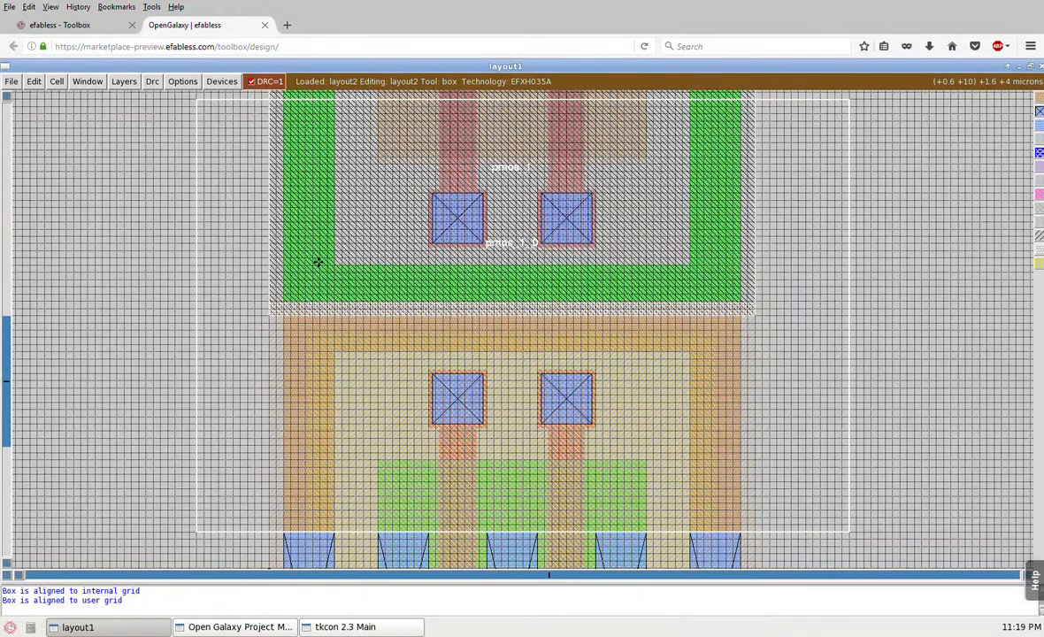
key(KP_8)
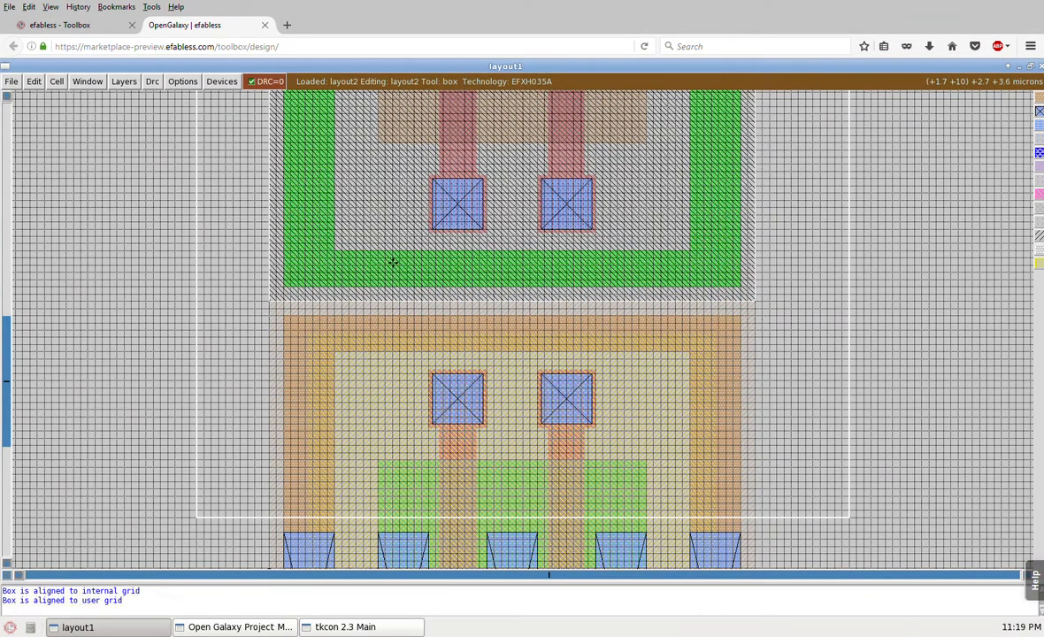
Set the grid to 0.50 um and paint a blue metal bar about 7.5 by 2 um across the lower end of the nmos
key(shift+z)
key(shift+z)
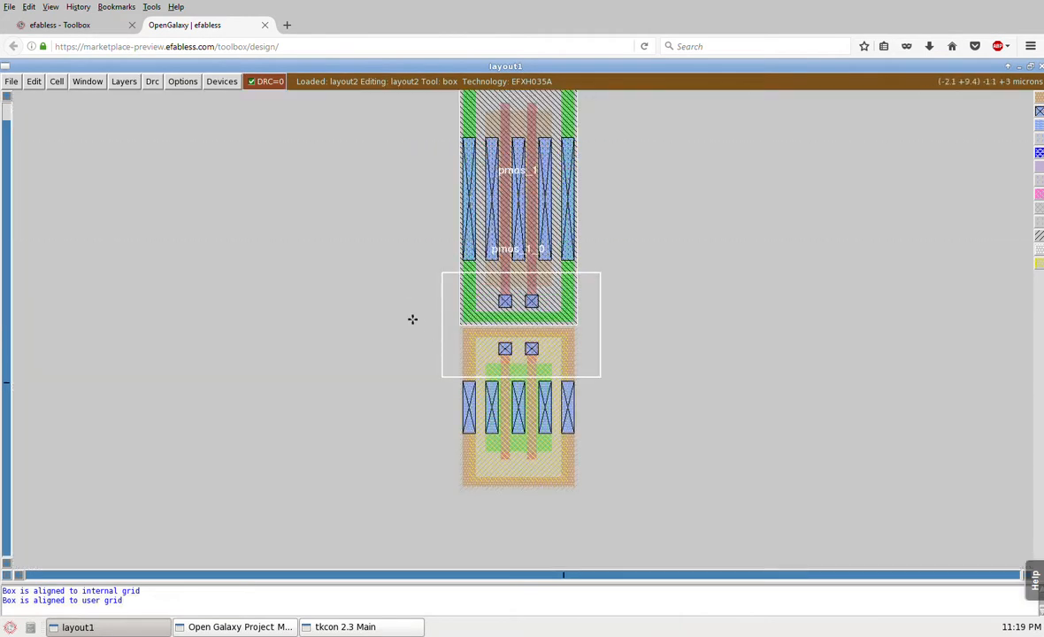
click(452, 524)
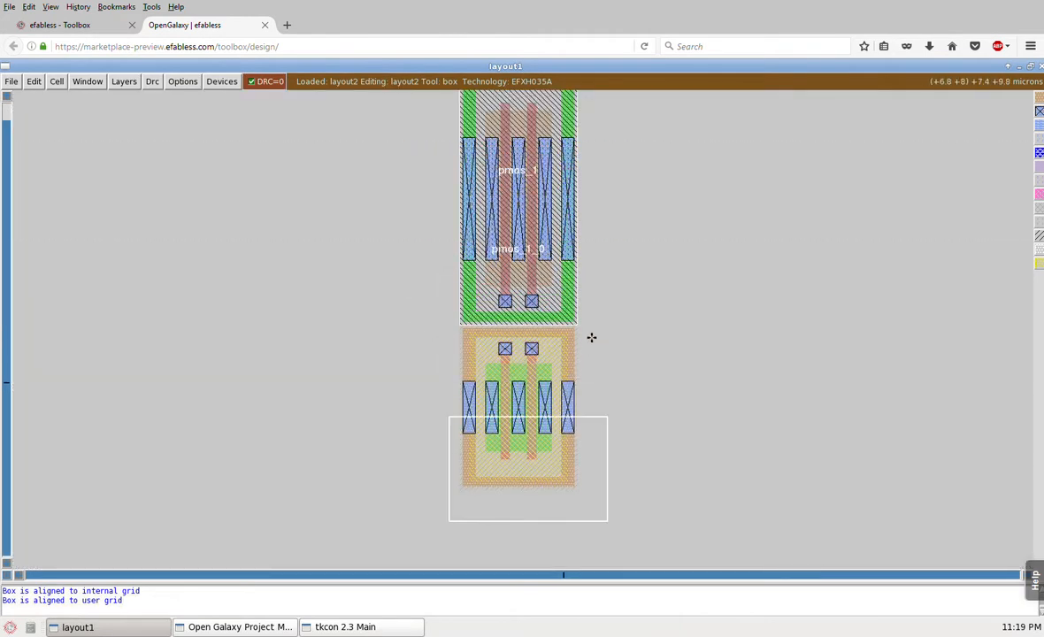
right_click(604, 289)
key(z)
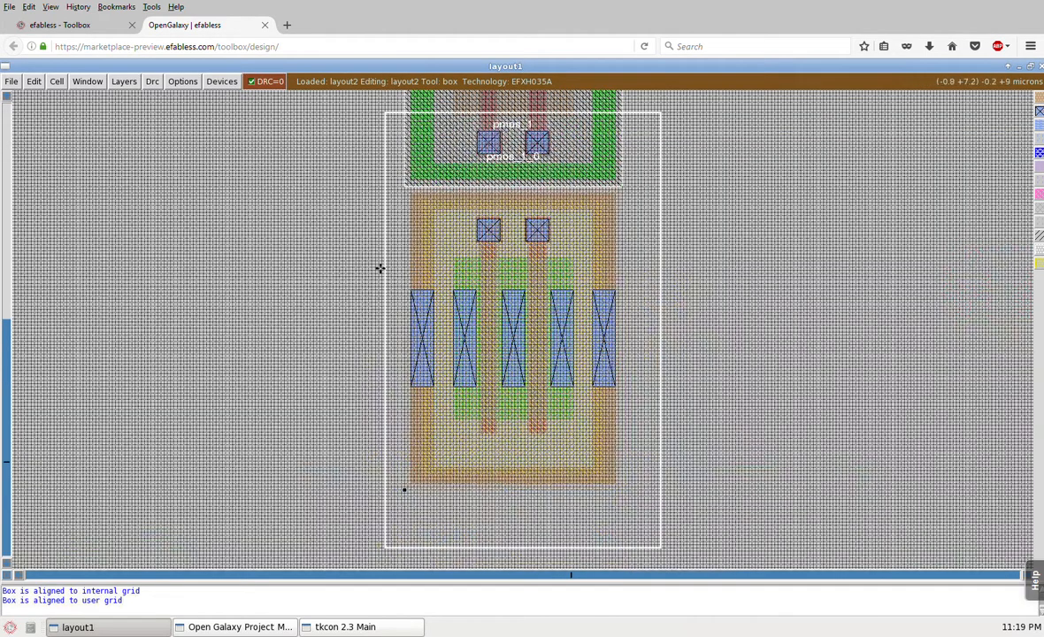
click(59, 84)
mouse_move(77, 85)
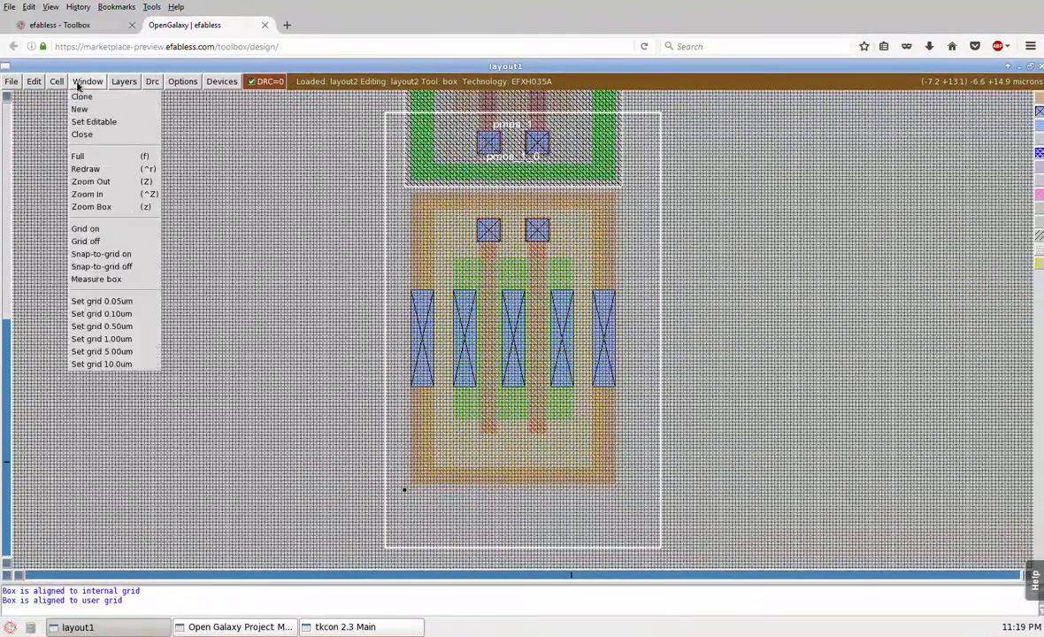
click(108, 328)
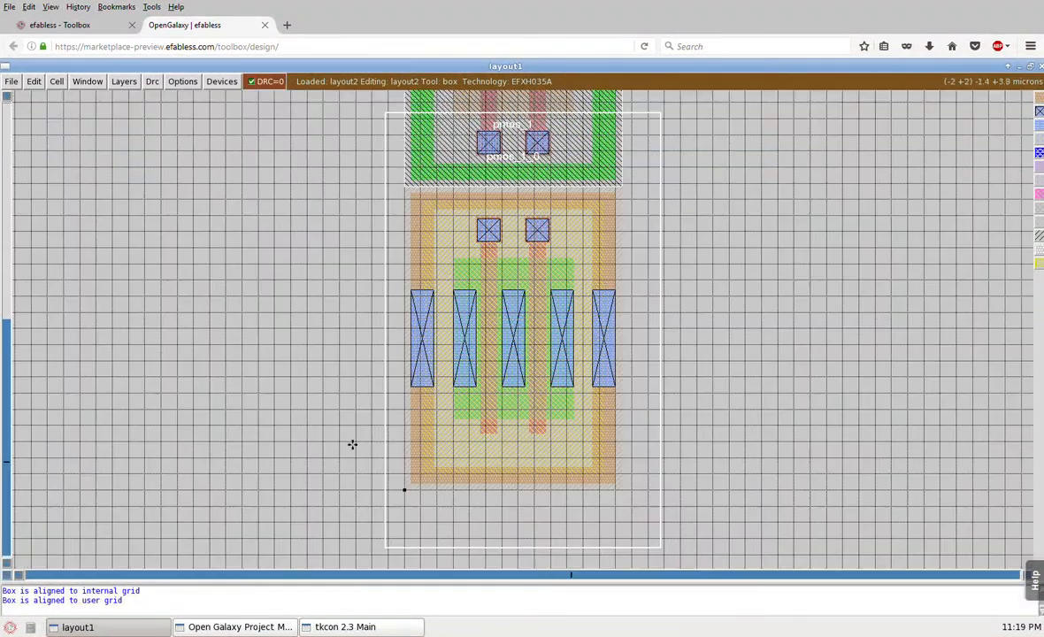
click(392, 494)
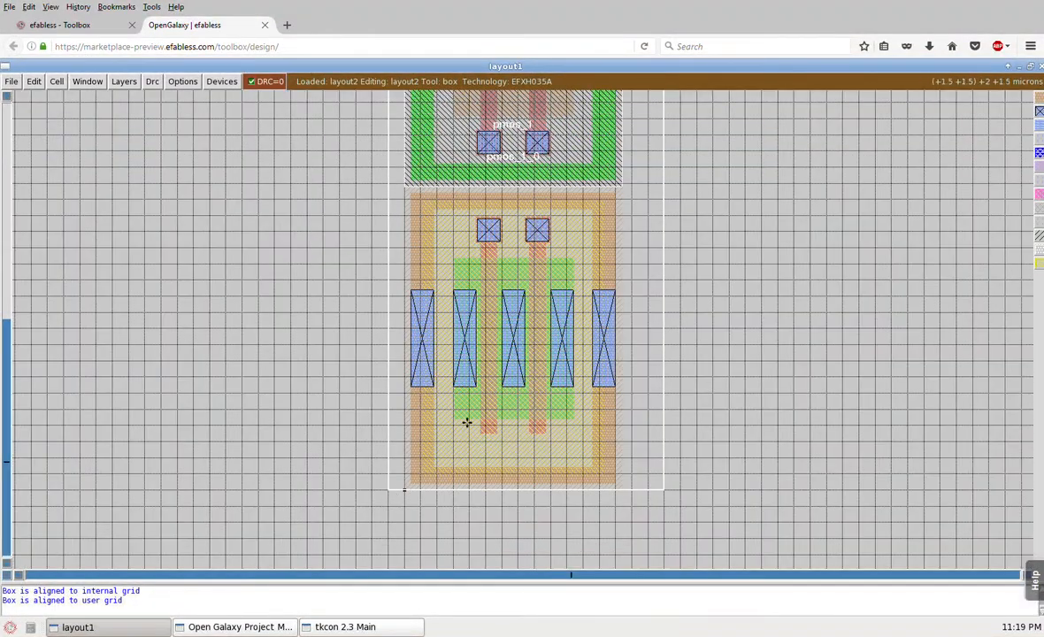
right_click(633, 432)
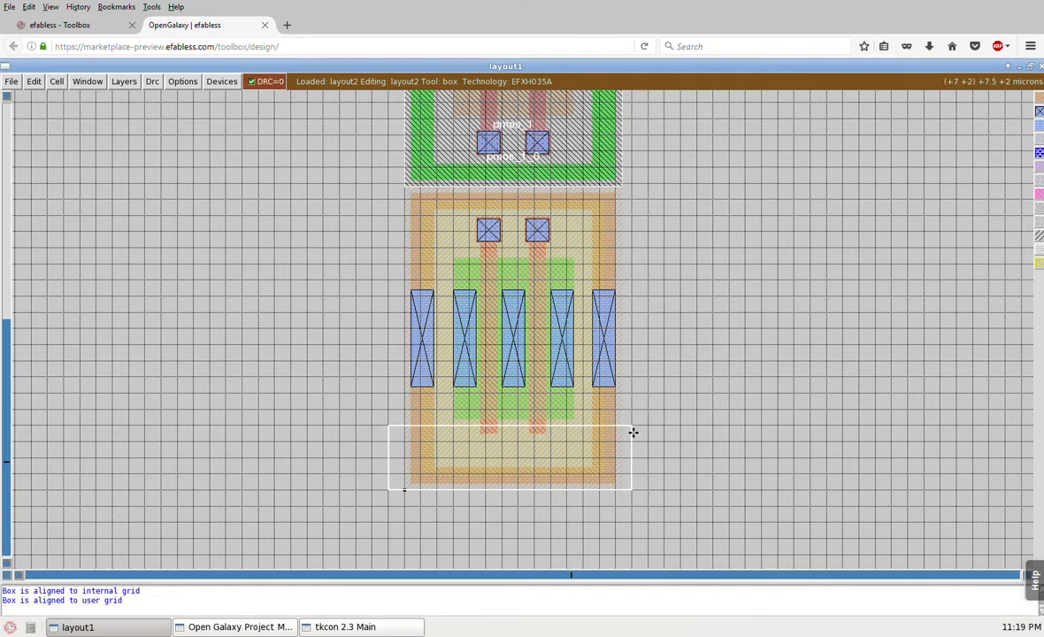
key(Return)
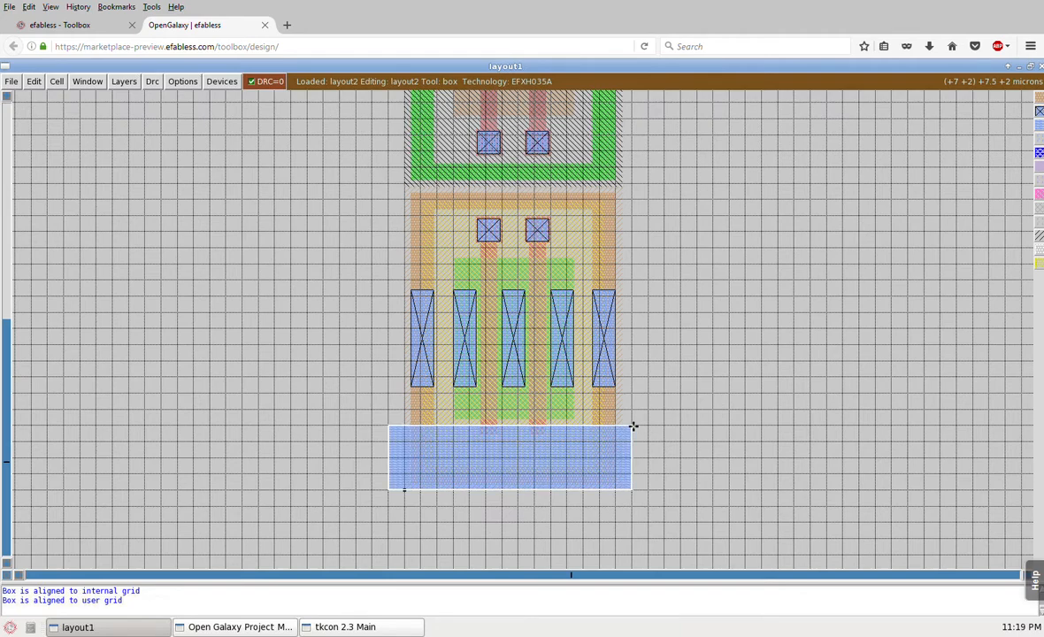
Set the grid to 0.10 um and paint a metal strip joining the nmos's leftmost contact column to the metal bar below it
click(373, 506)
right_click(704, 265)
key(z)
click(292, 426)
right_click(349, 290)
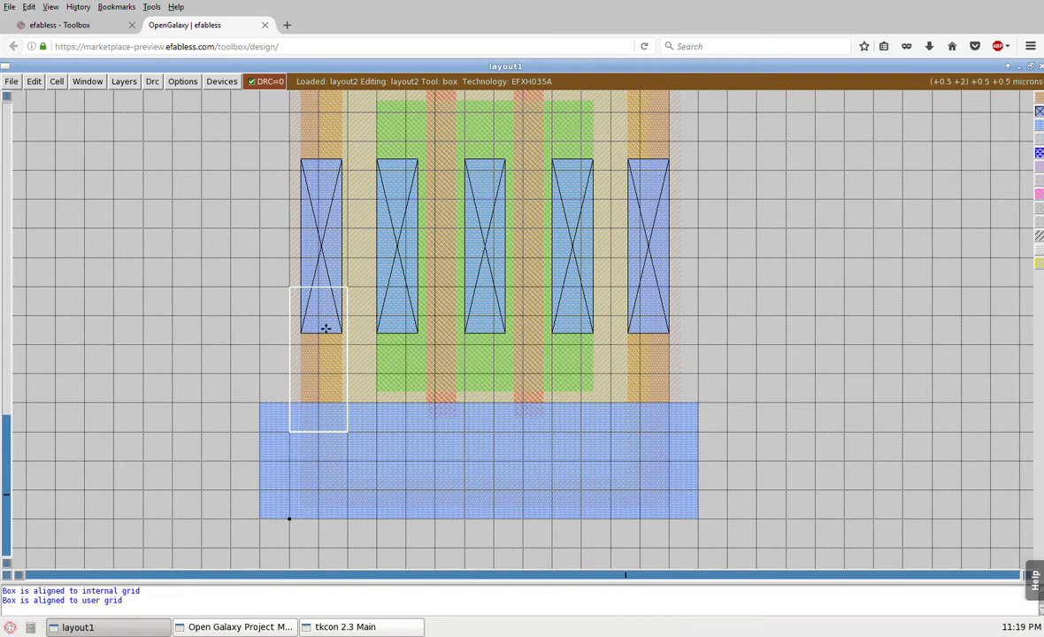
click(91, 83)
click(111, 303)
click(305, 422)
click(303, 438)
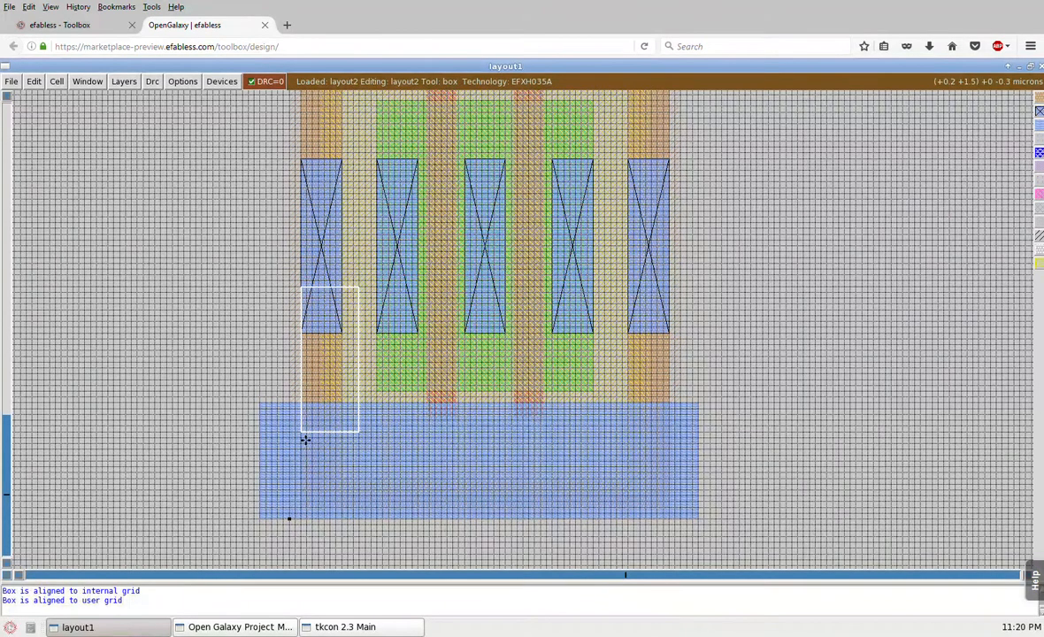
right_click(346, 307)
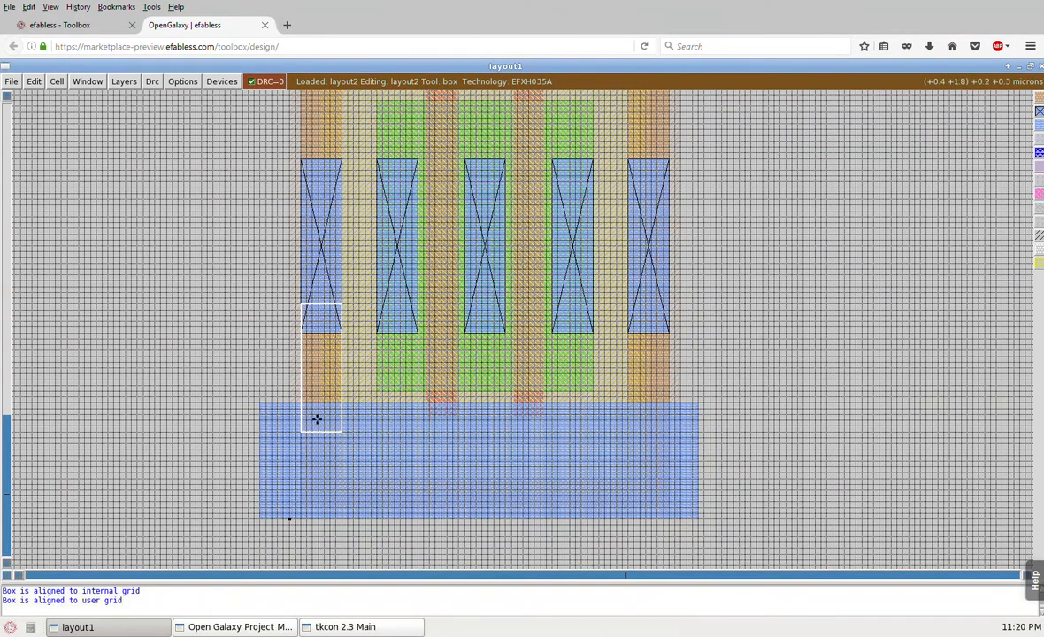
Paint matching metal strips joining the nmos's second, fourth and fifth contact columns to the metal bar
mouse_move(383, 420)
mouse_down()
mouse_move(371, 439)
mouse_move(382, 440)
mouse_up()
middle_click(263, 440)
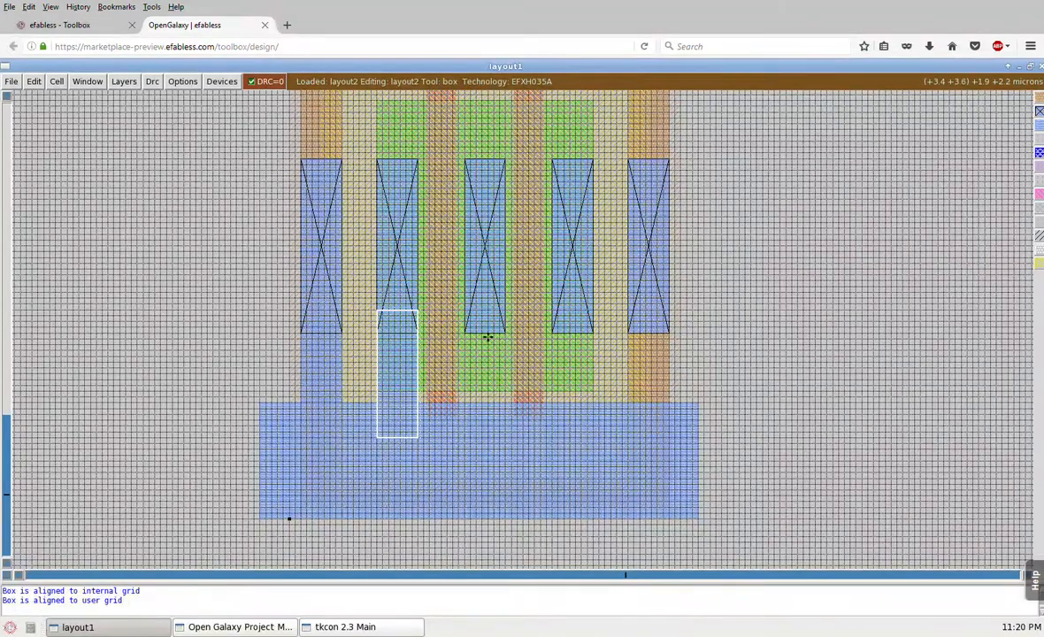
drag(561, 412, 557, 434)
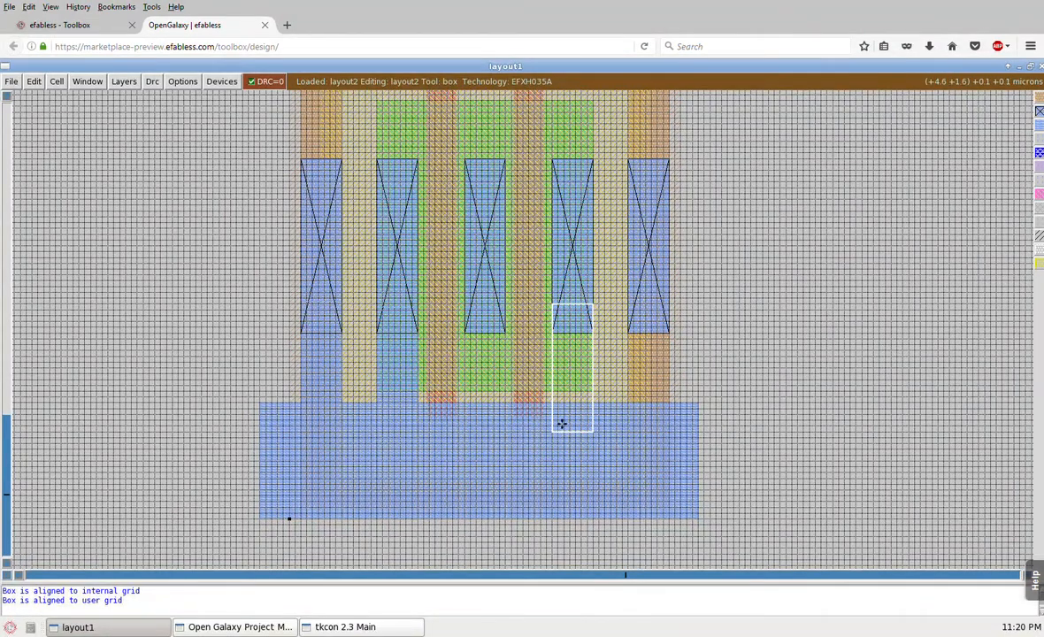
middle_click(673, 447)
click(624, 432)
click(631, 447)
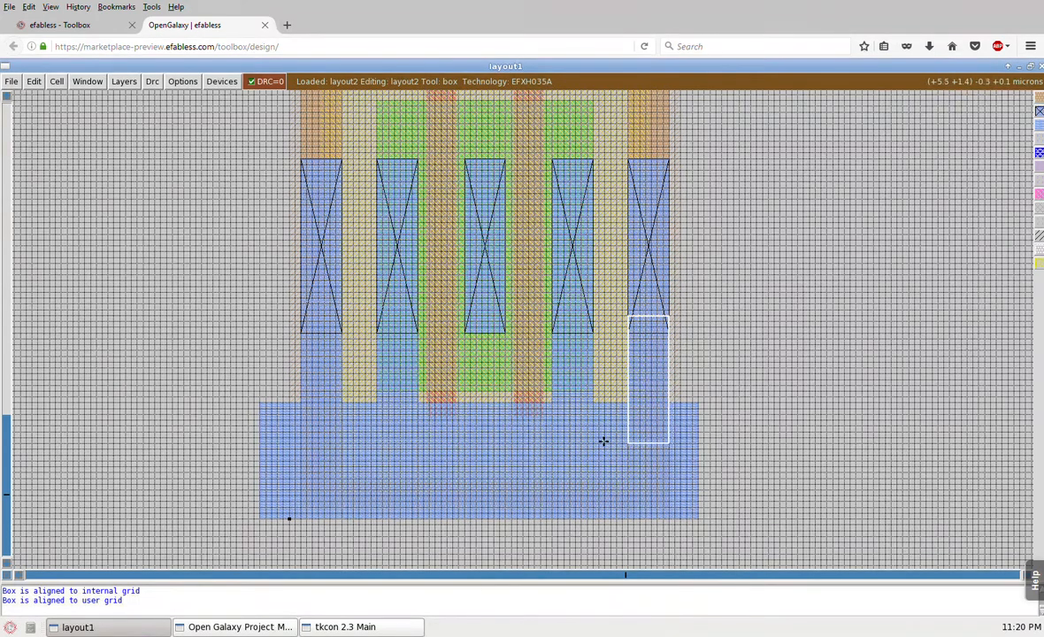
Paint a vertical metal strip connecting the left gate contact of the nmos to the left gate contact of the pmos
key(shift+z)
key(shift+z)
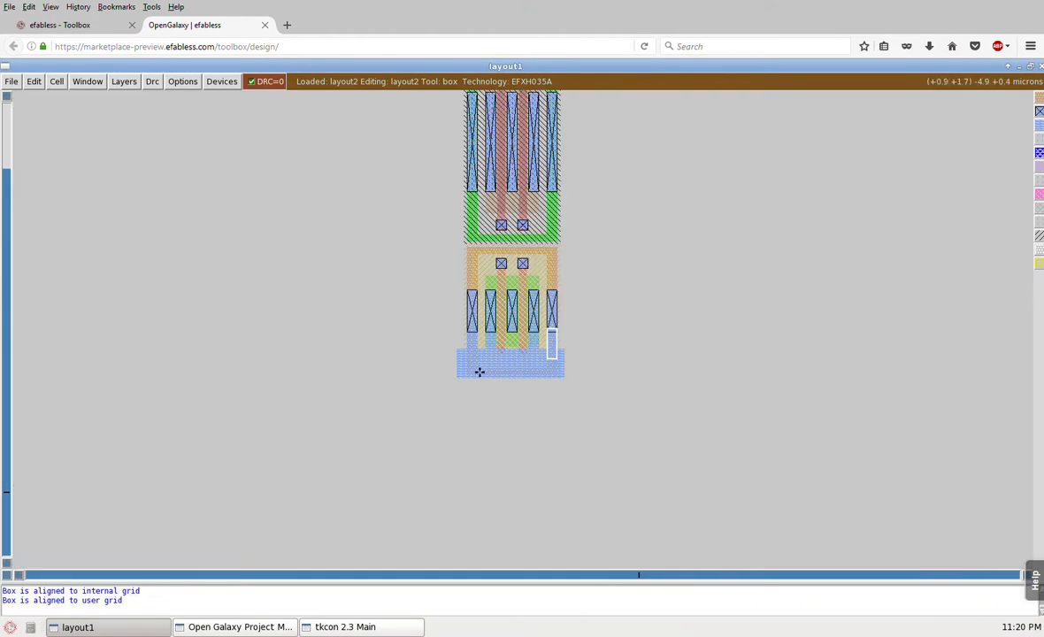
key(shift+z)
click(486, 372)
right_click(563, 157)
key(ctrl+z)
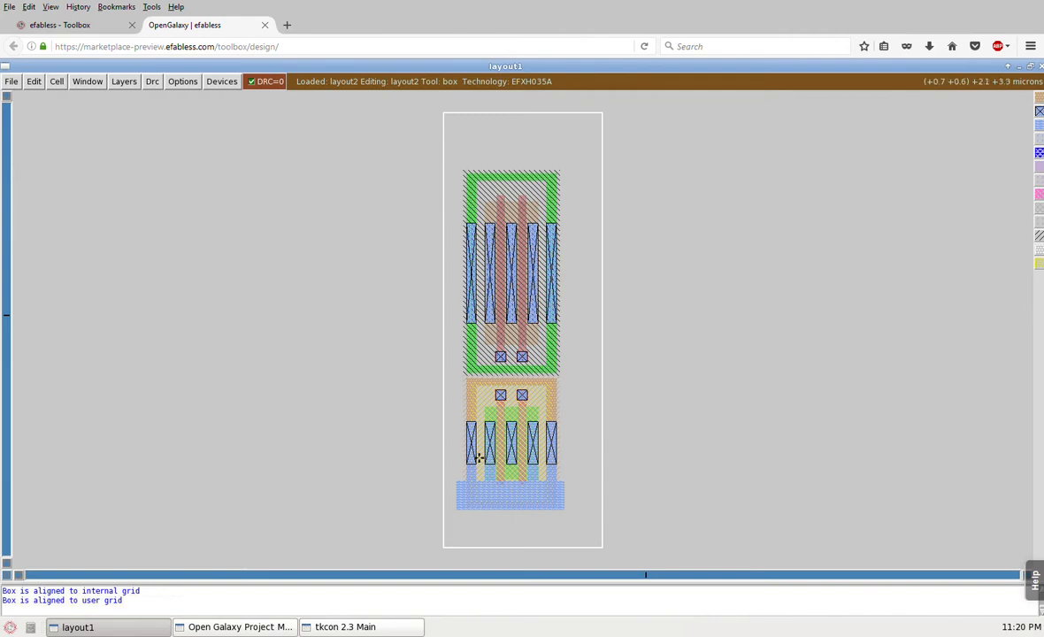
click(485, 415)
click(438, 485)
right_click(615, 270)
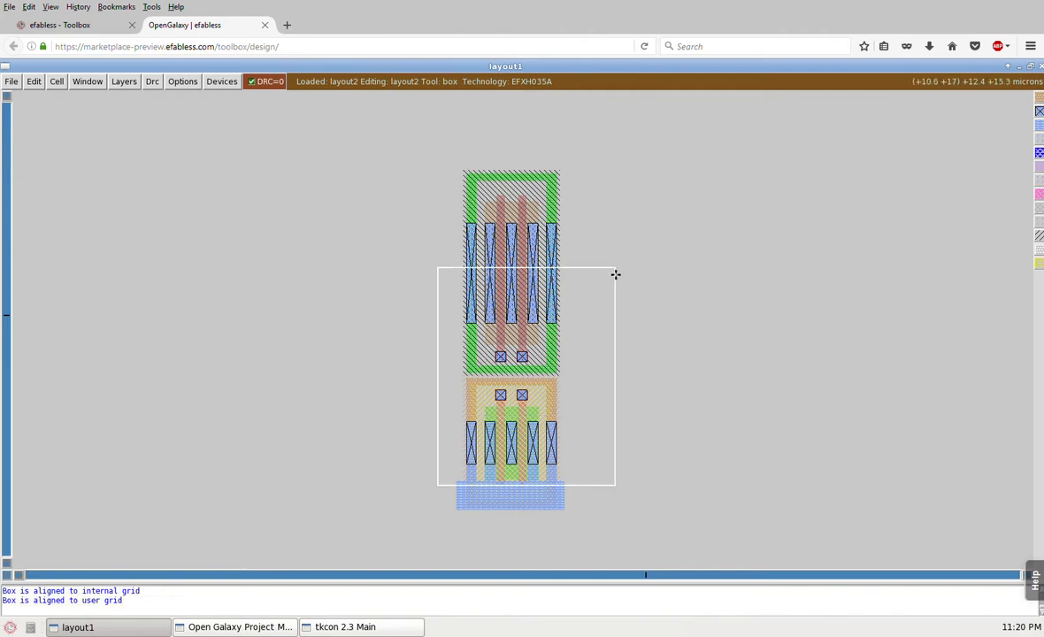
key(z)
click(461, 379)
click(443, 400)
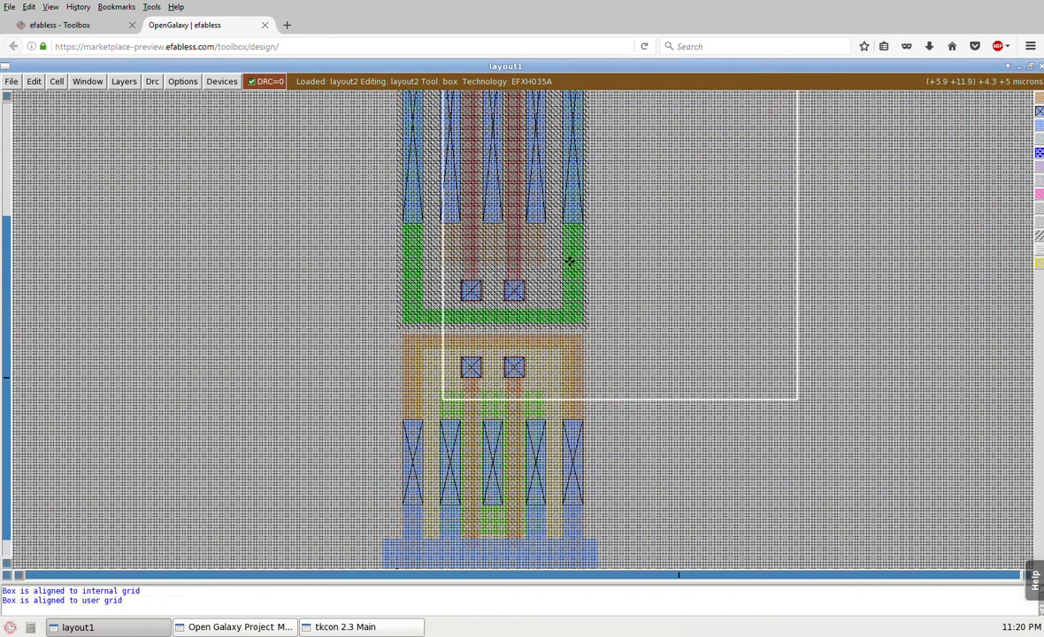
right_click(569, 260)
key(z)
click(398, 467)
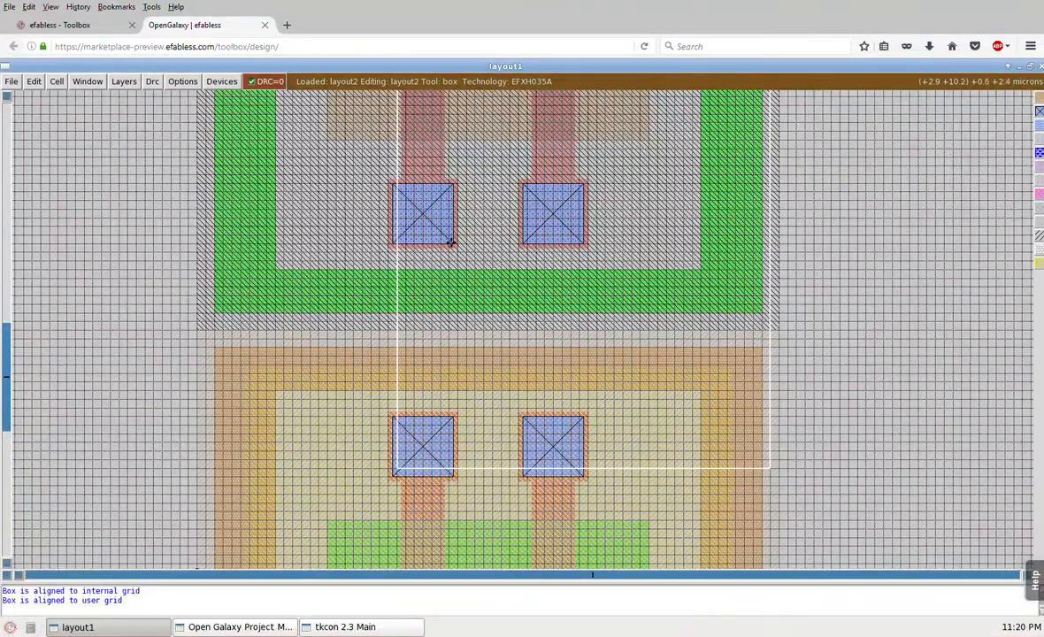
right_click(453, 196)
middle_click(453, 196)
Paint horizontal metal strips joining the two pmos gate contacts and the two nmos gate contacts
click(400, 235)
right_click(580, 185)
middle_click(580, 186)
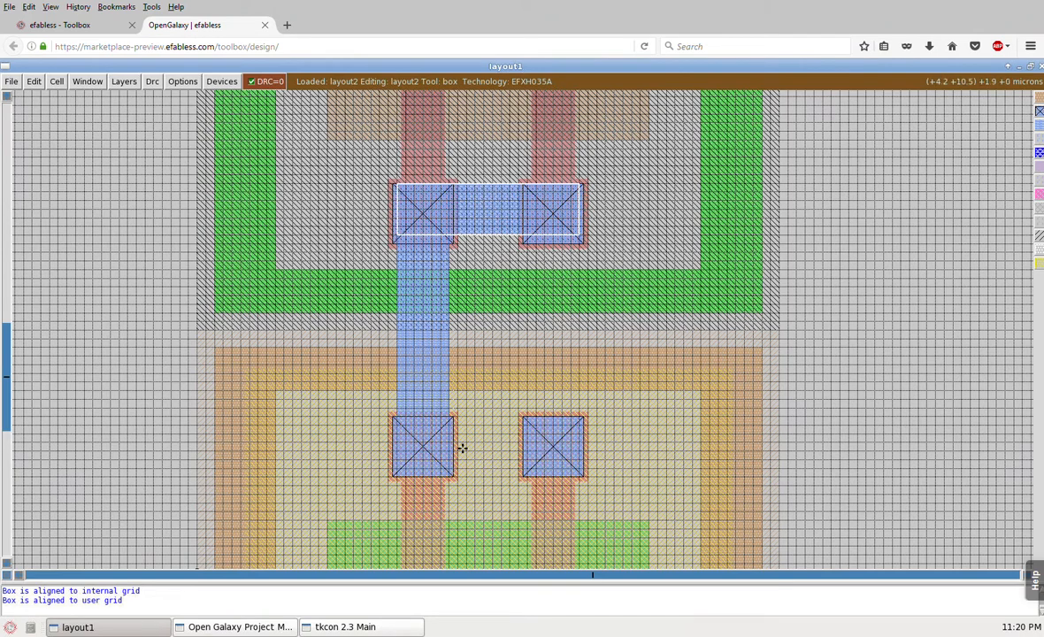
click(406, 467)
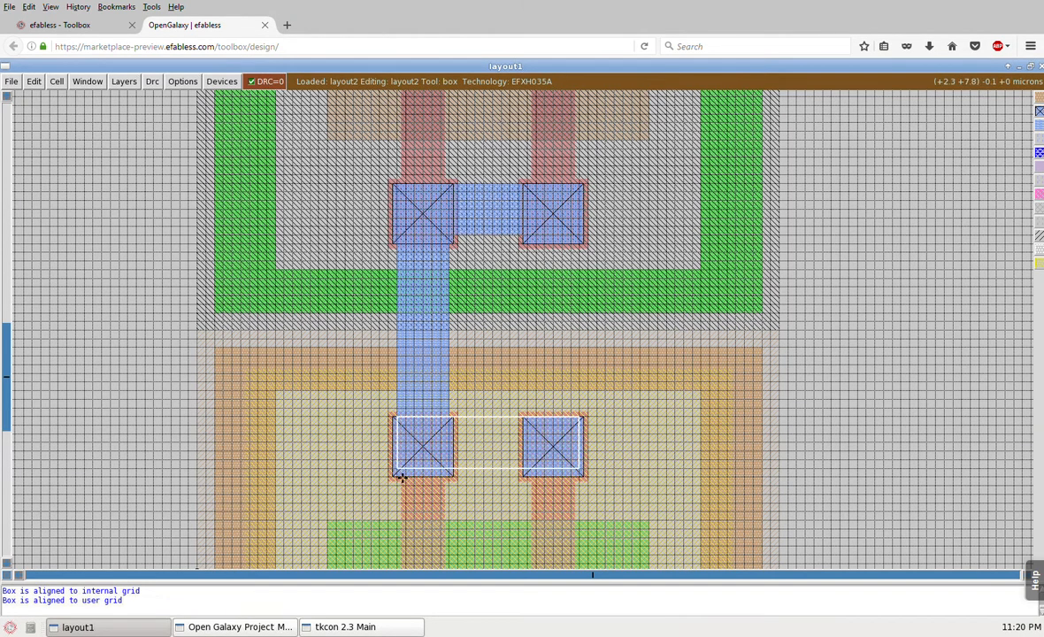
click(401, 477)
middle_click(401, 477)
Select the connected gate net step by step to examine its connectivity across both devices
key(s)
key(s)
key(s)
key(s)
key(s)
key(s)
key(s)
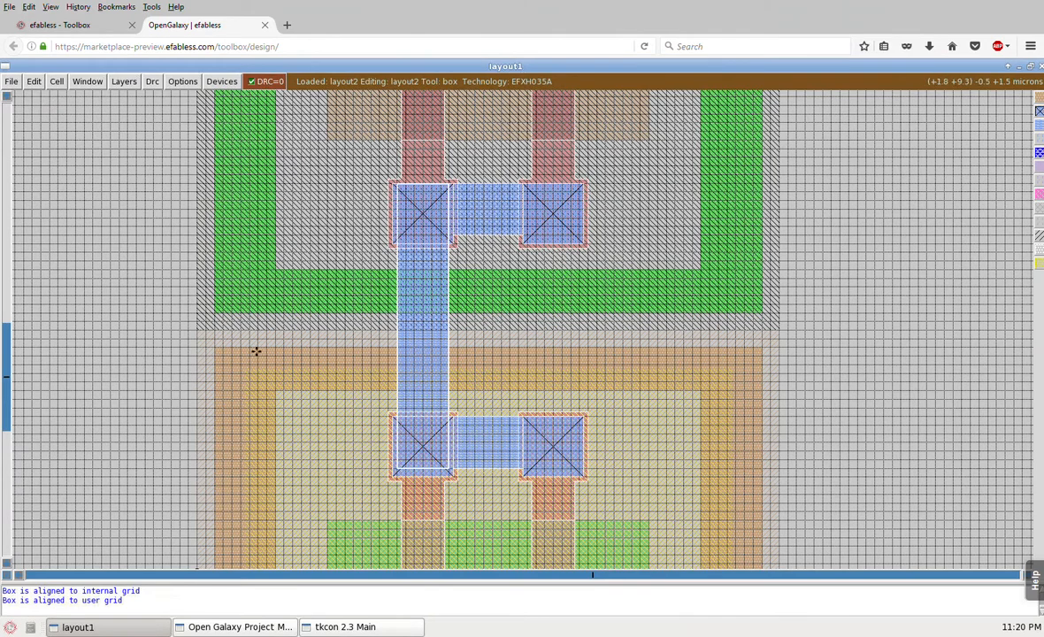
Paint a horizontal metal strip between the pmos and nmos, running from their left edge to the vertical gate strip
click(198, 363)
right_click(422, 308)
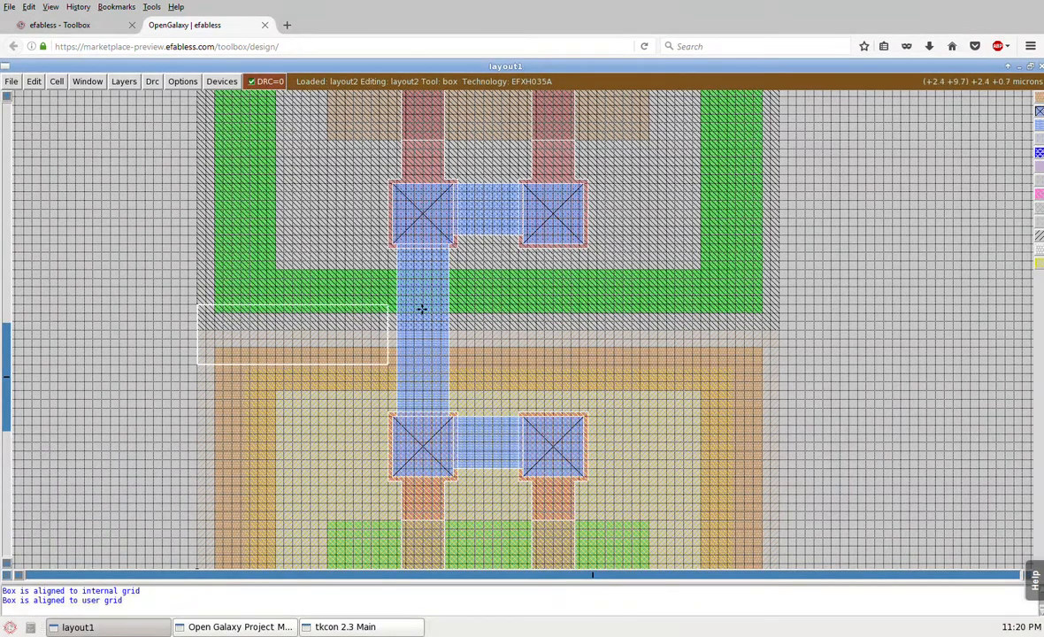
middle_click(422, 308)
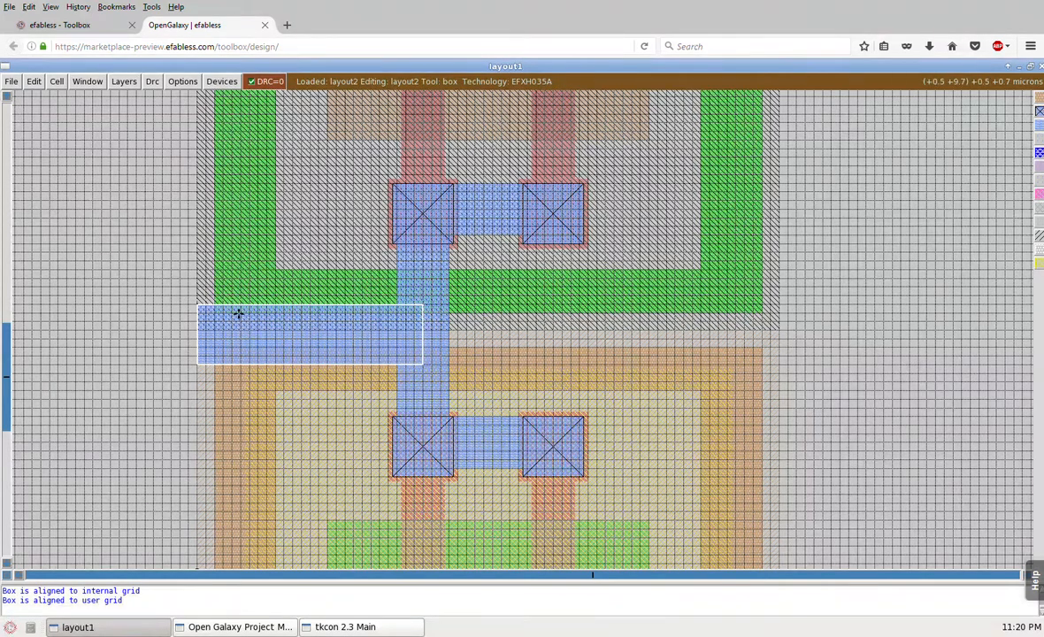
Add a 0.5 um text label IN on the left end of the horizontal metal strip
right_click(265, 310)
right_click(286, 309)
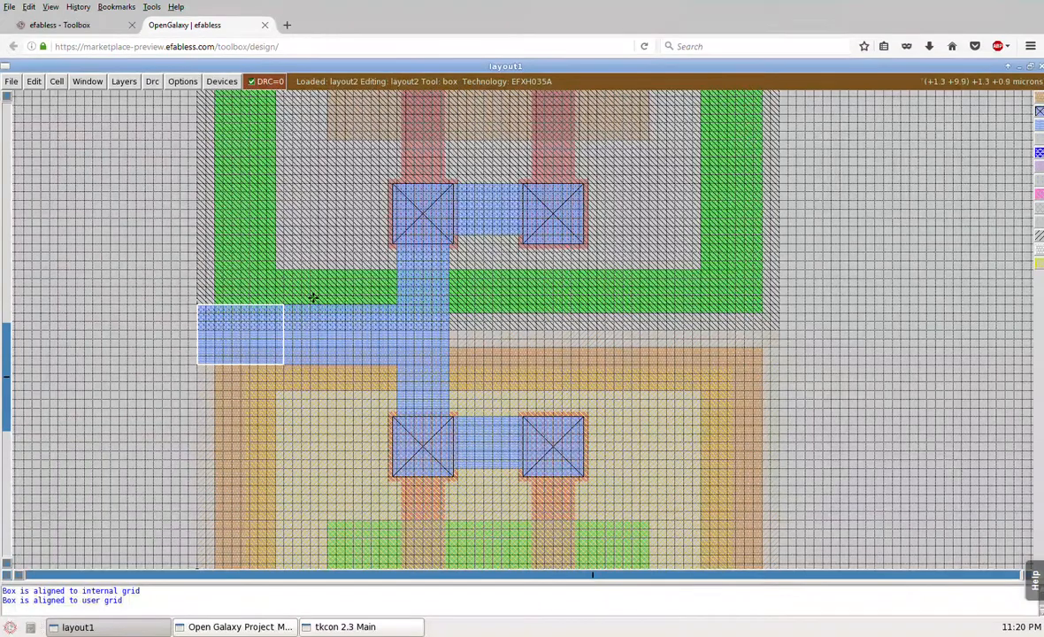
click(76, 82)
mouse_move(64, 85)
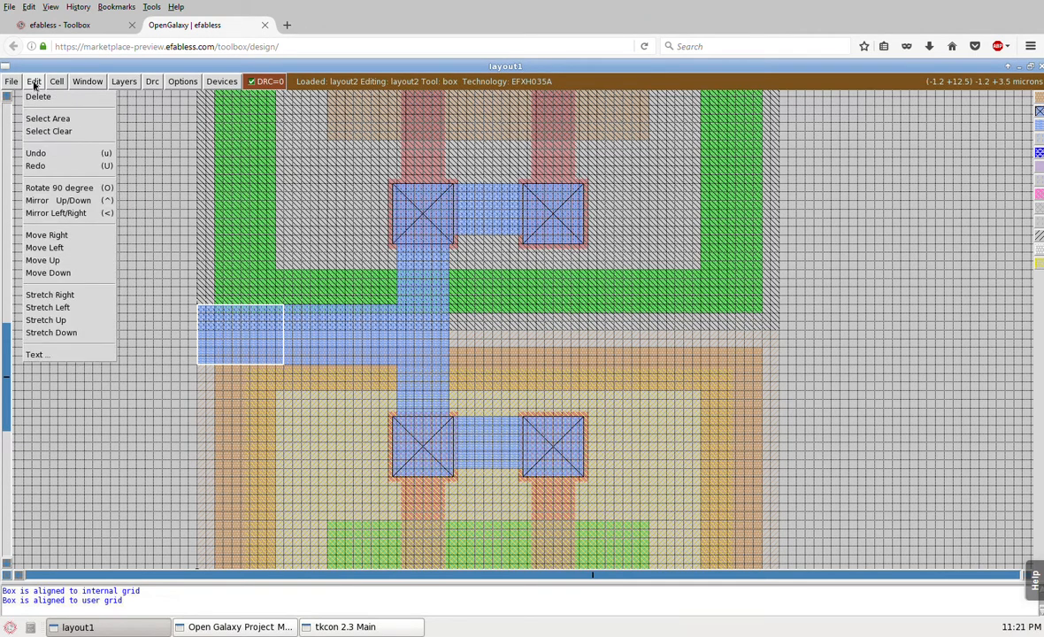
click(36, 355)
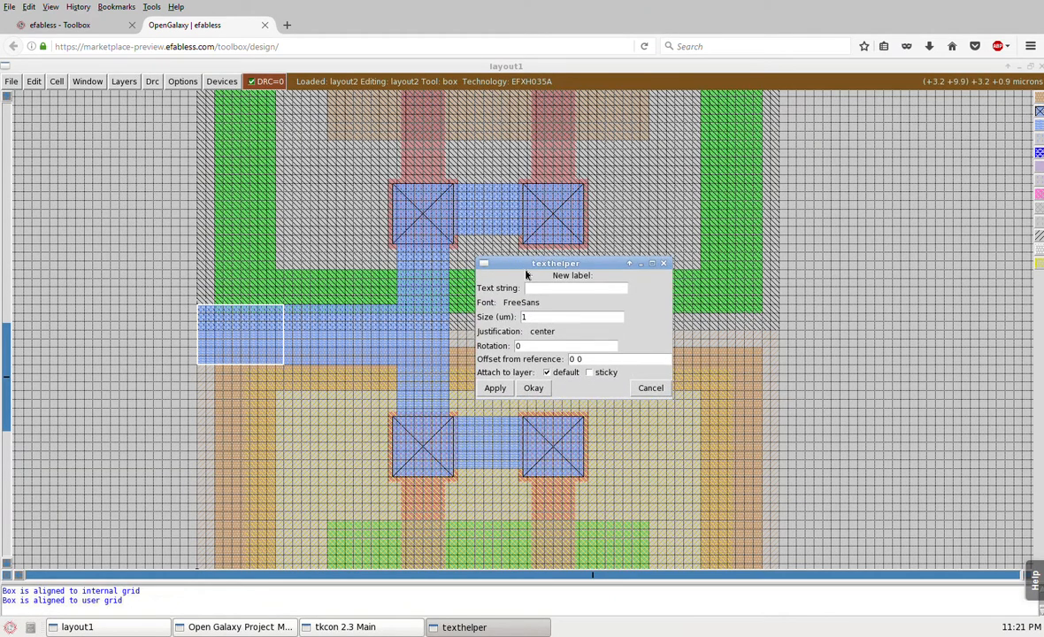
click(551, 291)
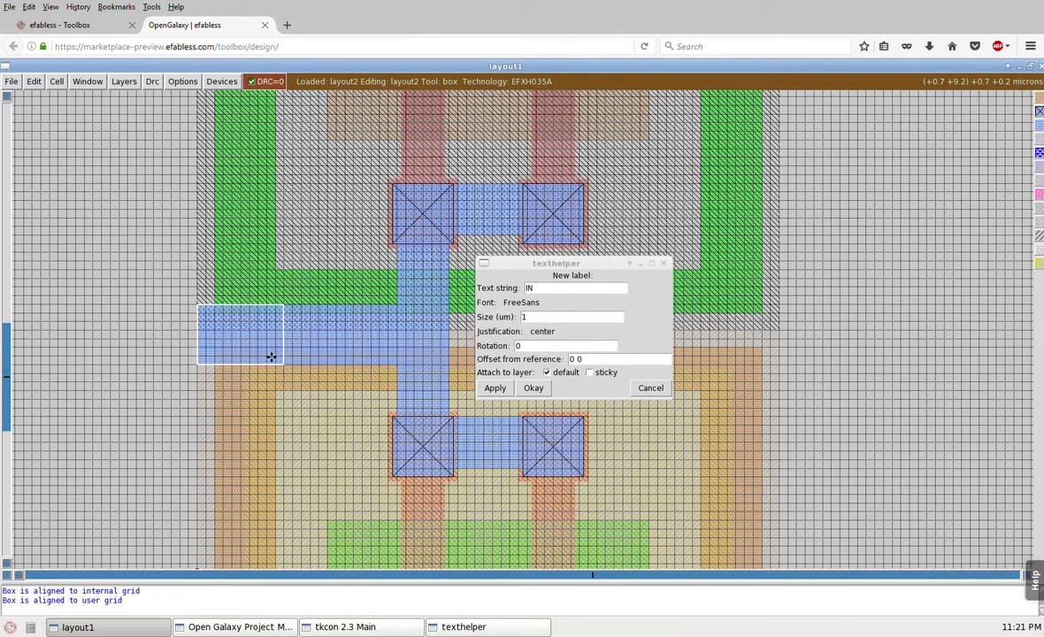
click(523, 317)
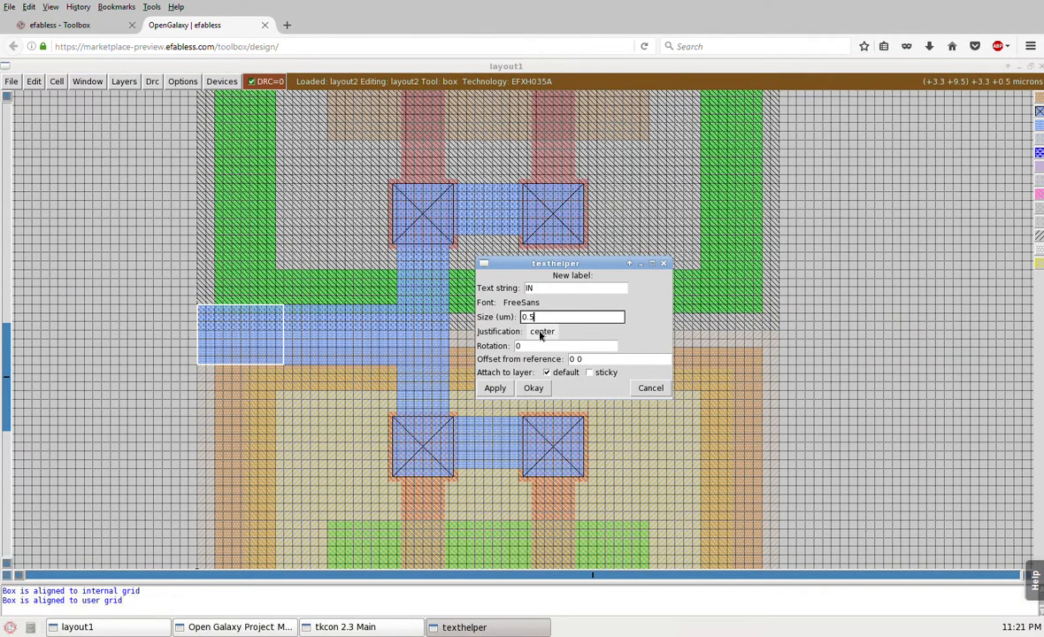
click(495, 389)
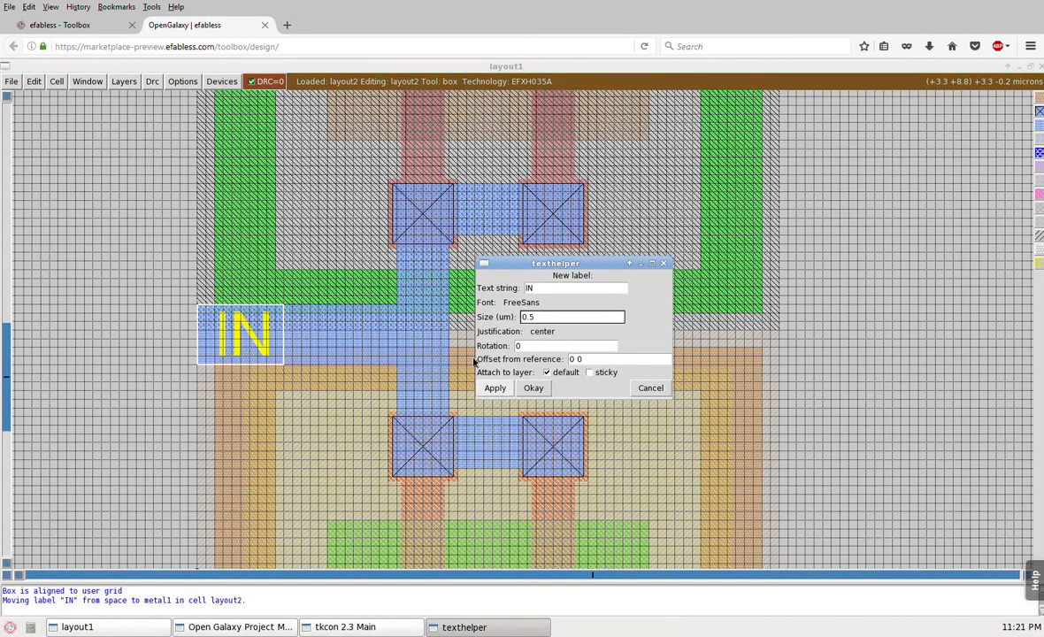
click(645, 388)
Select the net of the IN strip step by step to check its connection to the gates of both devices
key(s)
key(s)
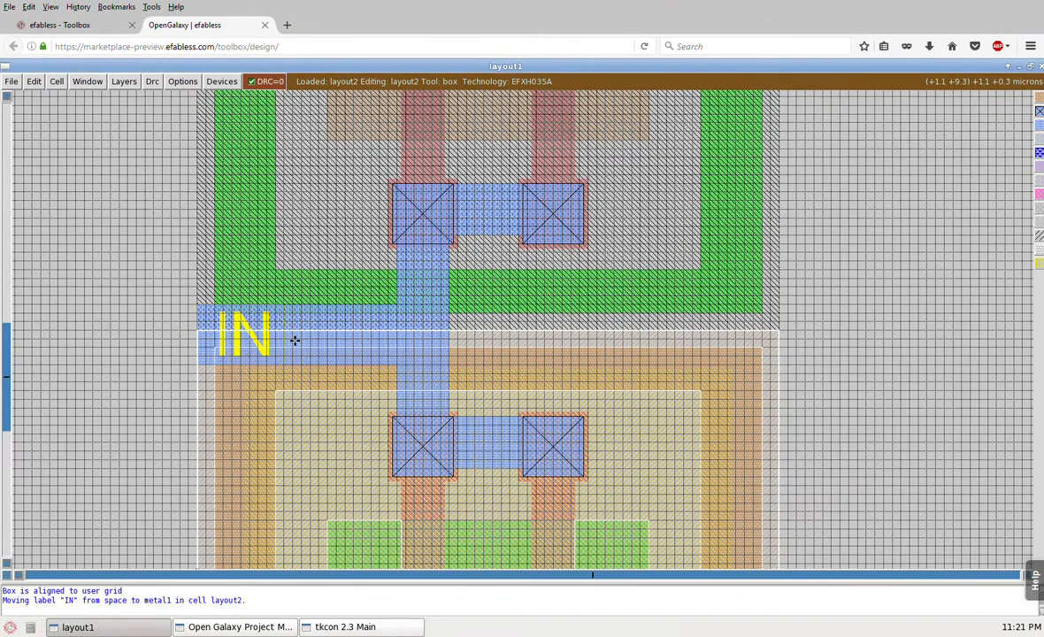
key(s)
key(s)
key(s)
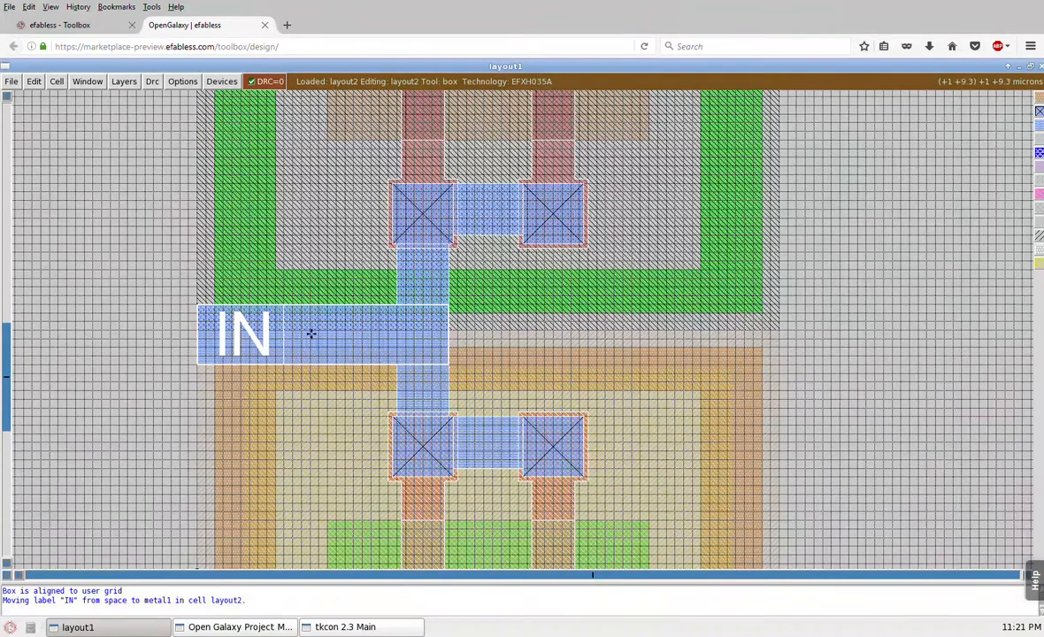
Copy the wide metal bar below the nmos to the upper end of the pmos
key(shift+z)
key(shift+z)
key(shift+z)
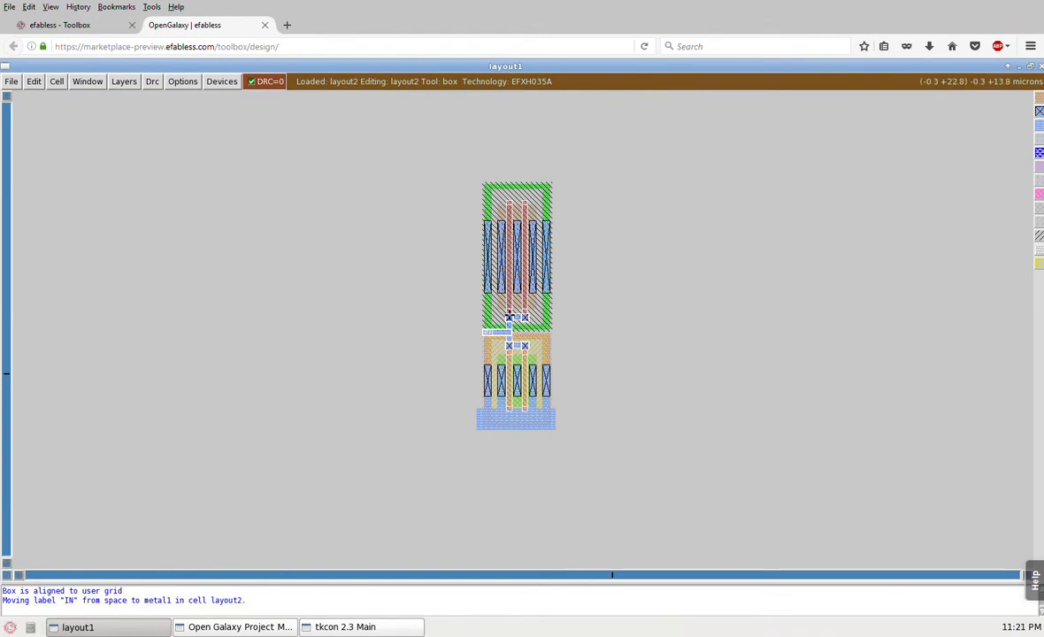
click(471, 417)
right_click(569, 188)
key(z)
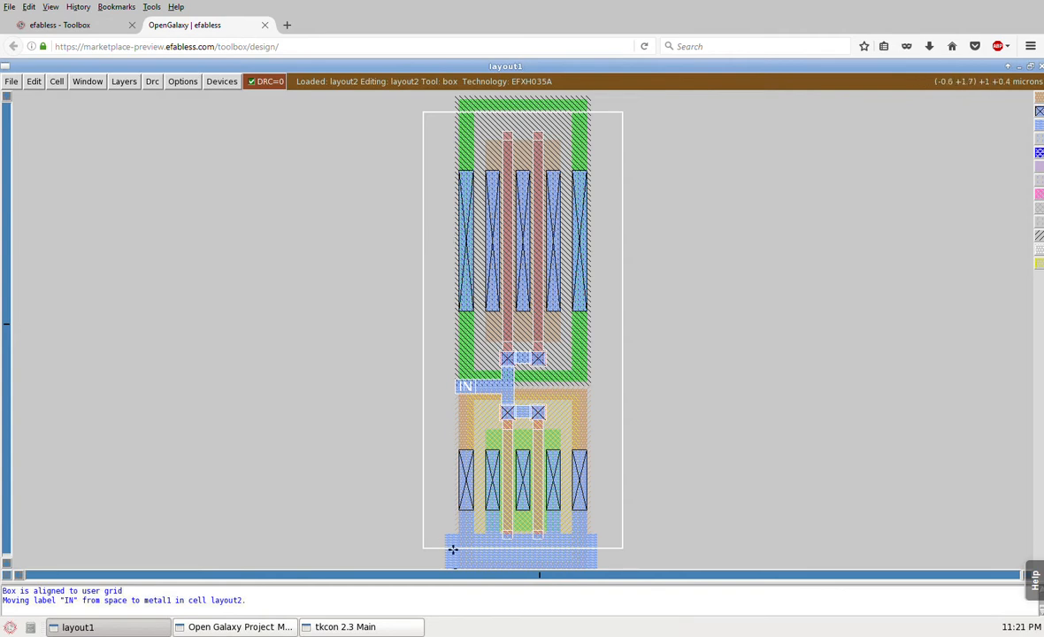
key(s)
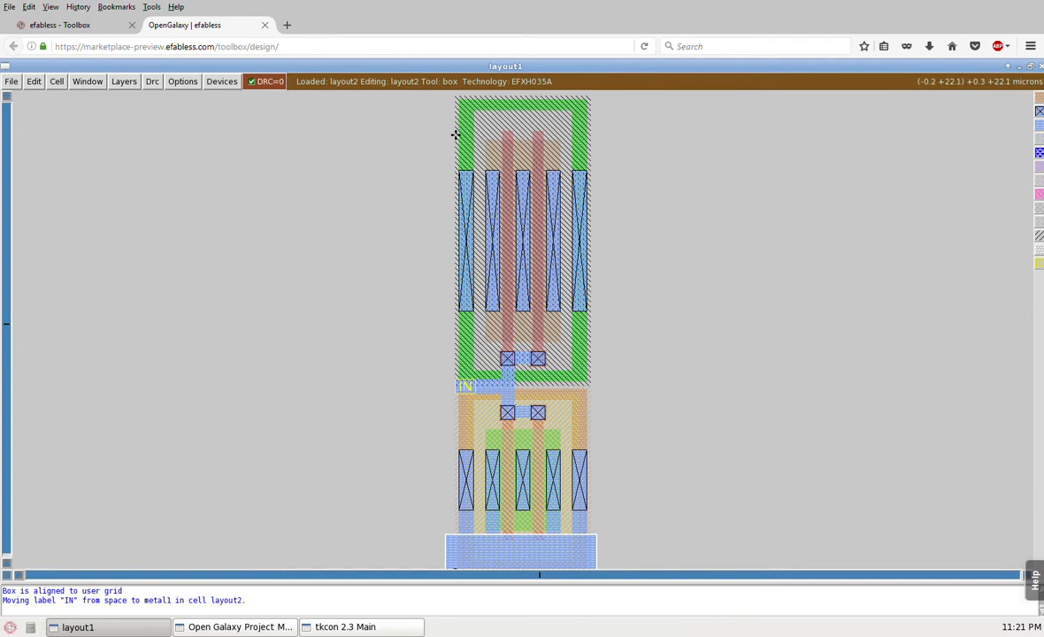
key(c)
Nudge the copied metal bar down and left into place over the pmos's upper guard ring
click(420, 252)
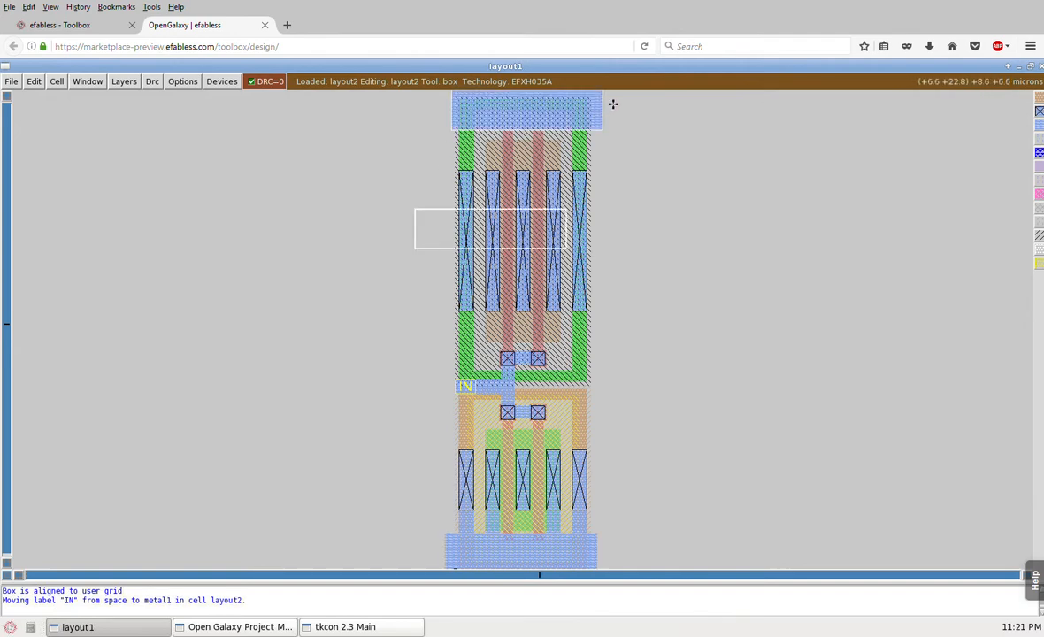
right_click(611, 97)
key(z)
click(474, 99)
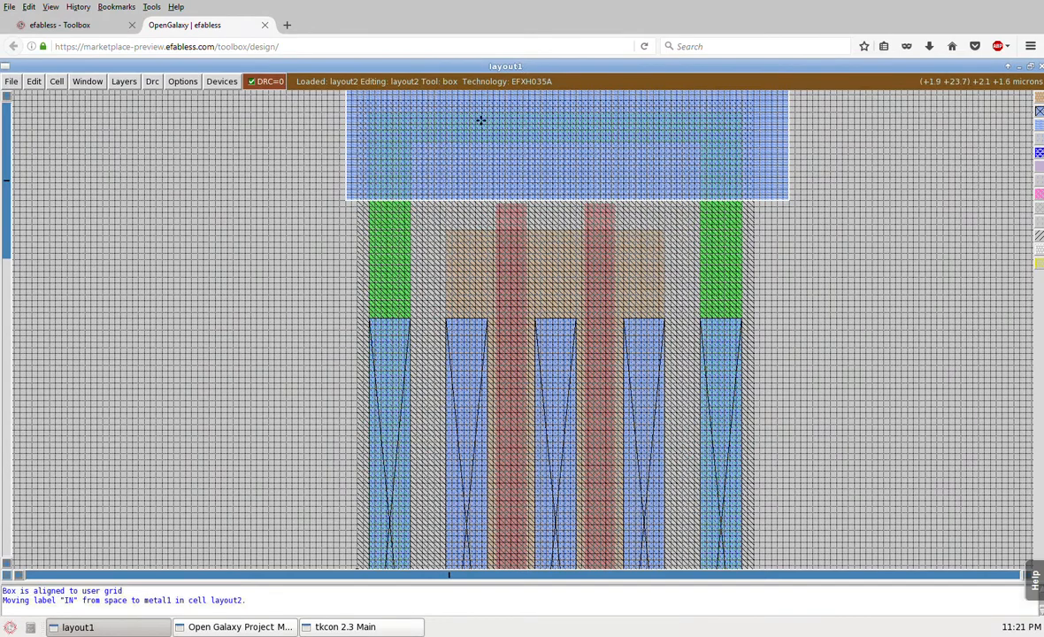
key(shift+z)
key(w)
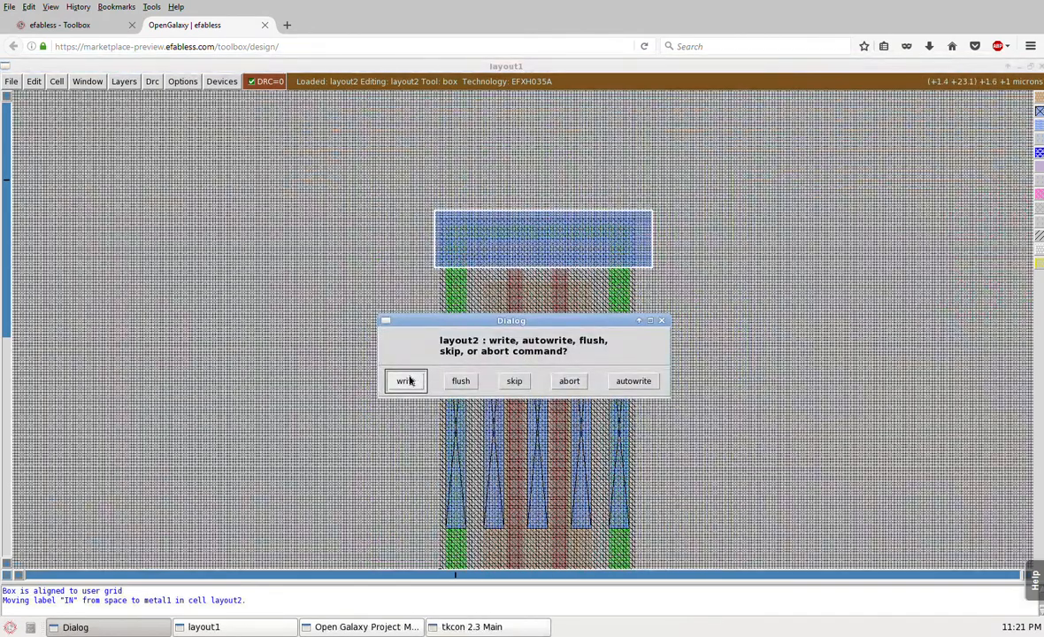
click(566, 383)
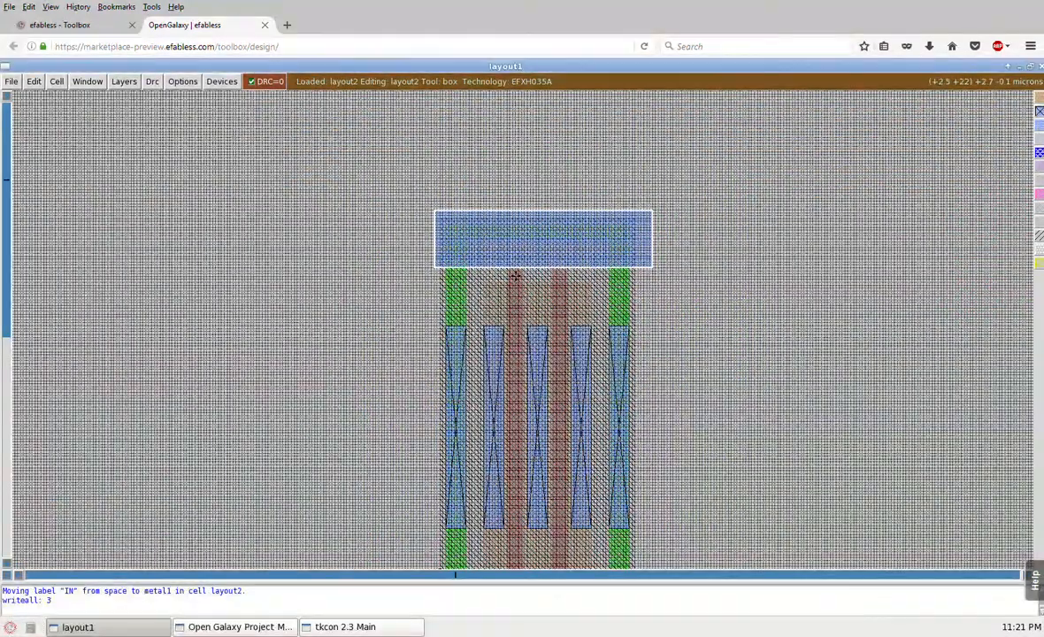
key(Down)
key(Down)
key(Down)
key(Down)
key(Down)
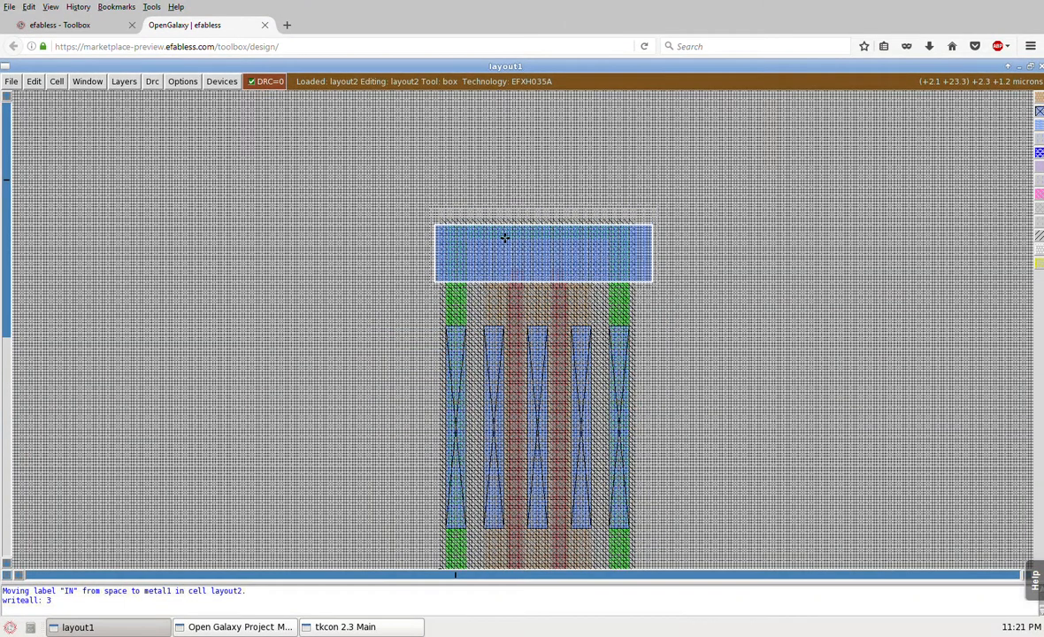
key(Left)
key(Left)
key(Left)
key(Up)
key(Up)
Paint a vertical metal strip joining the pmos's leftmost contact column to the upper metal bar
click(428, 378)
right_click(671, 160)
key(z)
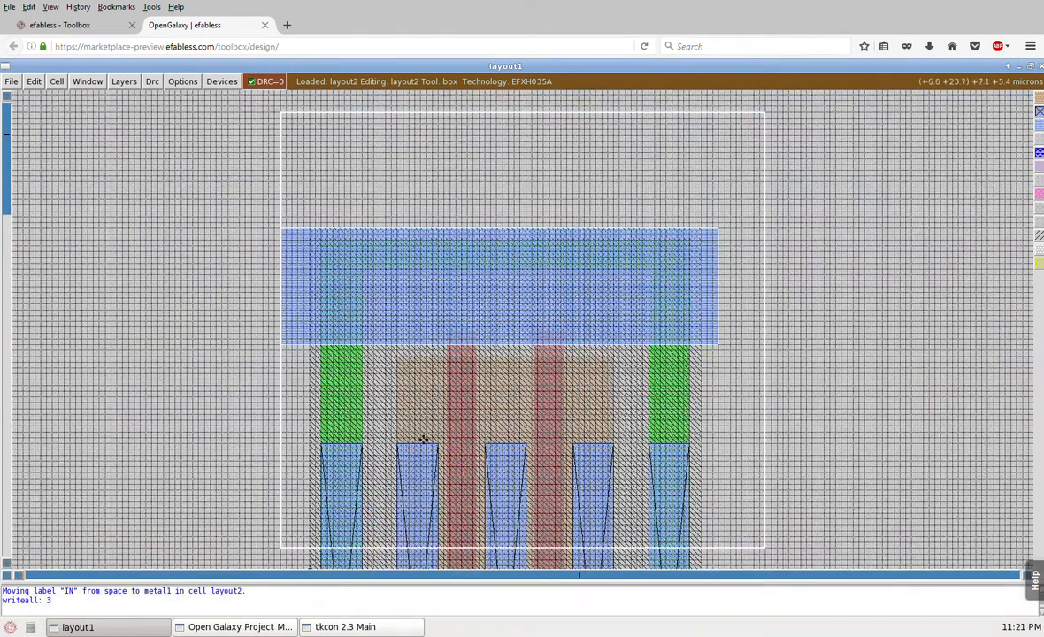
drag(327, 466, 324, 481)
right_click(364, 310)
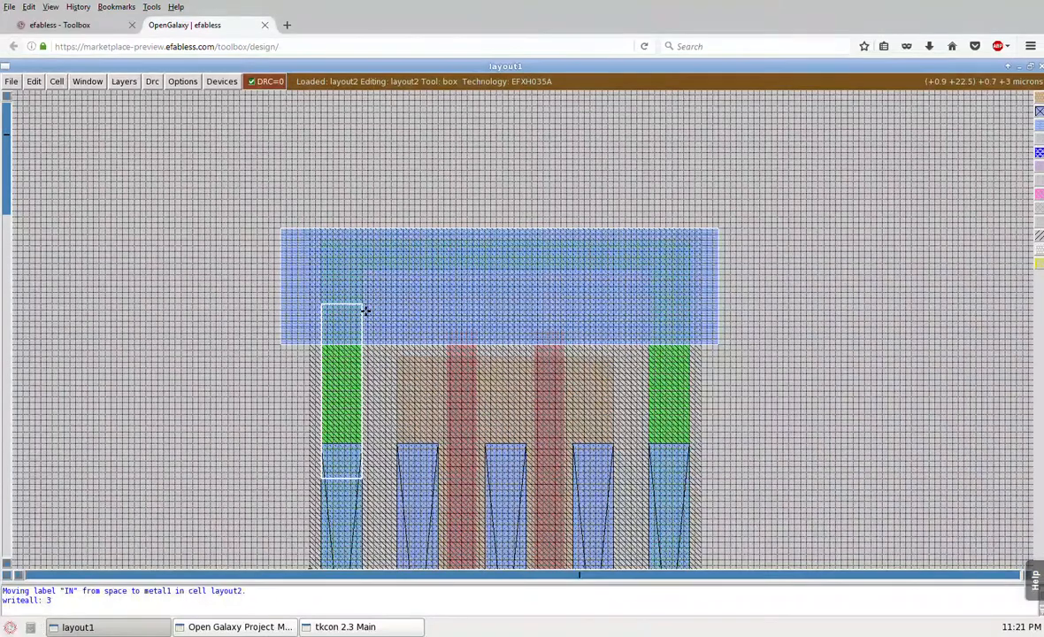
middle_click(365, 310)
Paint matching metal strips joining the pmos's second, fourth and fifth contact columns to the upper metal bar
click(400, 491)
middle_click(400, 491)
click(577, 484)
middle_click(577, 484)
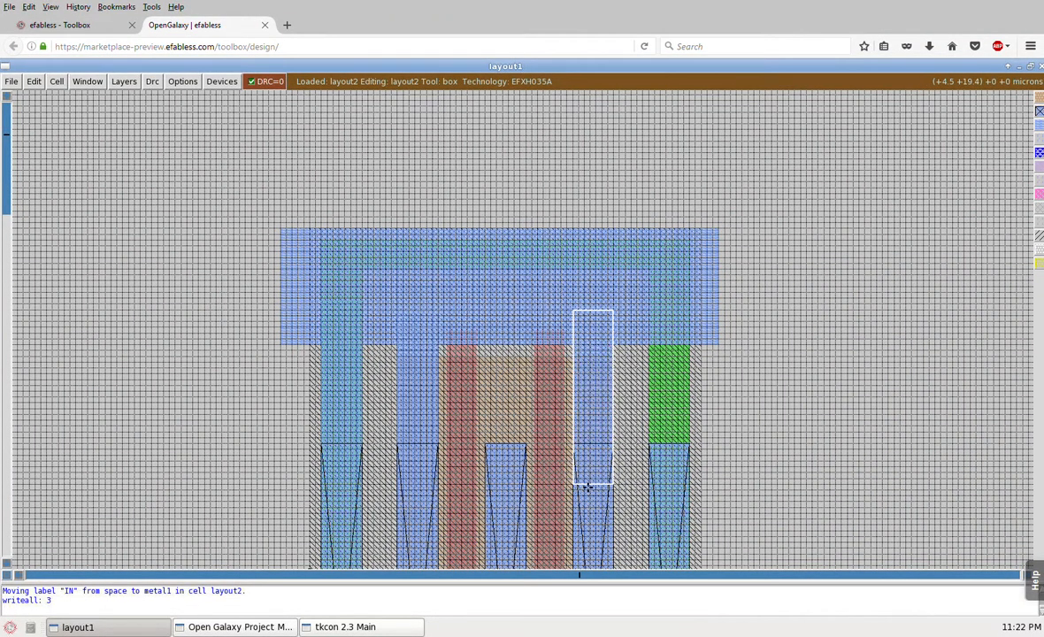
click(651, 472)
middle_click(602, 439)
Select the upper metal bar's connected net to examine its connections to the pmos contact columns
key(s)
key(s)
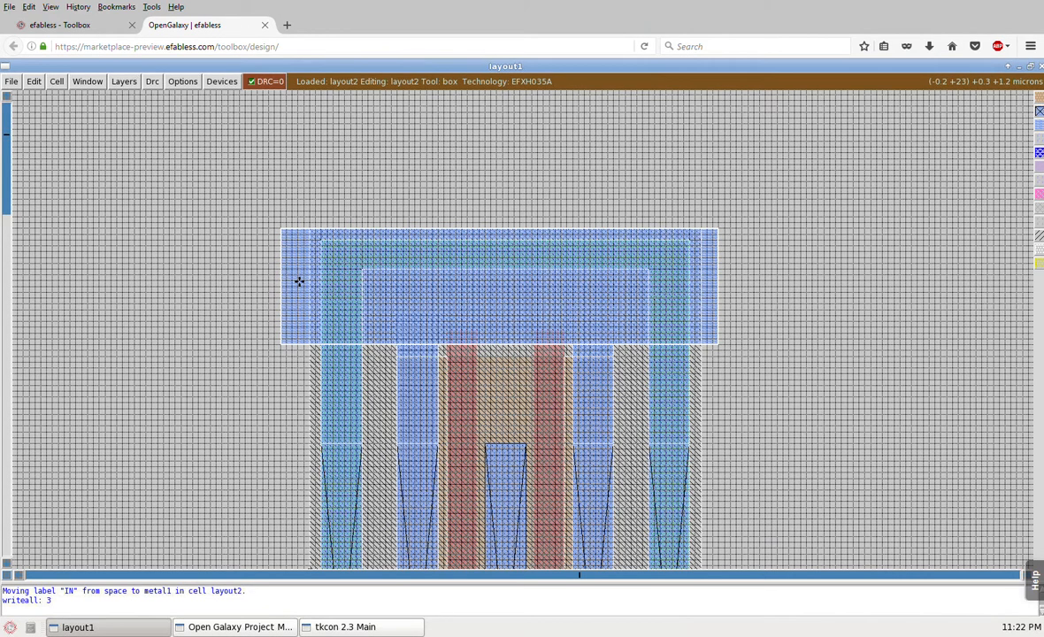
key(shift+z)
key(shift+z)
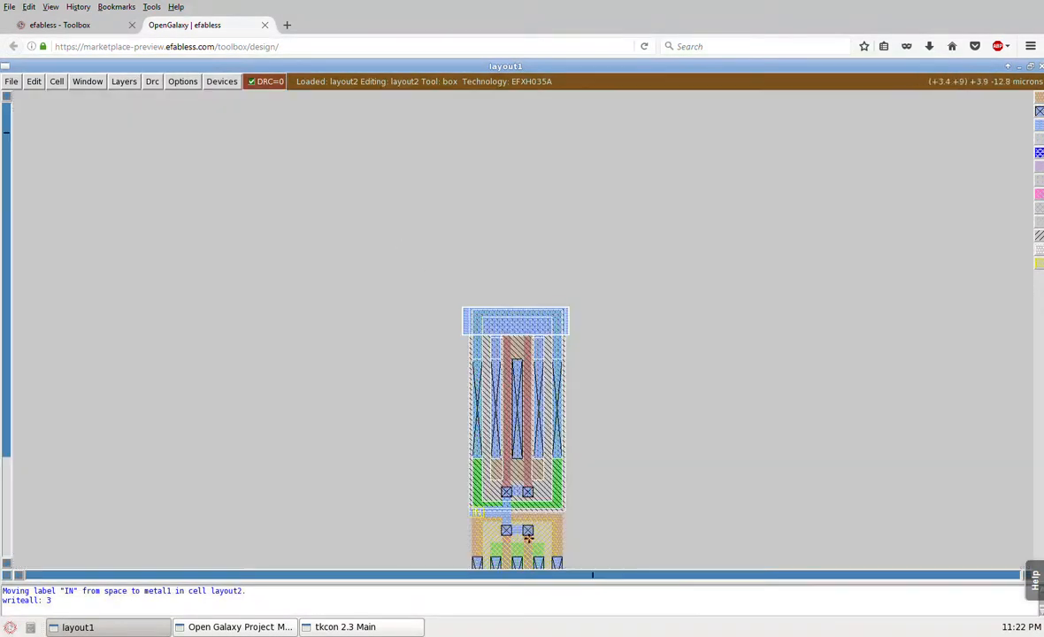
Add a 1 um text label VDD on the left part of the upper metal bar
click(454, 391)
right_click(515, 288)
key(z)
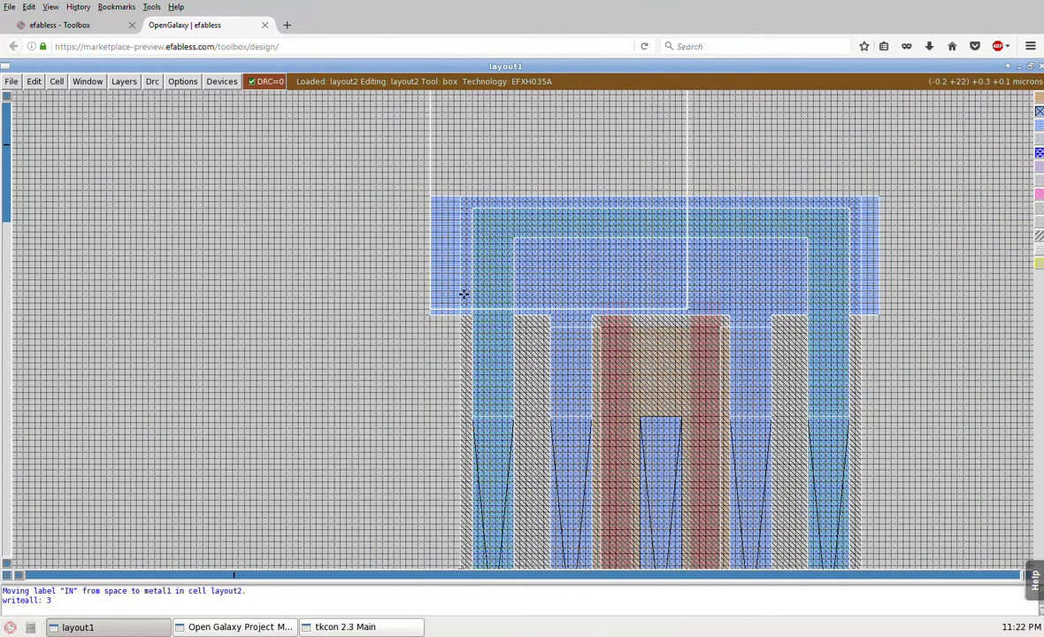
click(437, 312)
right_click(575, 203)
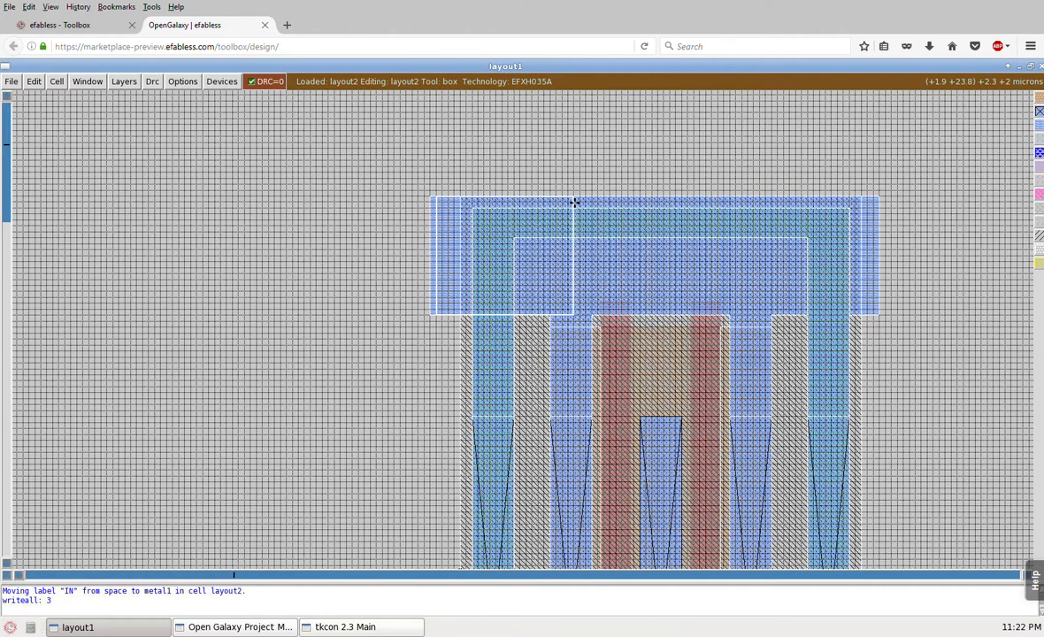
click(34, 82)
click(64, 356)
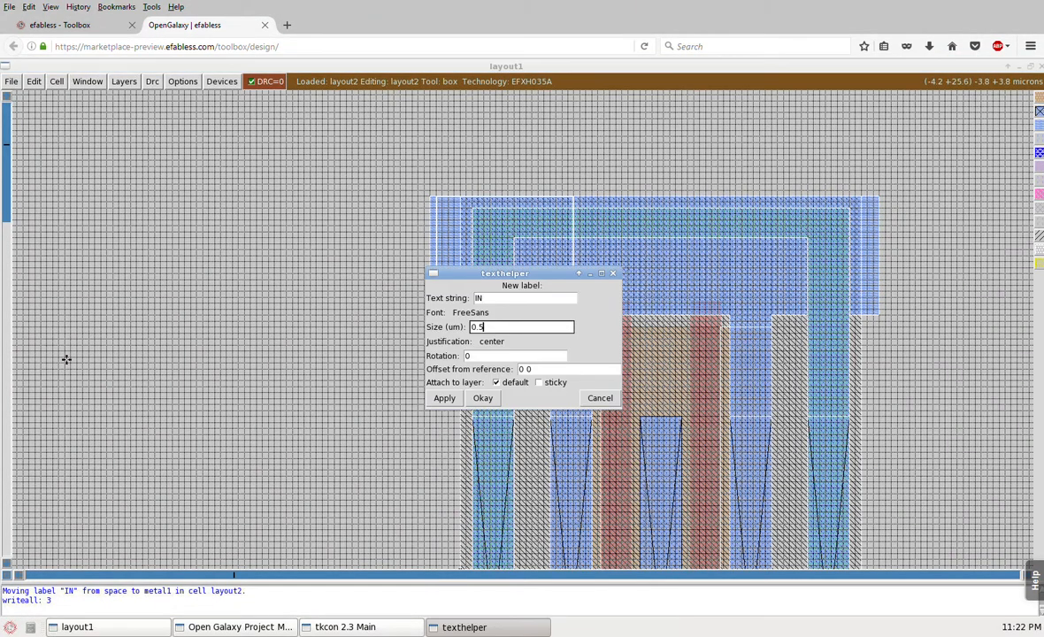
key(BackSpace)
key(shift+Tab)
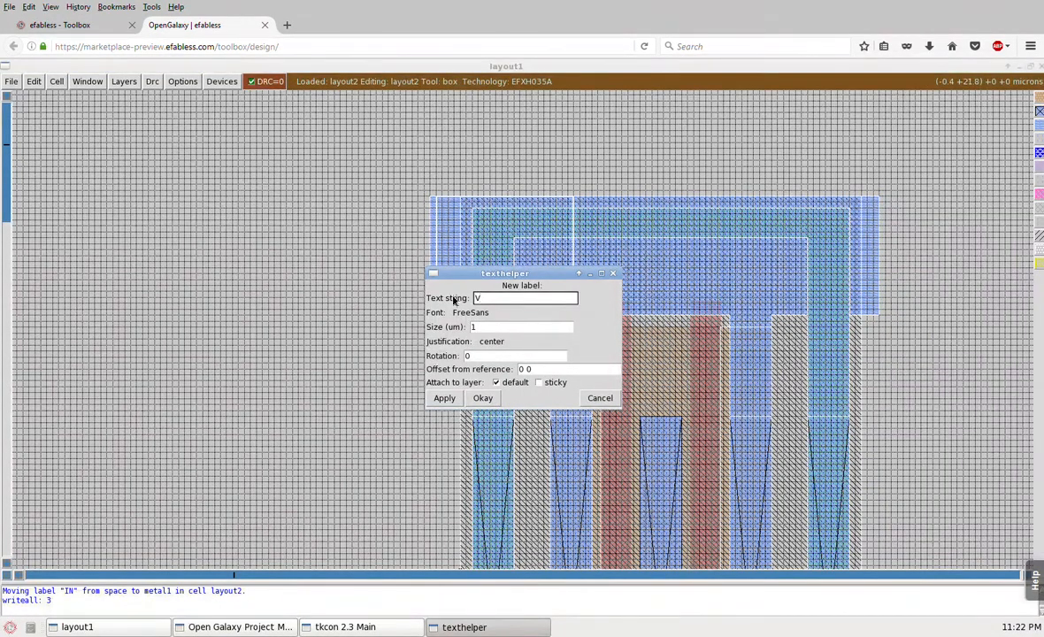
text(VDD)
click(444, 397)
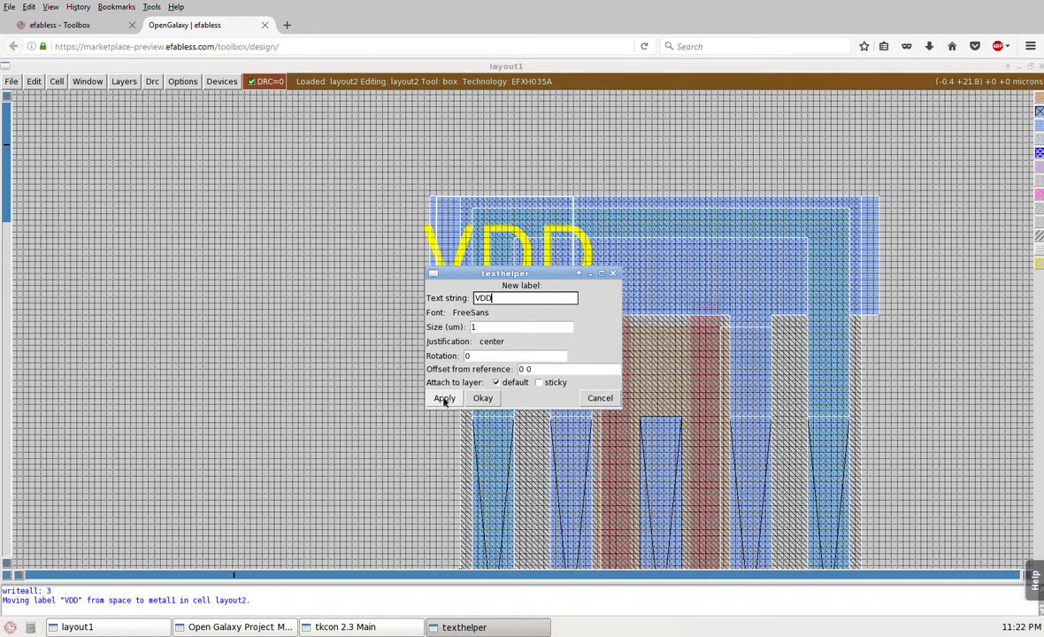
click(600, 398)
Add a 1 um text label GND on the left part of the metal bar below the nmos
key(shift+z)
key(shift+z)
key(shift+z)
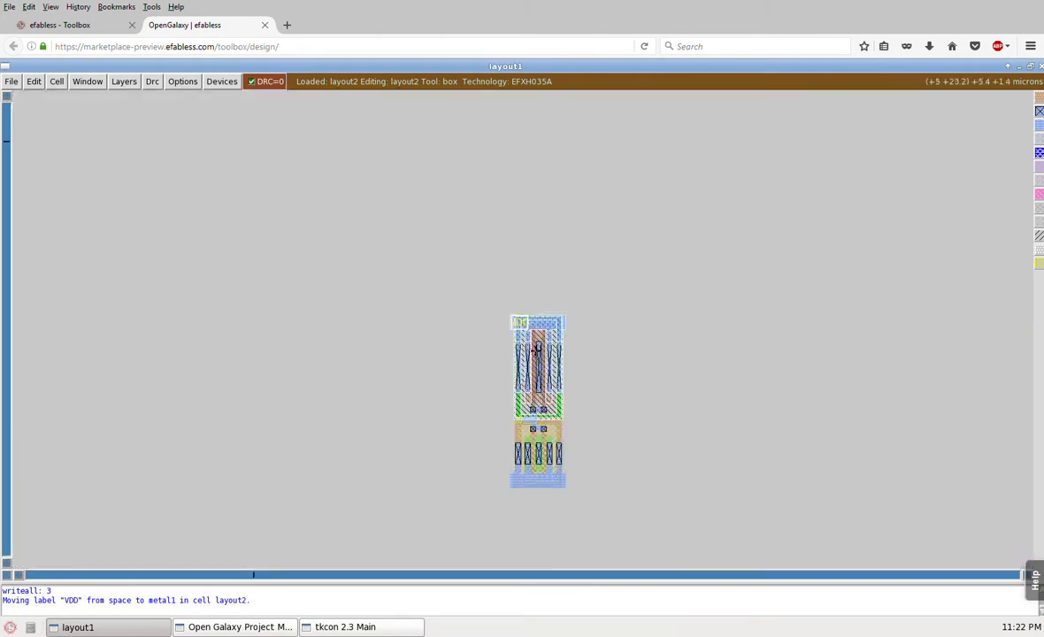
click(502, 509)
right_click(564, 297)
key(z)
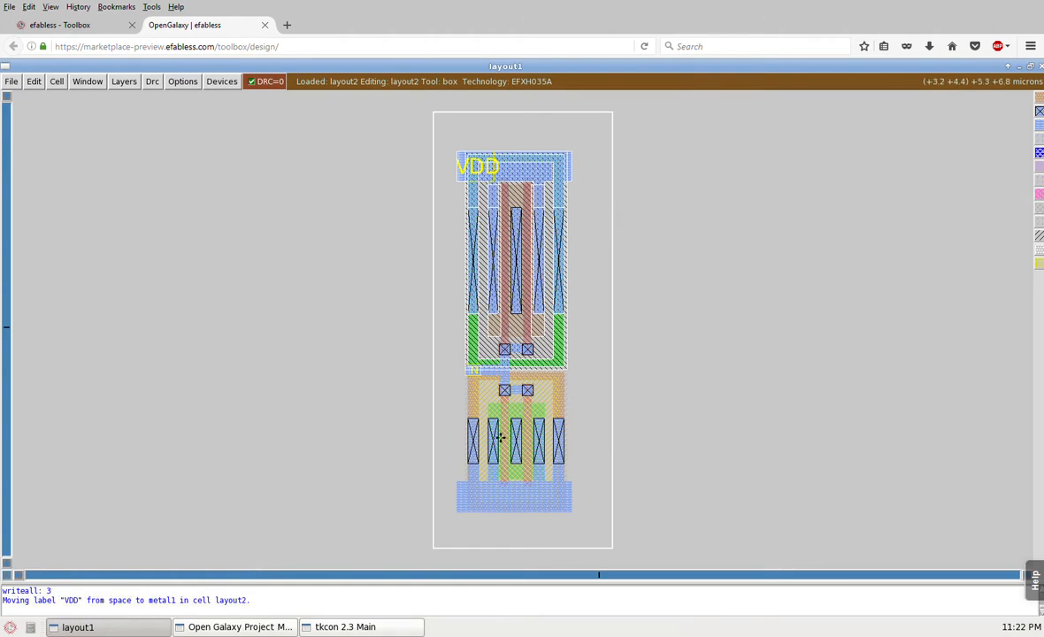
click(458, 516)
right_click(491, 472)
key(z)
click(358, 542)
right_click(706, 223)
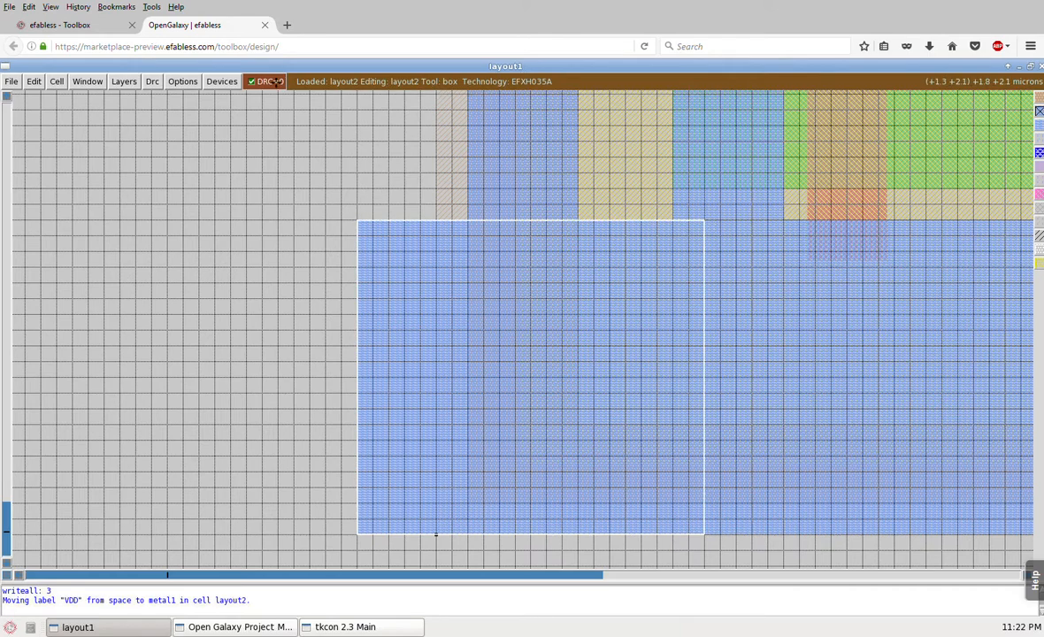
click(33, 81)
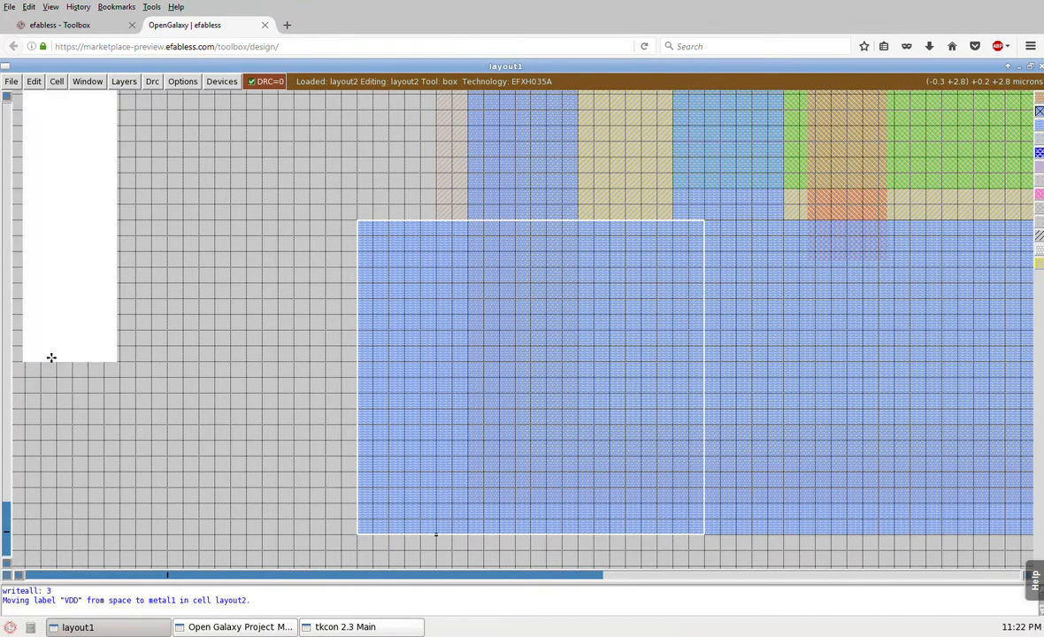
click(52, 357)
drag(499, 302, 465, 303)
text(GND)
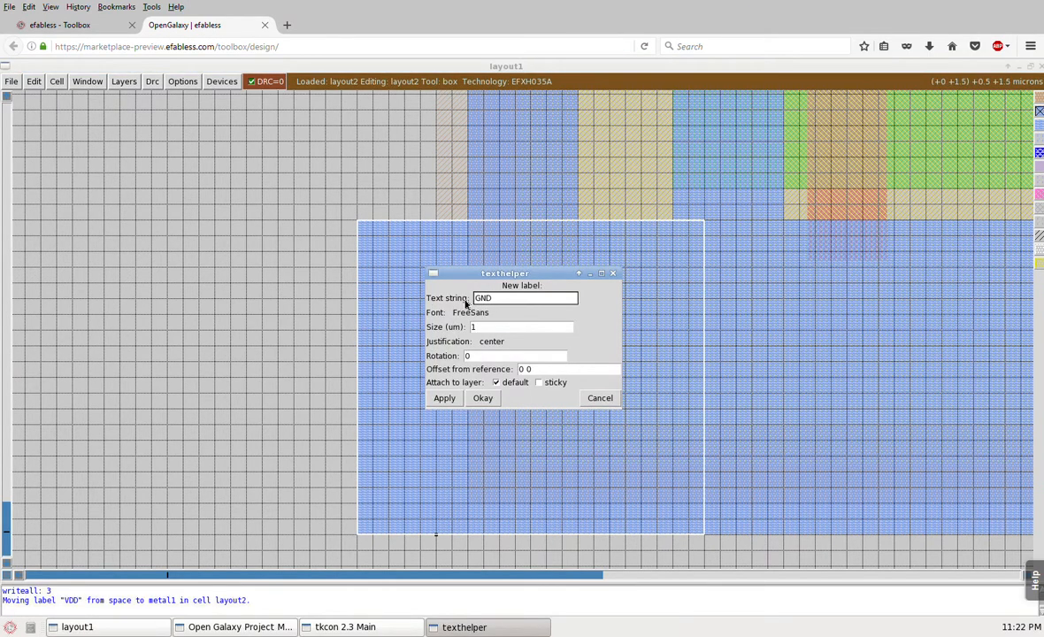
click(444, 398)
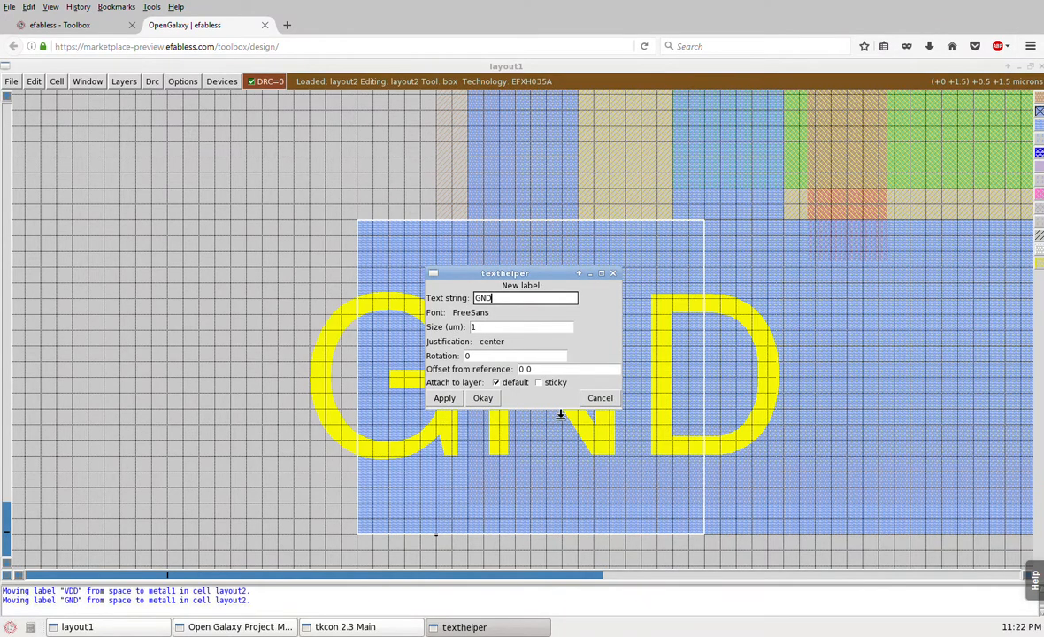
click(594, 401)
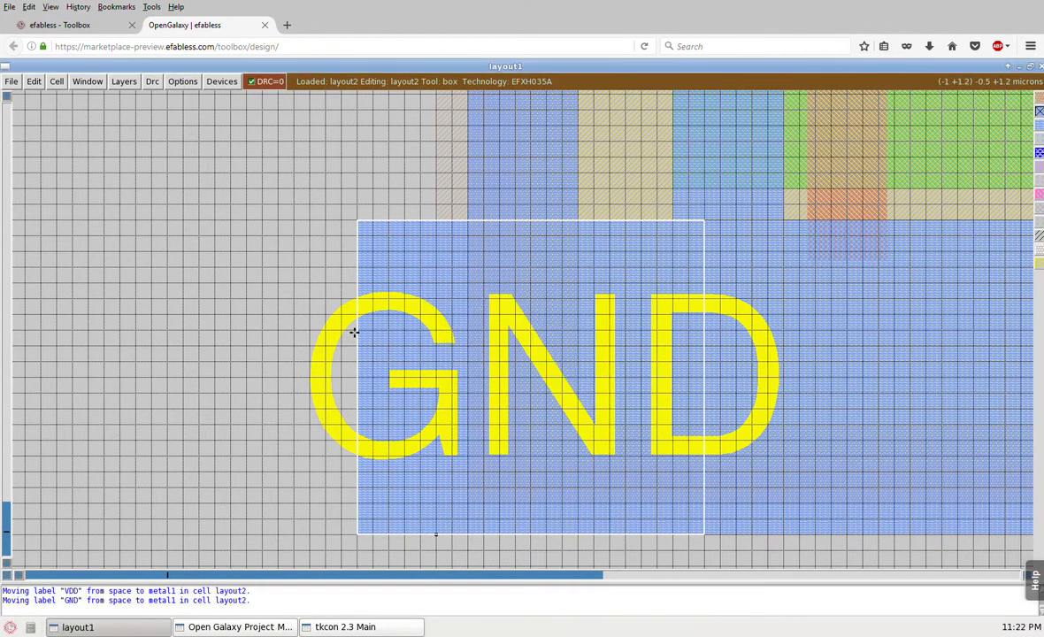
Paint a metal strip extending the pmos's middle contact column downward between the two gates, matching the column's width
key(shift+z)
key(shift+z)
key(shift+z)
key(shift+z)
click(493, 352)
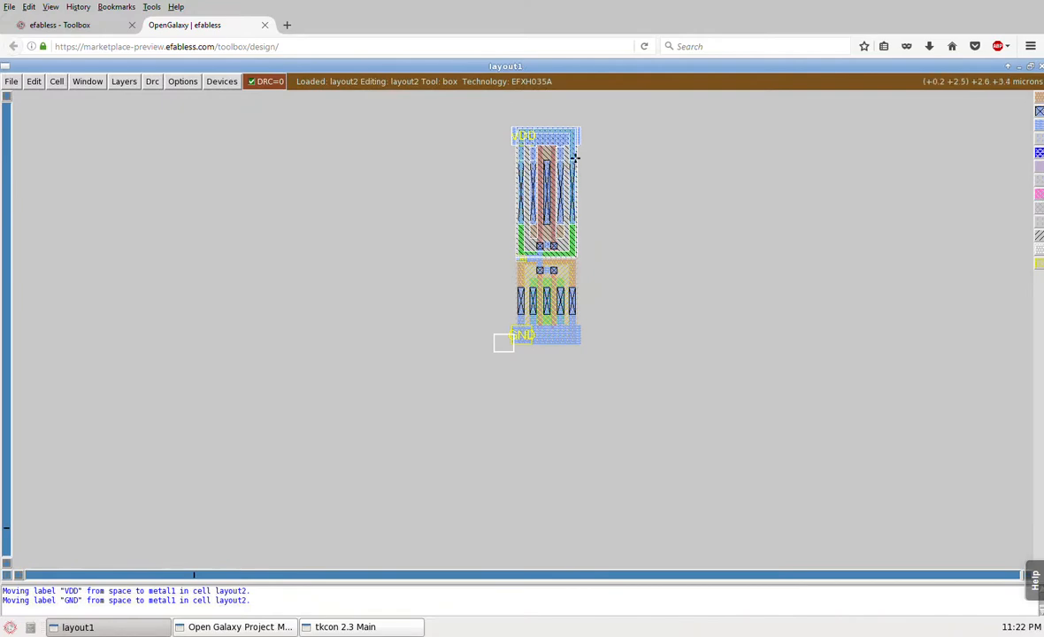
right_click(584, 114)
key(z)
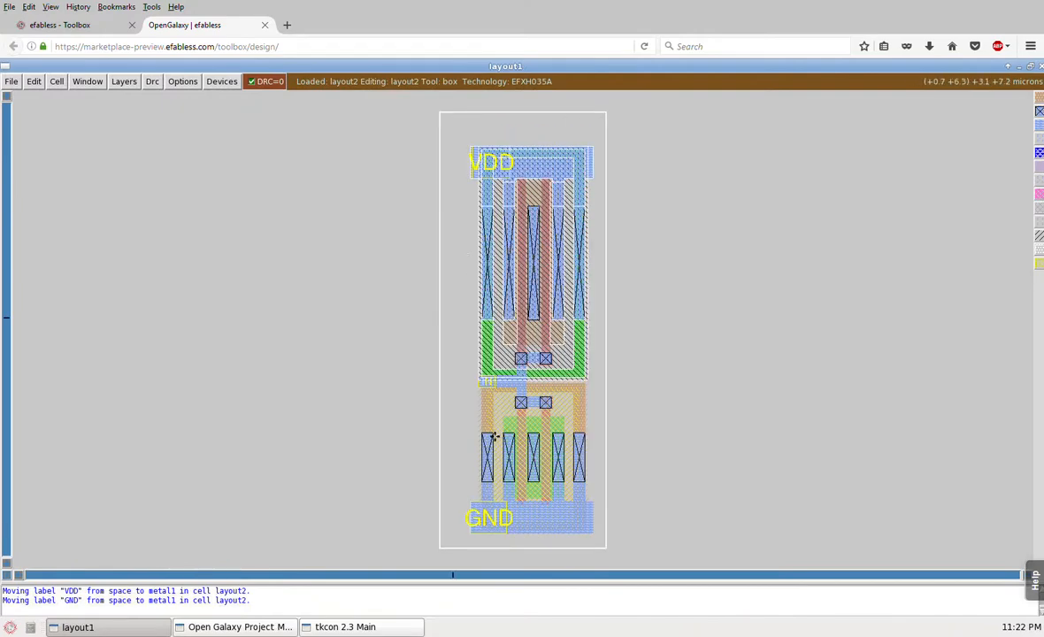
click(443, 434)
right_click(567, 278)
key(z)
click(481, 214)
right_click(508, 159)
key(z)
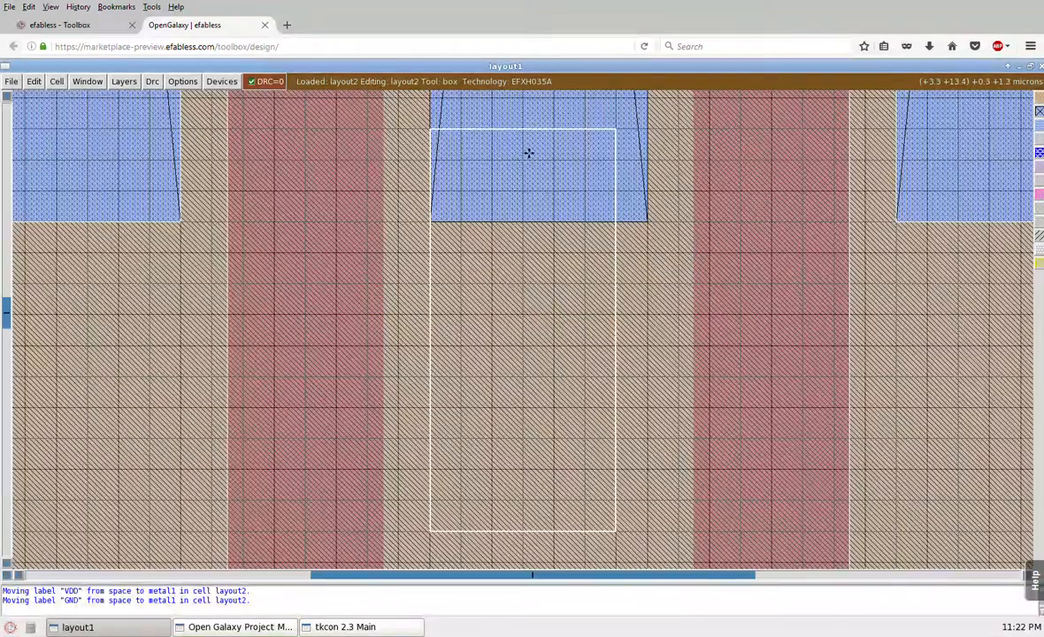
right_click(644, 126)
key(shift+z)
middle_click(559, 263)
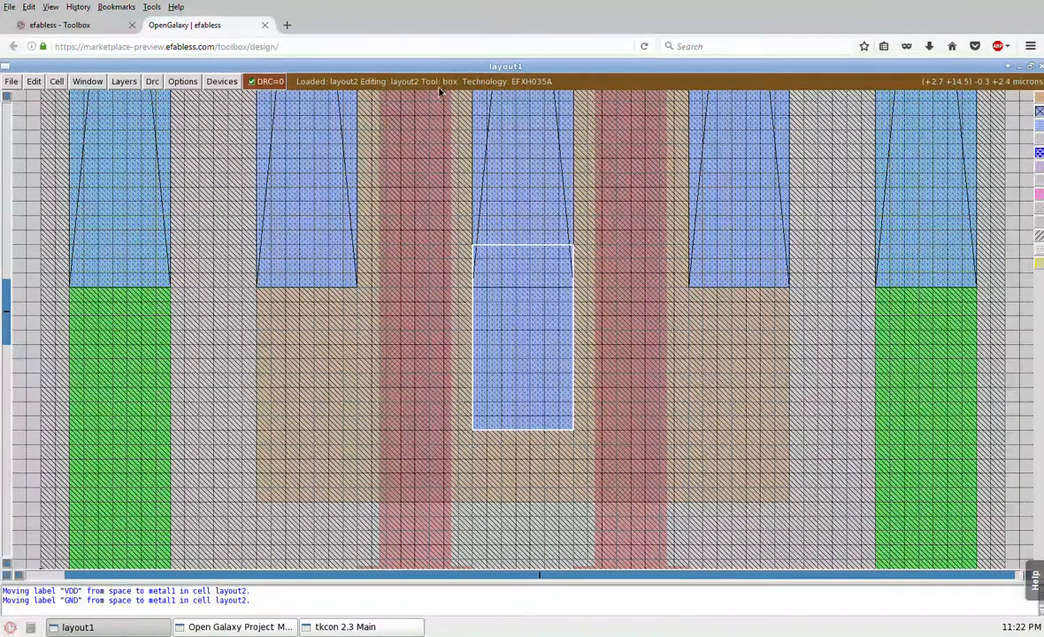
Switch to the wiring tool and pick the metal1 strip below the pmos's middle contact column as a 14-unit-wide wire start
key(space)
key(space)
key(space)
key(space)
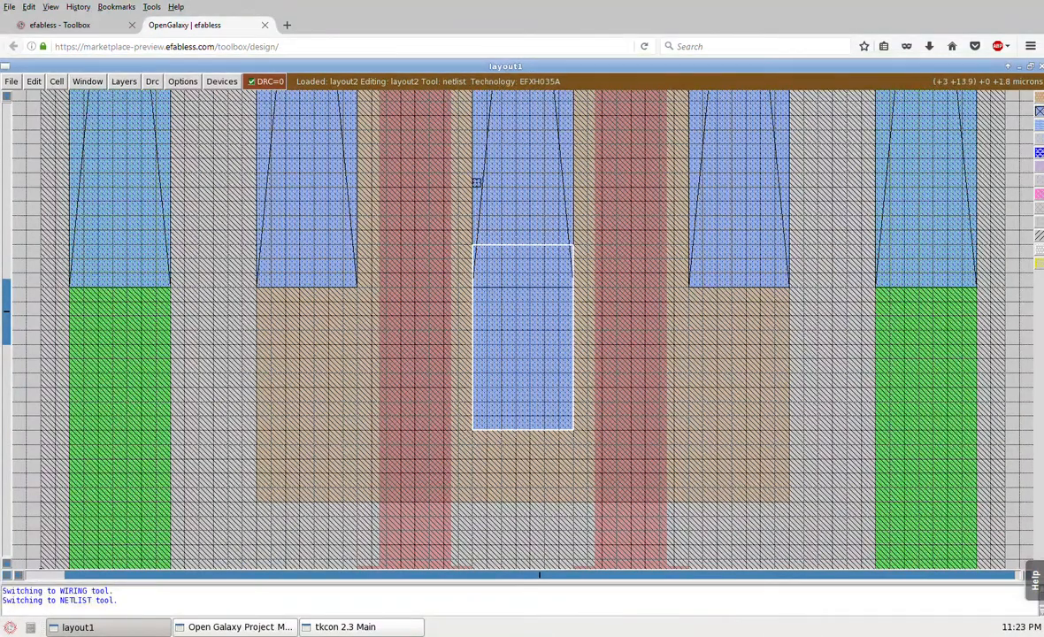
key(space)
click(536, 399)
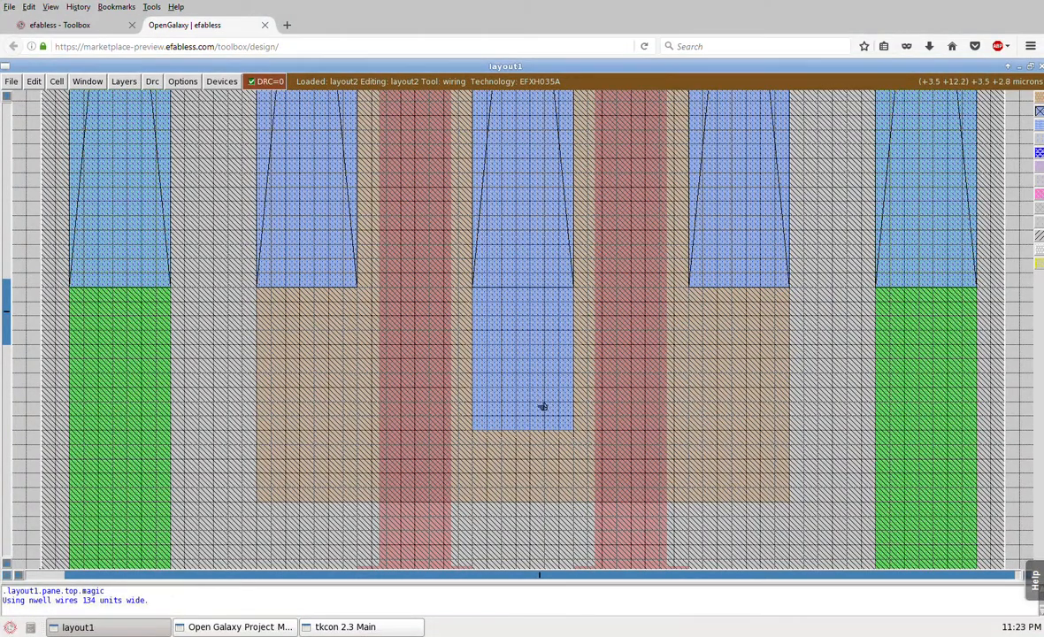
click(542, 406)
click(540, 407)
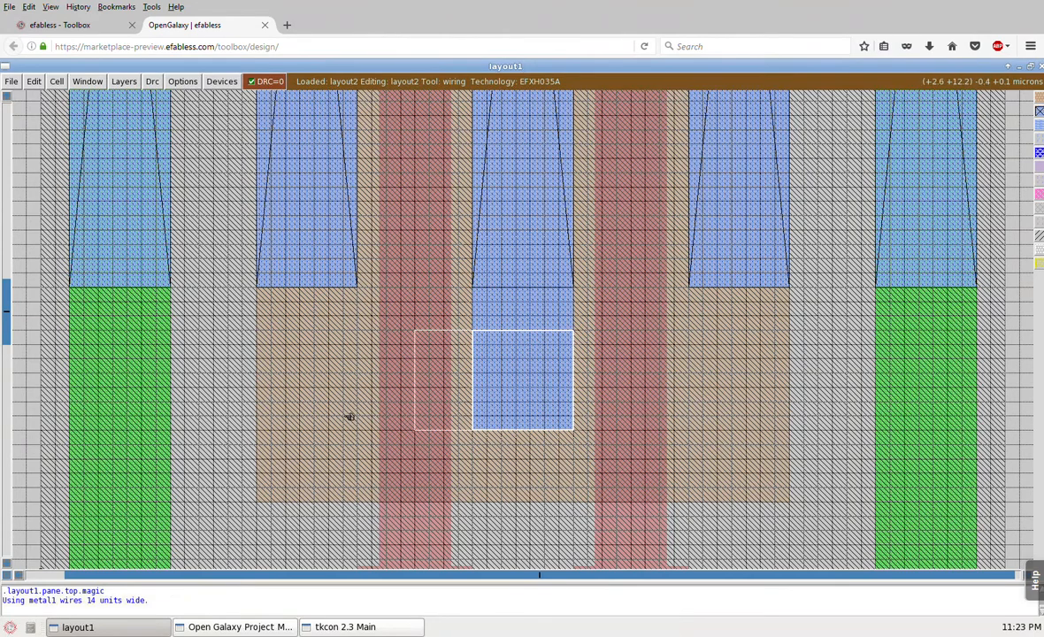
key(Escape)
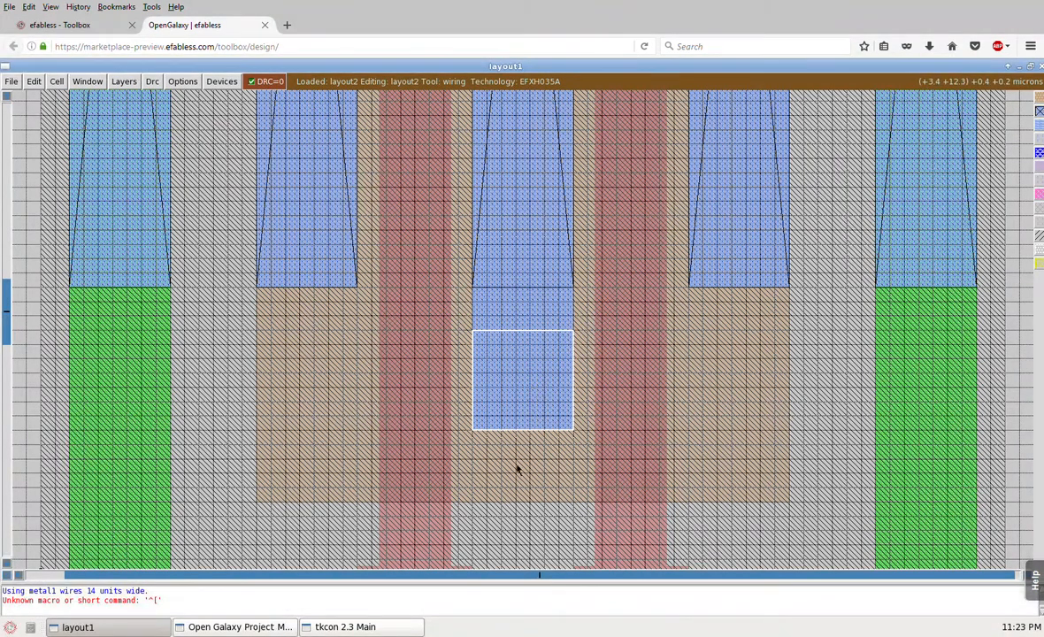
click(803, 388)
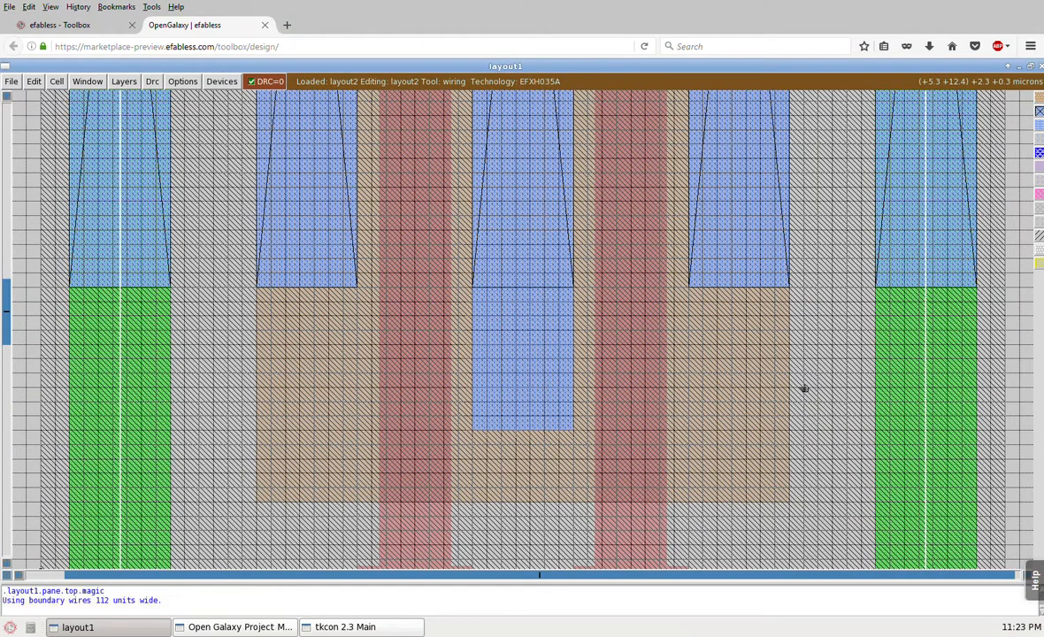
click(534, 398)
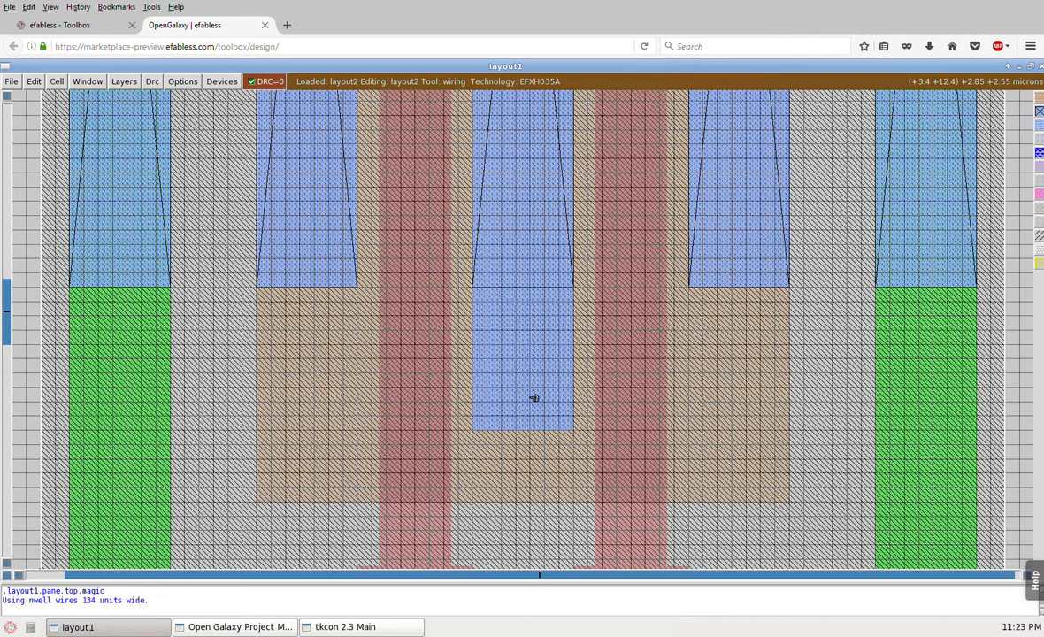
click(531, 398)
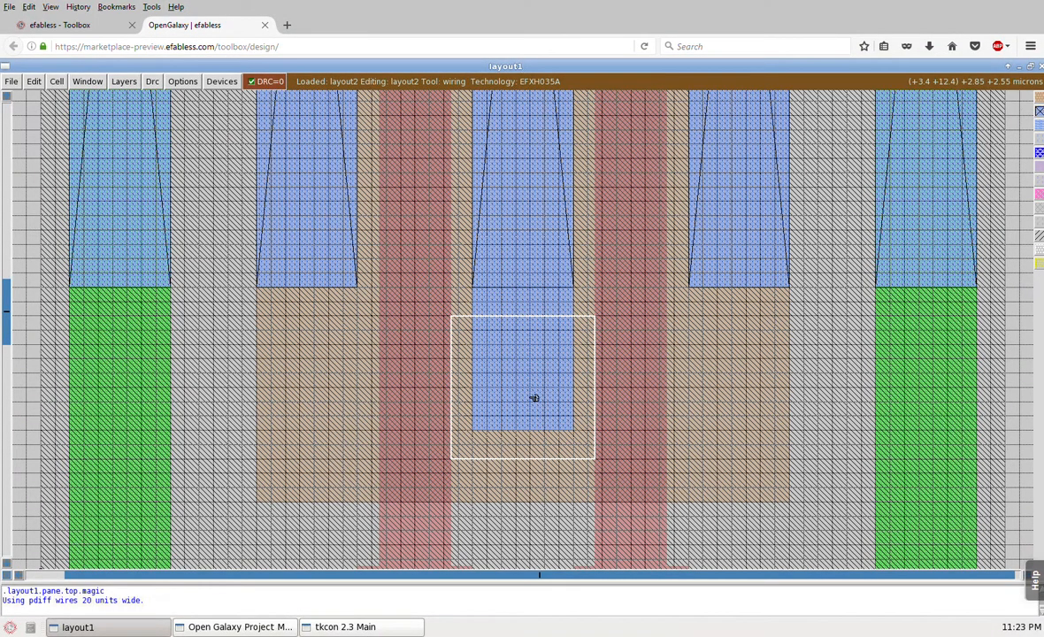
click(534, 399)
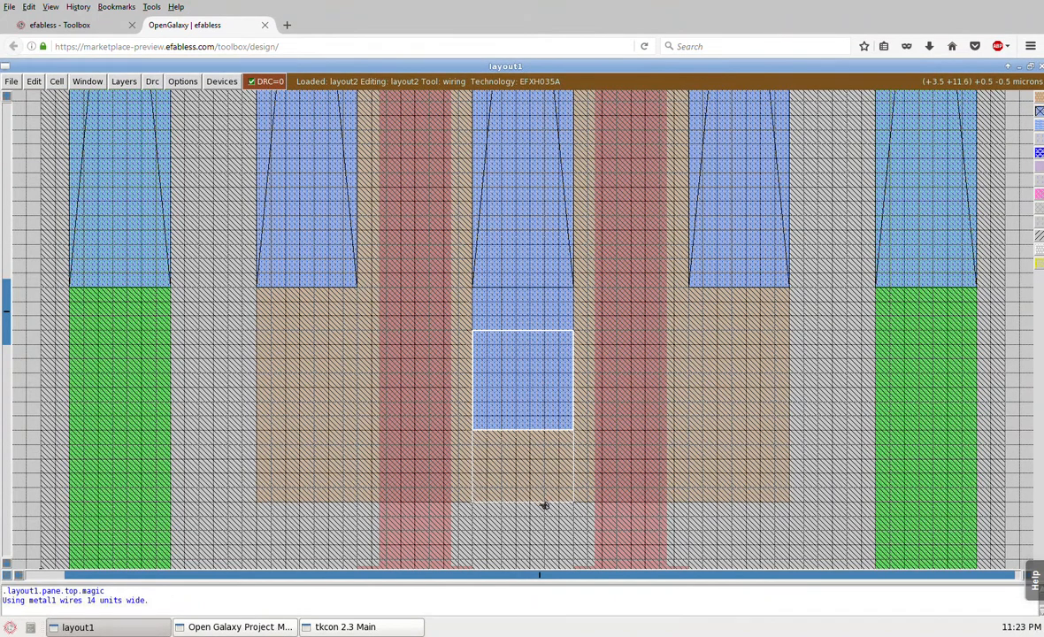
Route the metal1 wire from the pmos strip across to the outer column opposite IN, down past the gate contacts and back to the nmos's middle contacts
key(shift+z)
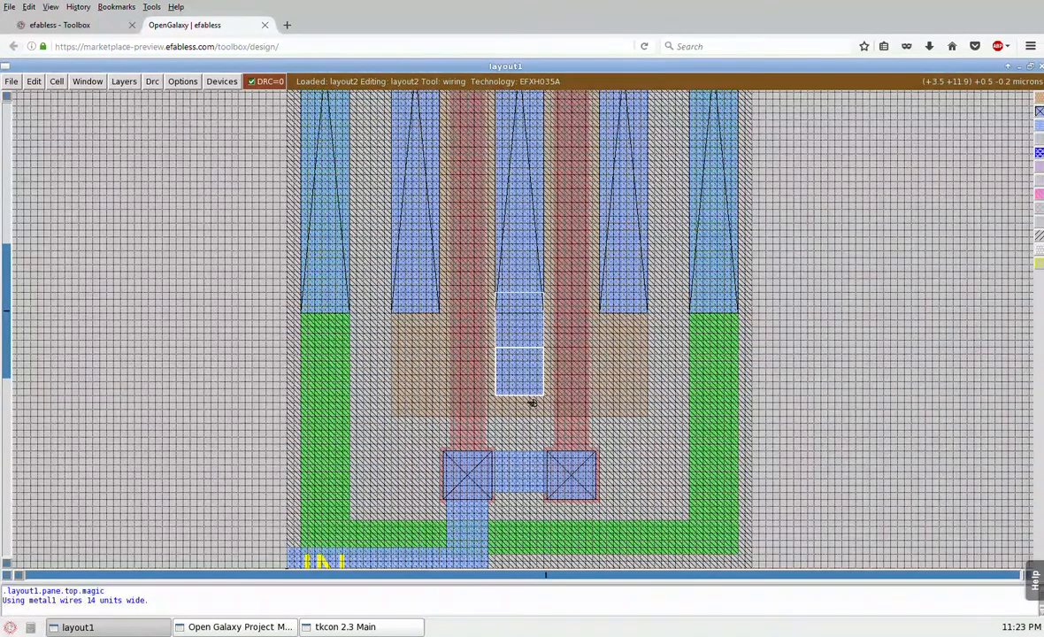
click(736, 392)
key(shift+z)
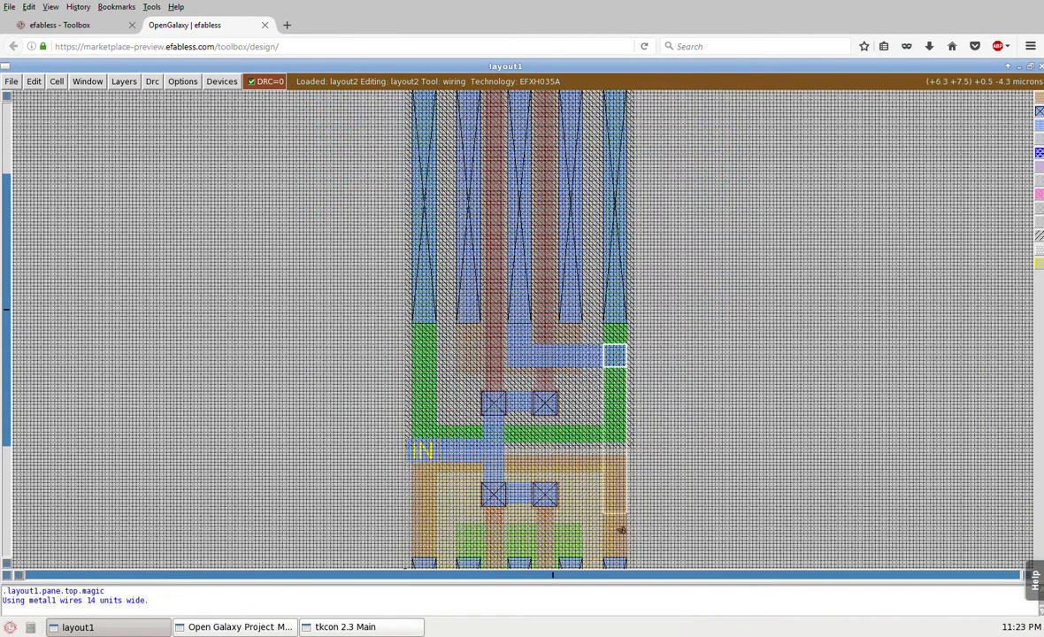
click(615, 536)
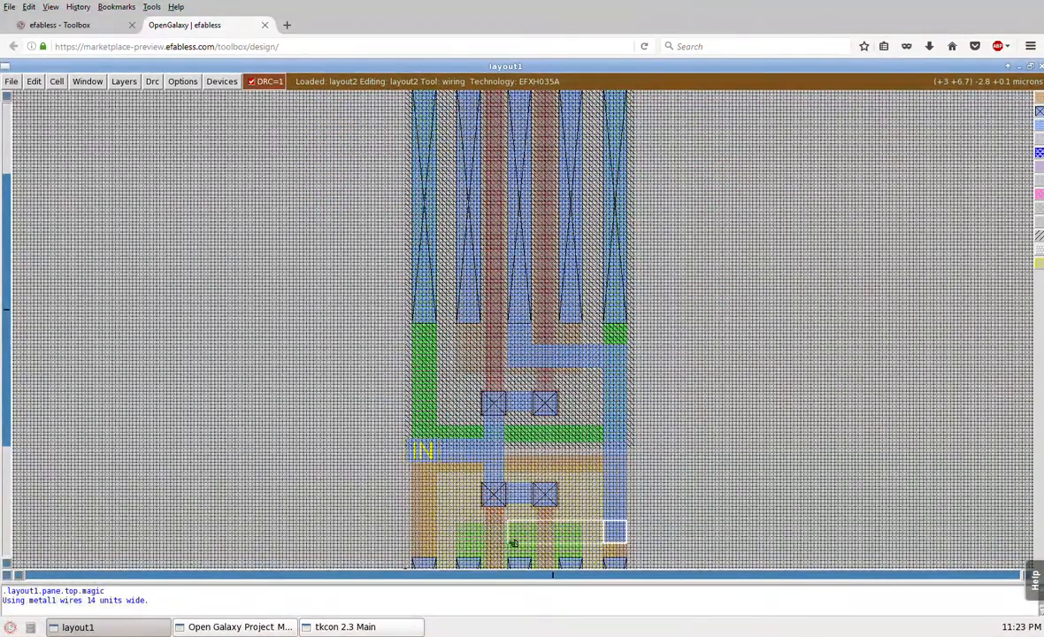
click(519, 532)
click(518, 567)
Return to the box tool and select the new wire's connected net to examine its connection between the pmos and nmos
key(space)
key(space)
key(space)
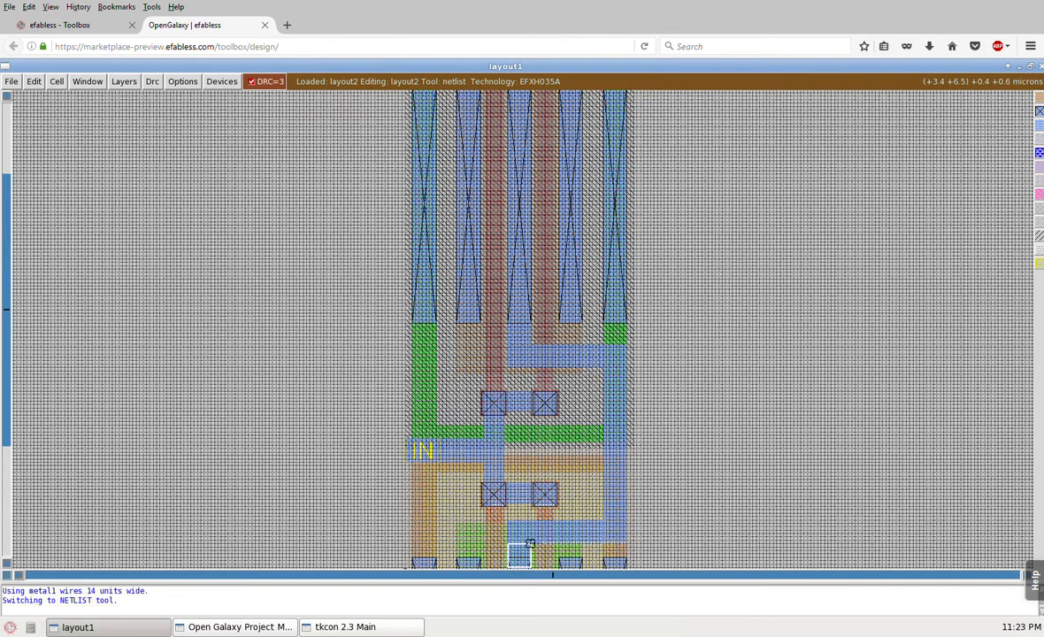
key(s)
key(s)
key(s)
key(s)
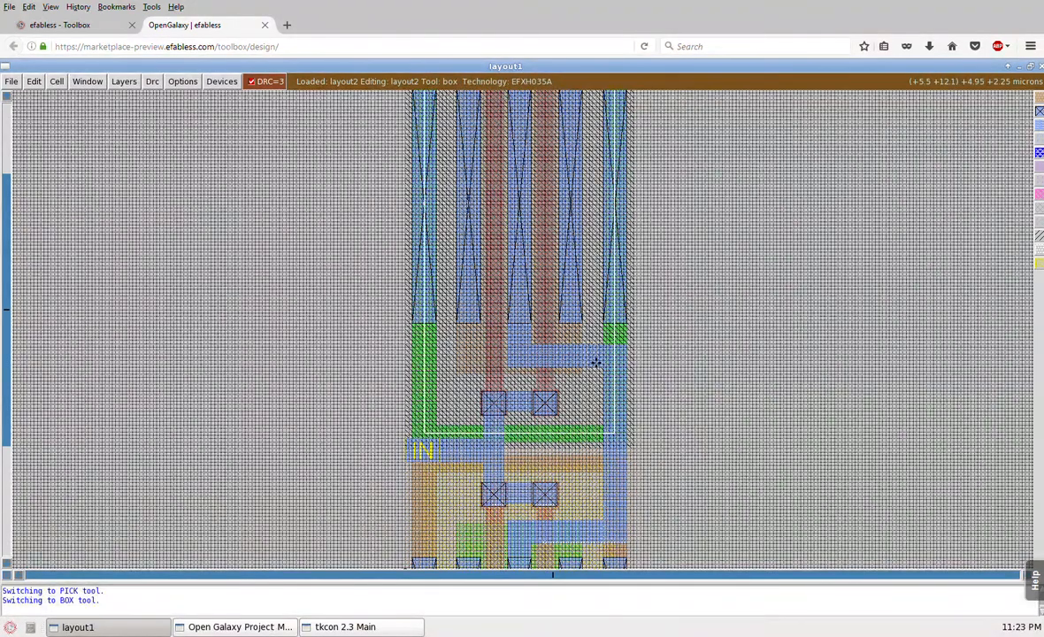
key(s)
key(s)
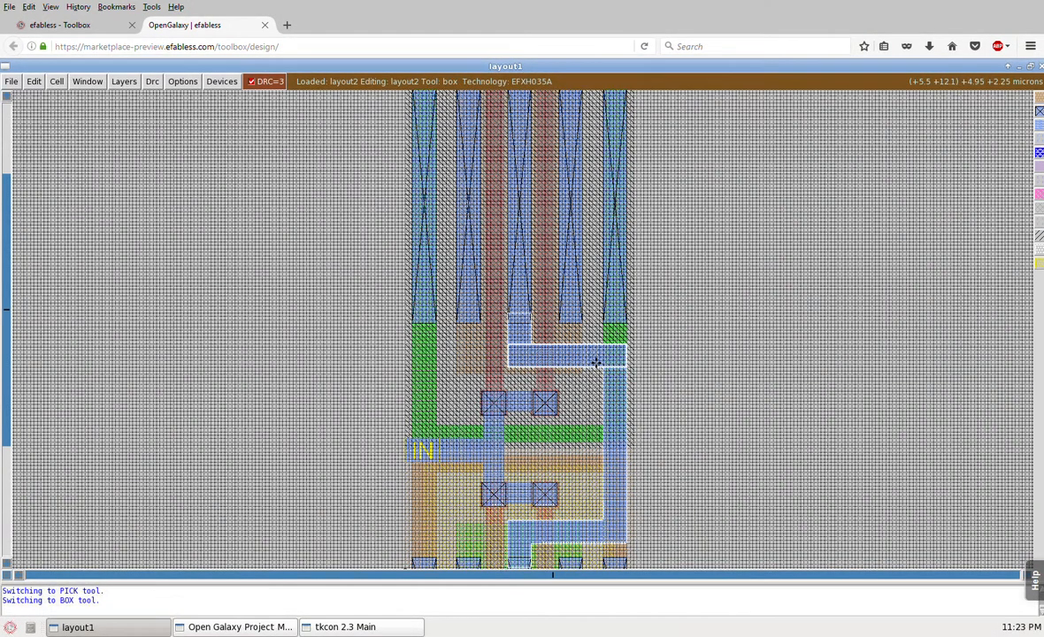
Query the DRC violation between the nmos gate contacts and the new wire, and box the gap to measure it
click(493, 557)
right_click(649, 463)
key(ctrl+z)
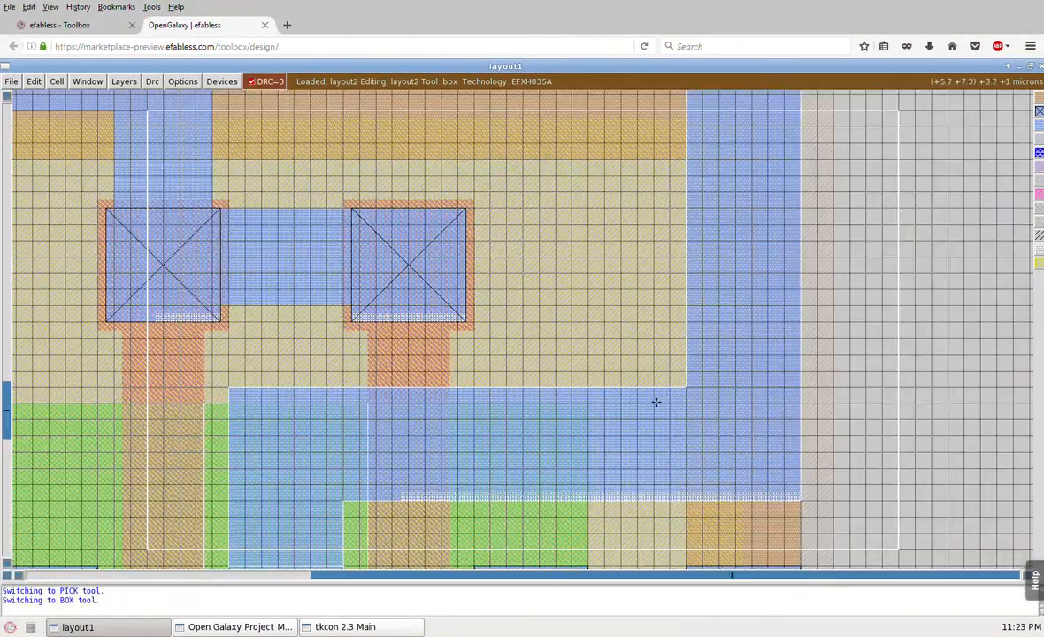
key(shift+z)
click(268, 527)
right_click(671, 224)
key(z)
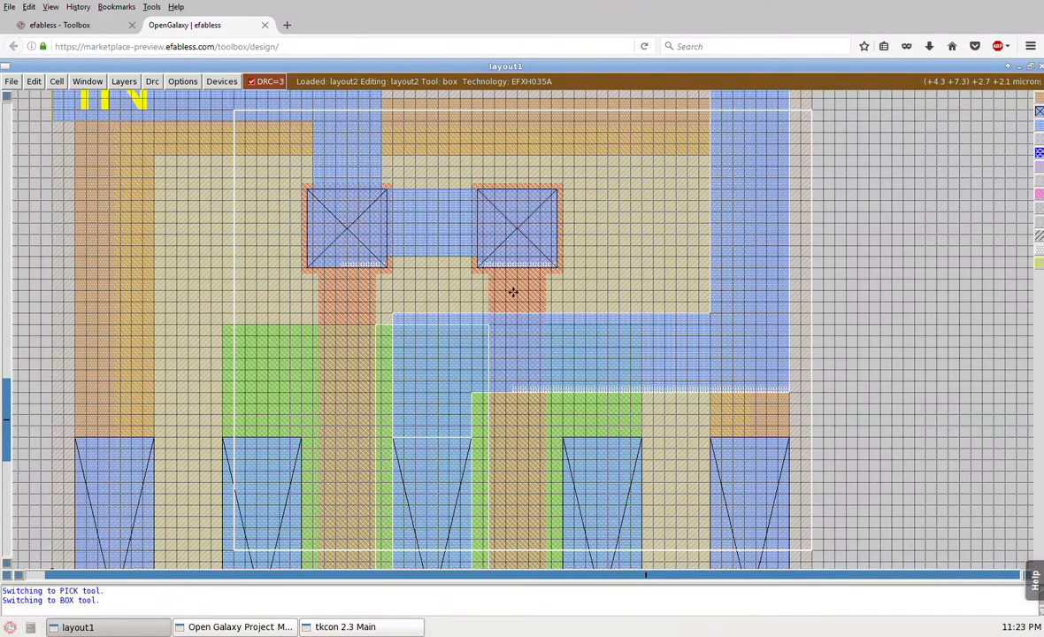
click(473, 325)
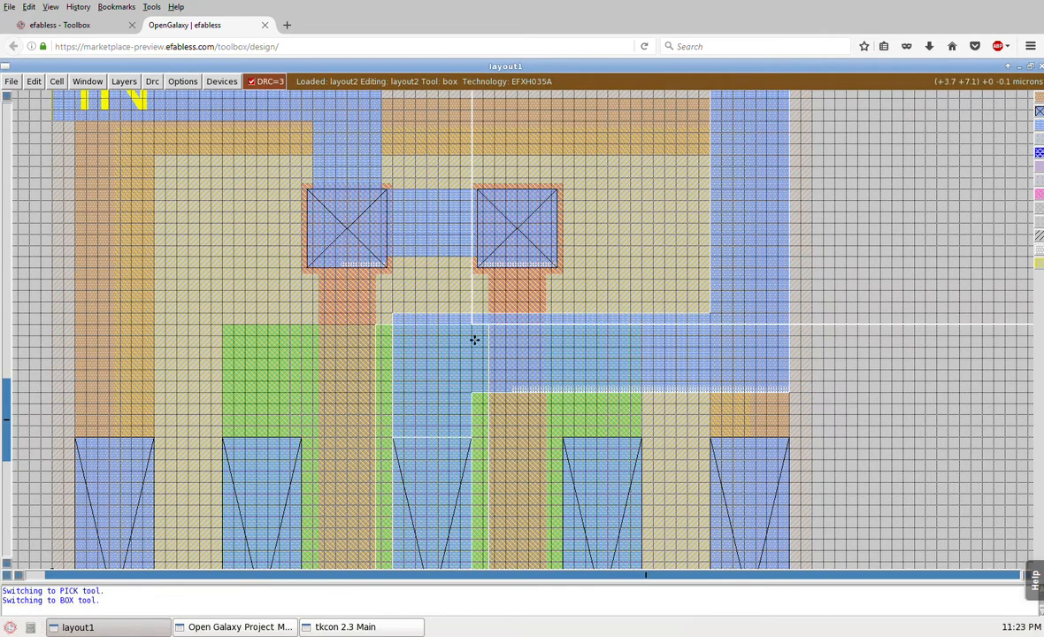
right_click(575, 249)
key(y)
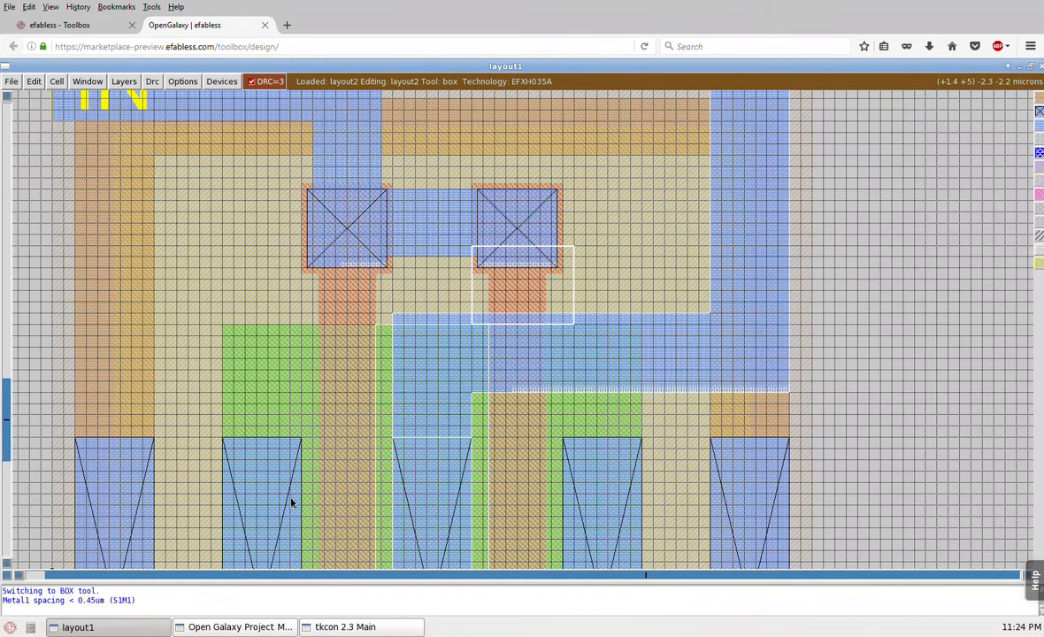
click(521, 320)
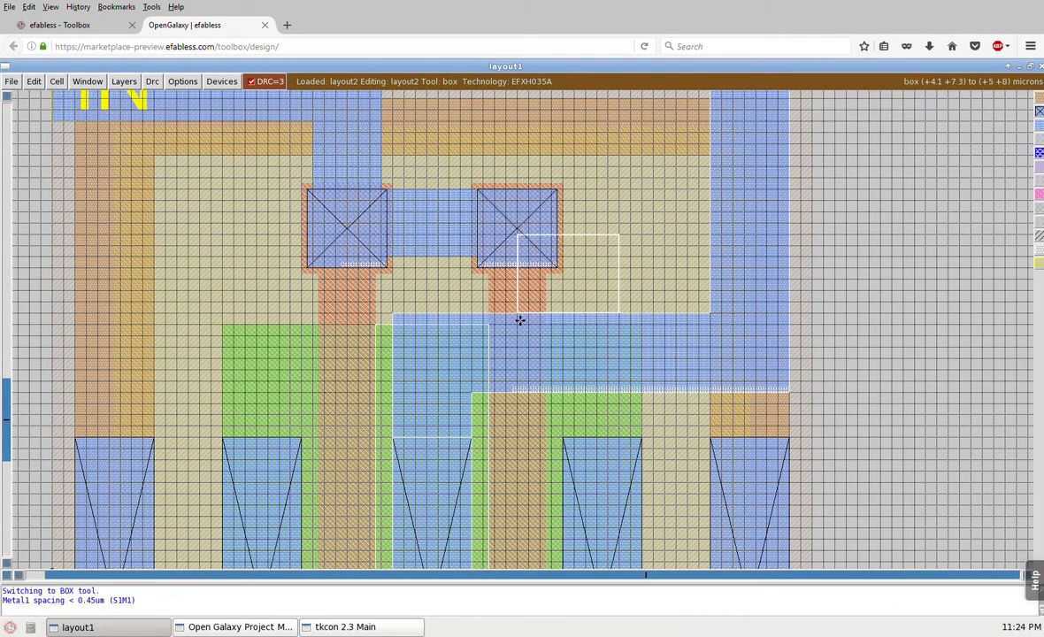
right_click(533, 277)
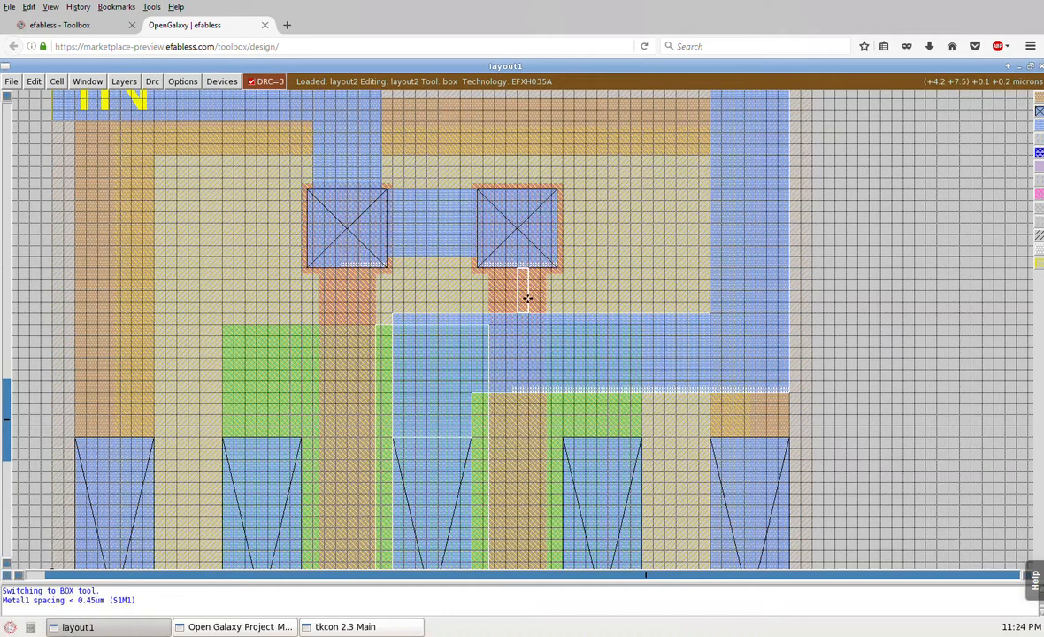
Erase a one-grid-square strip of metal from both the lower and upper edges of the wire's horizontal segment over the nmos
click(587, 439)
click(474, 395)
right_click(804, 386)
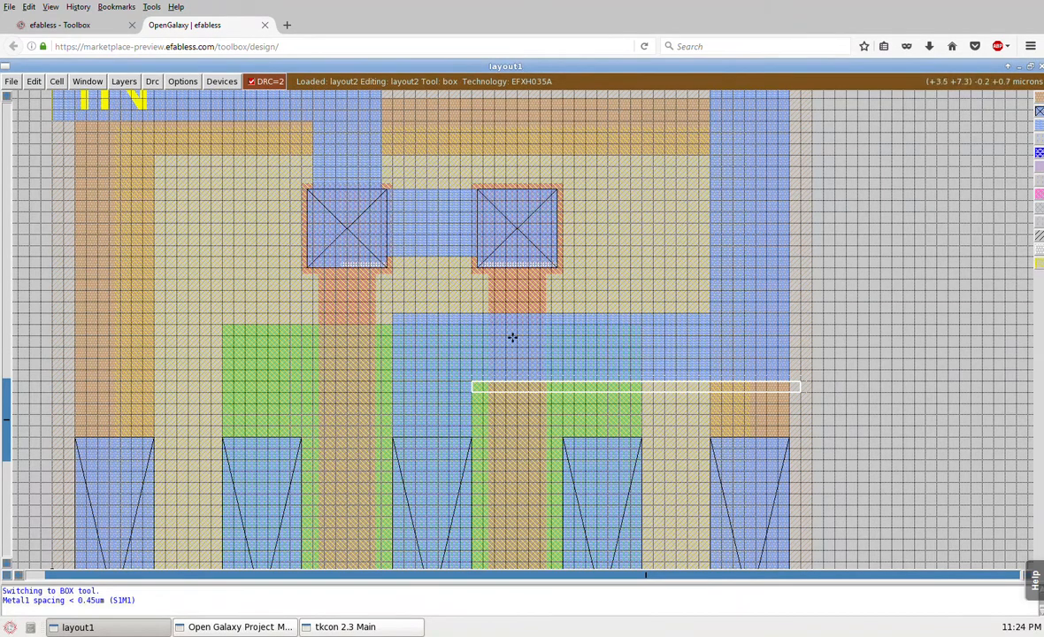
click(395, 325)
right_click(714, 317)
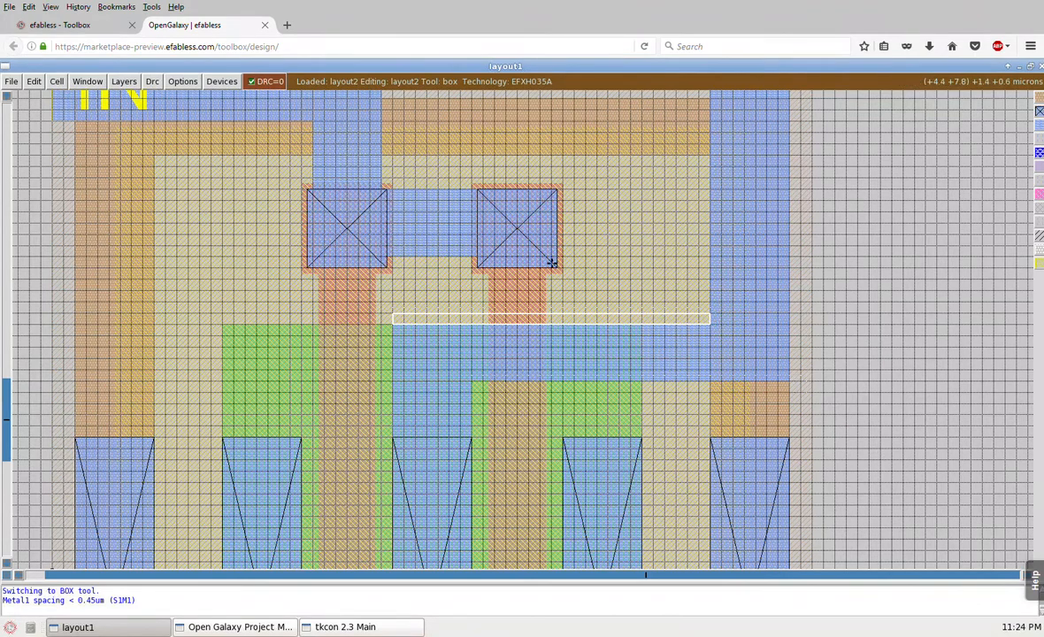
Select the trimmed wire's connected net to check its connection to the nmos's middle contact column
key(s)
key(s)
key(s)
key(s)
key(s)
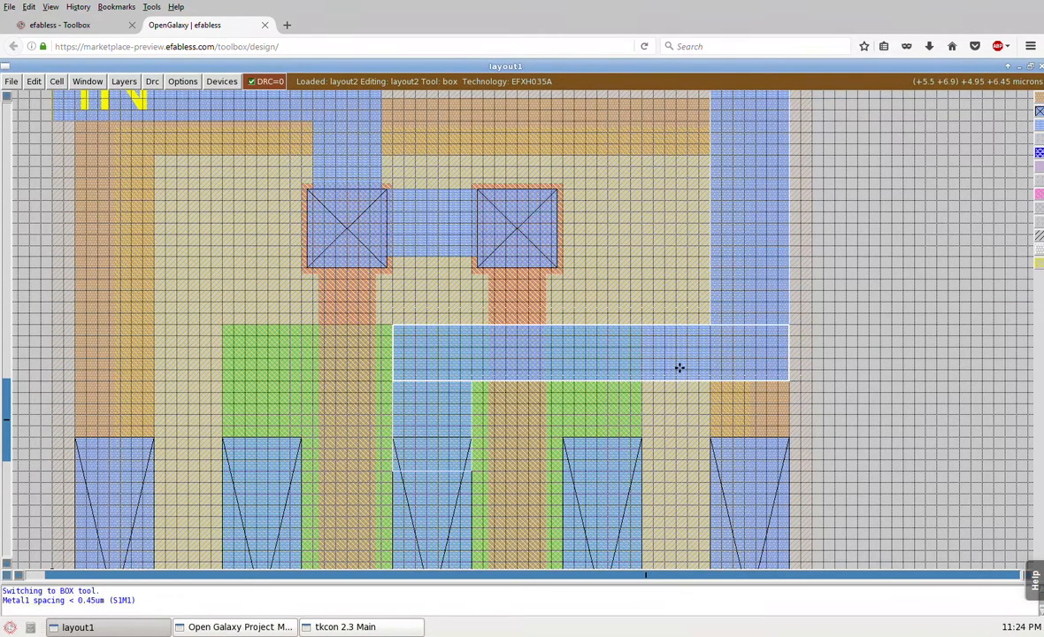
Edit the nmos device's parameters, setting its contact coverage to 55%
key(shift+z)
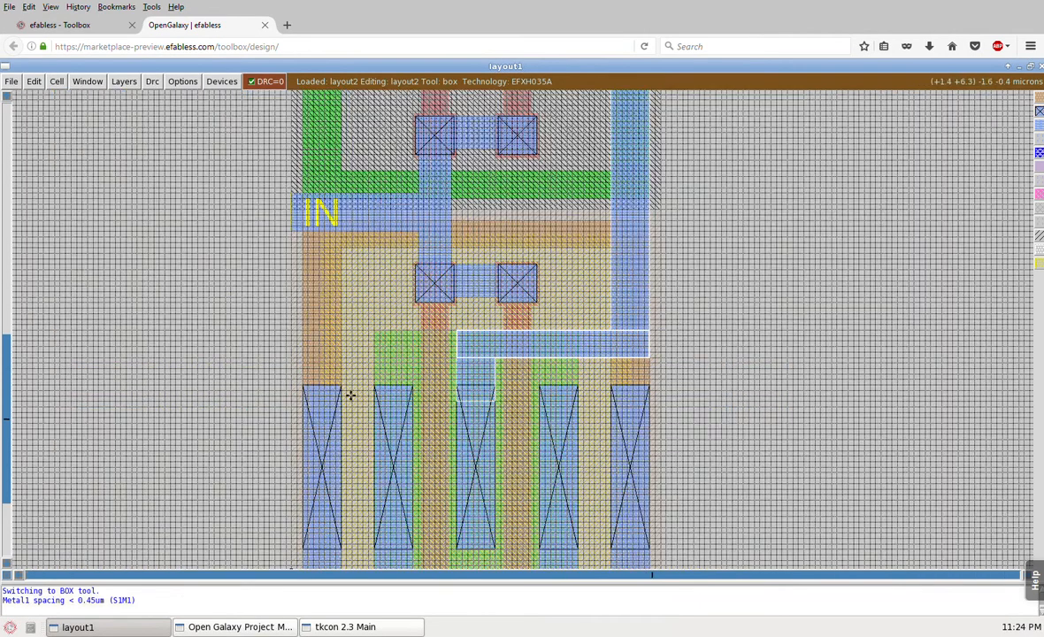
click(296, 445)
right_click(654, 284)
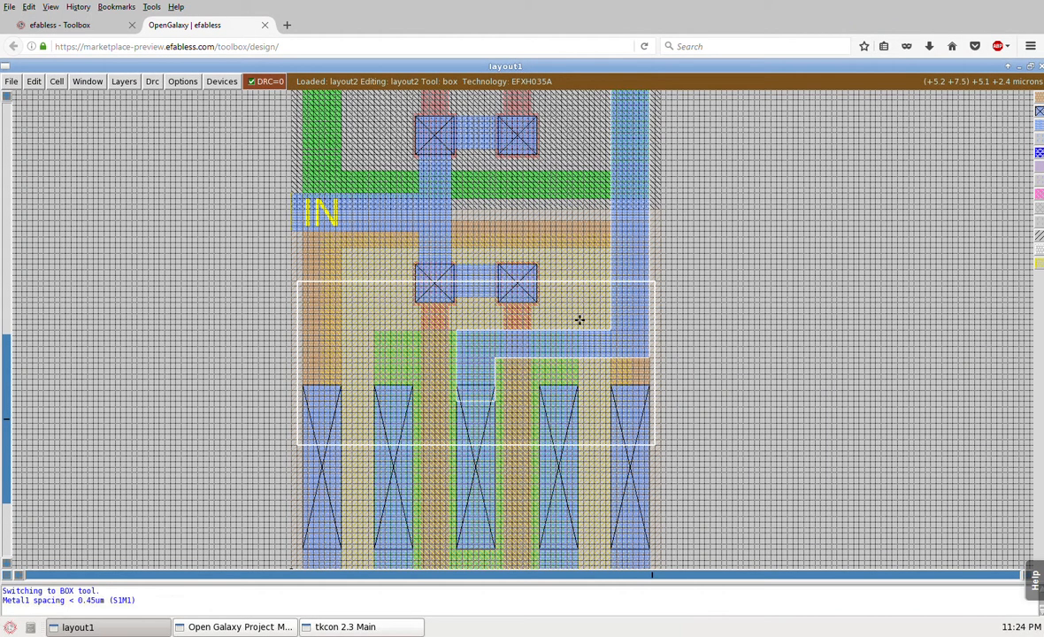
key(i)
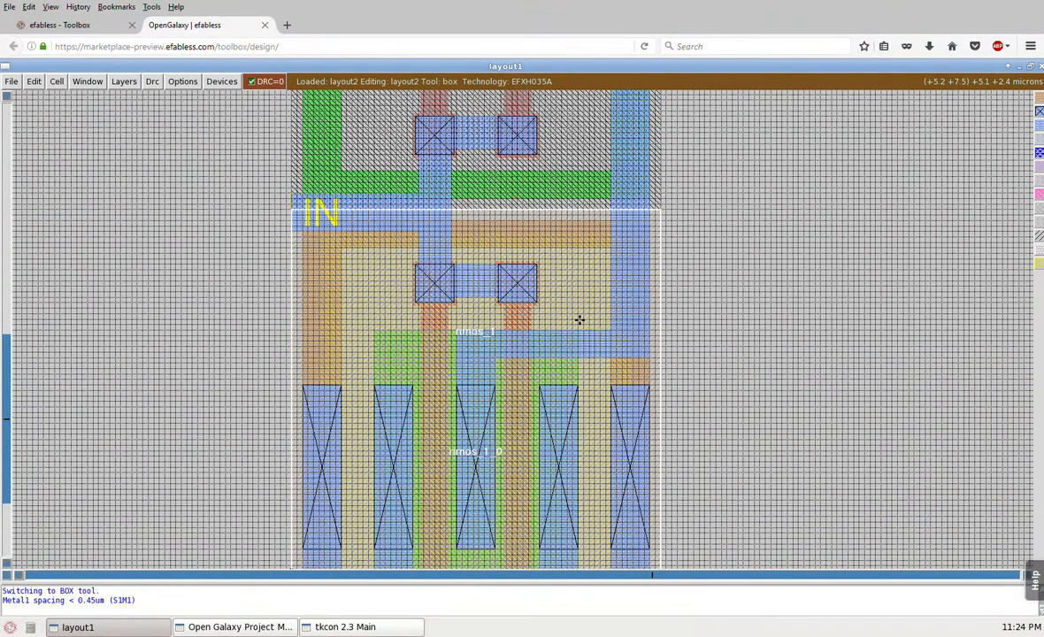
key(ctrl+p)
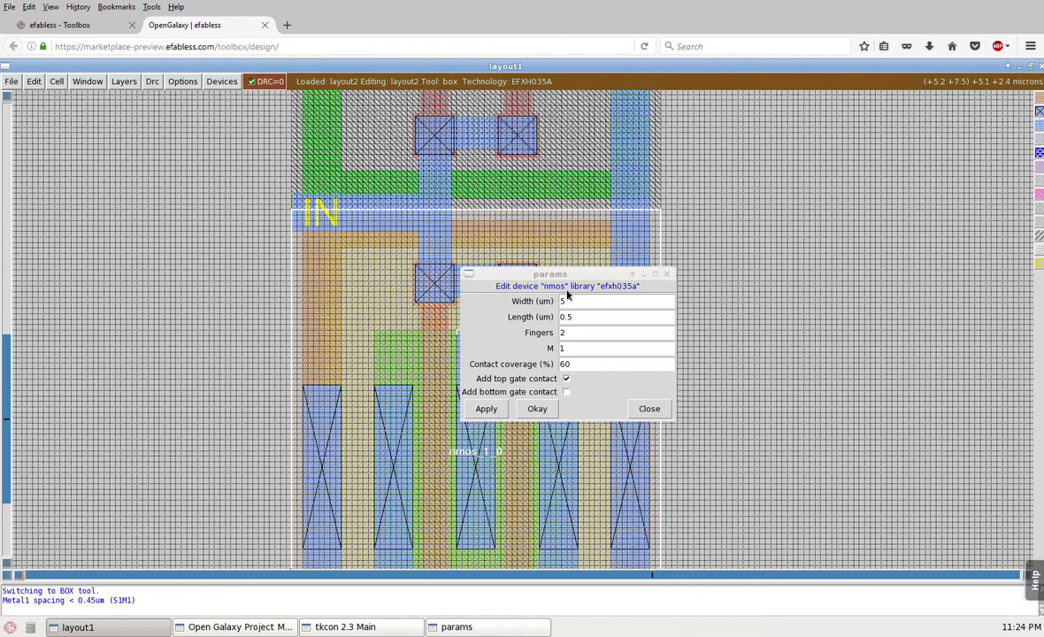
drag(575, 275, 800, 264)
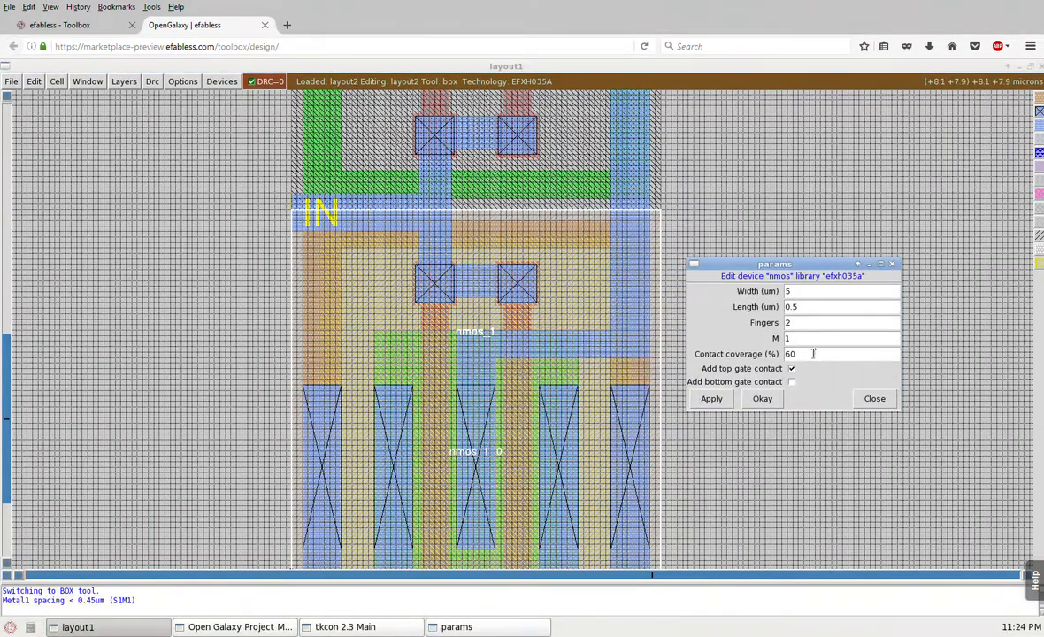
drag(814, 354, 759, 358)
text(55)
click(704, 400)
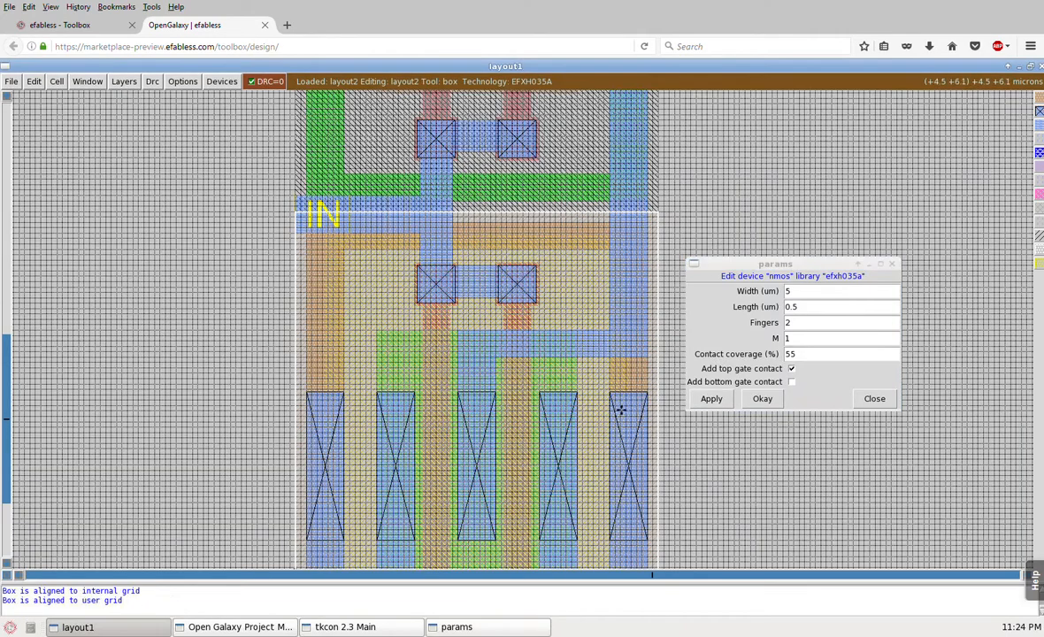
click(873, 401)
Paint metal along the lower edge of the drain wire's horizontal segment over the nmos, widening it by two grid squares
click(460, 378)
right_click(644, 306)
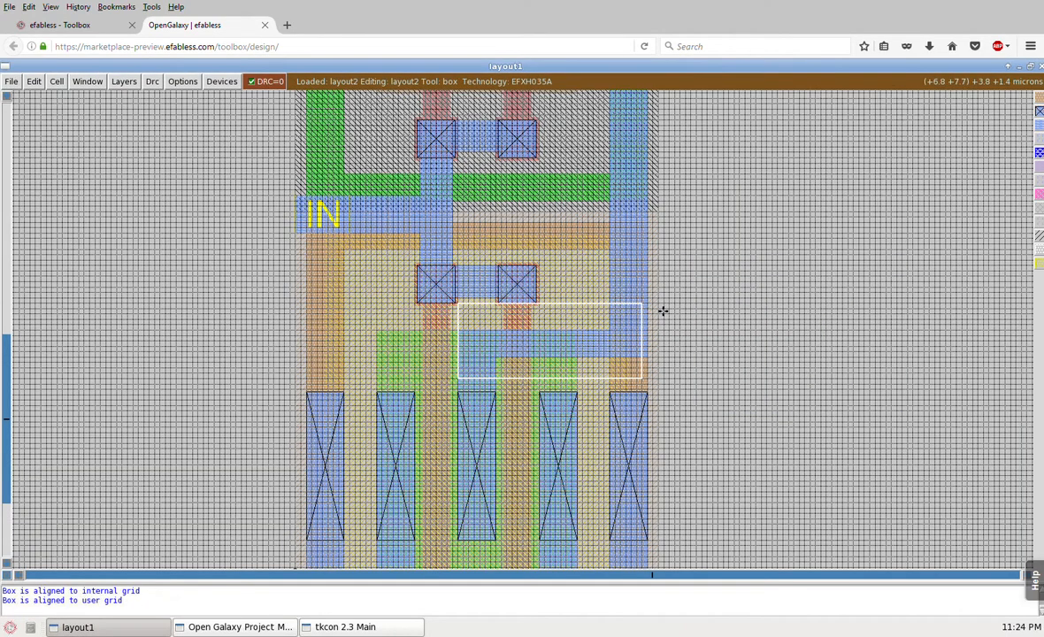
key(z)
click(243, 469)
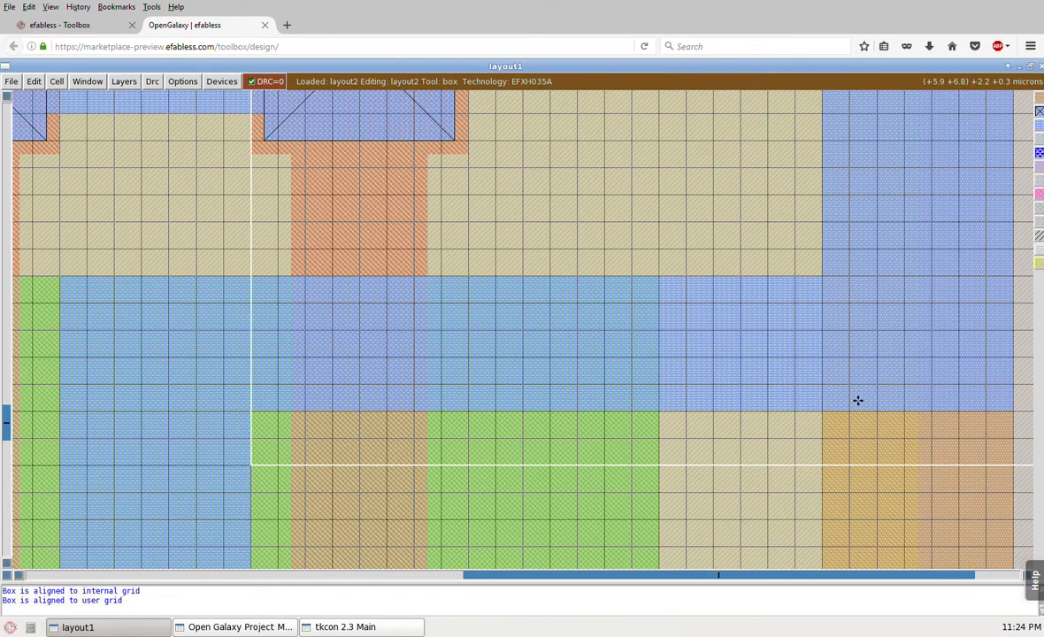
right_click(1008, 379)
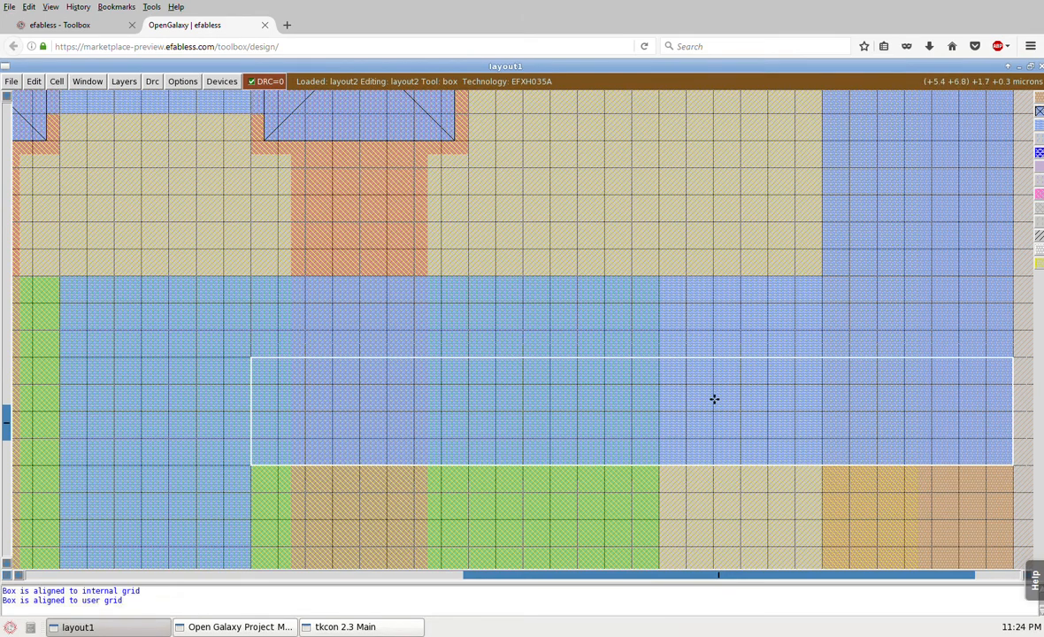
Select the widened wire's horizontal segment over the nmos and try moving it one grid square up and back down
key(shift+z)
key(shift+z)
click(328, 467)
right_click(695, 252)
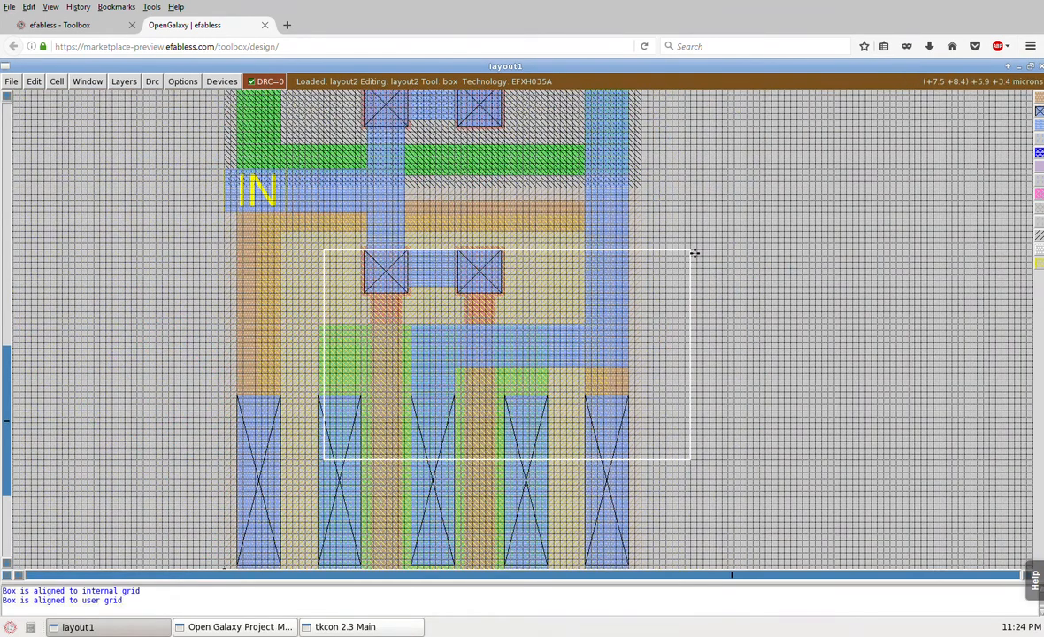
key(z)
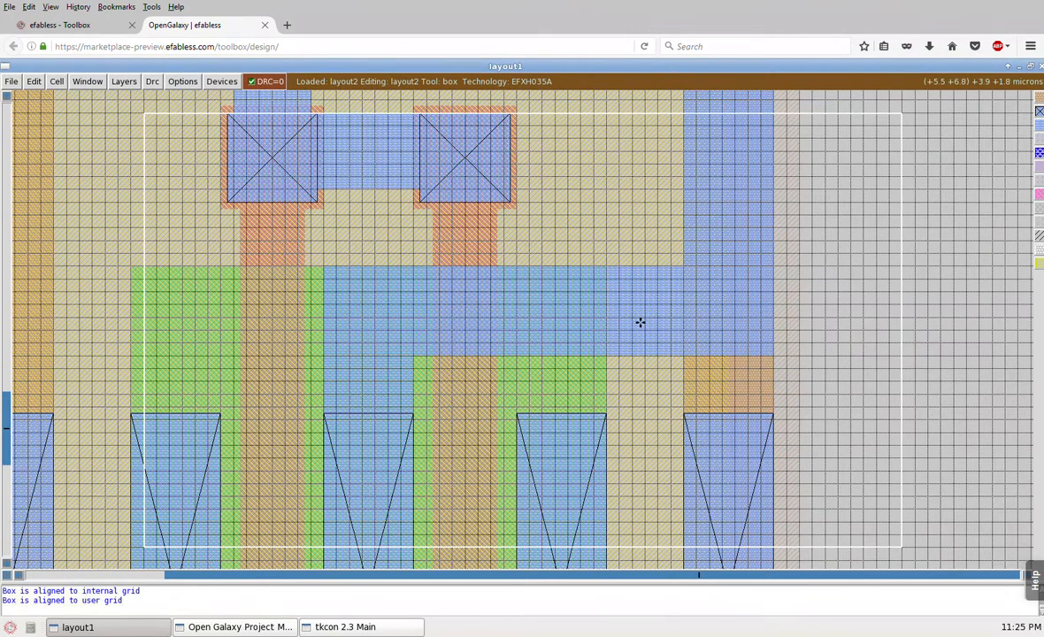
key(i)
key(i)
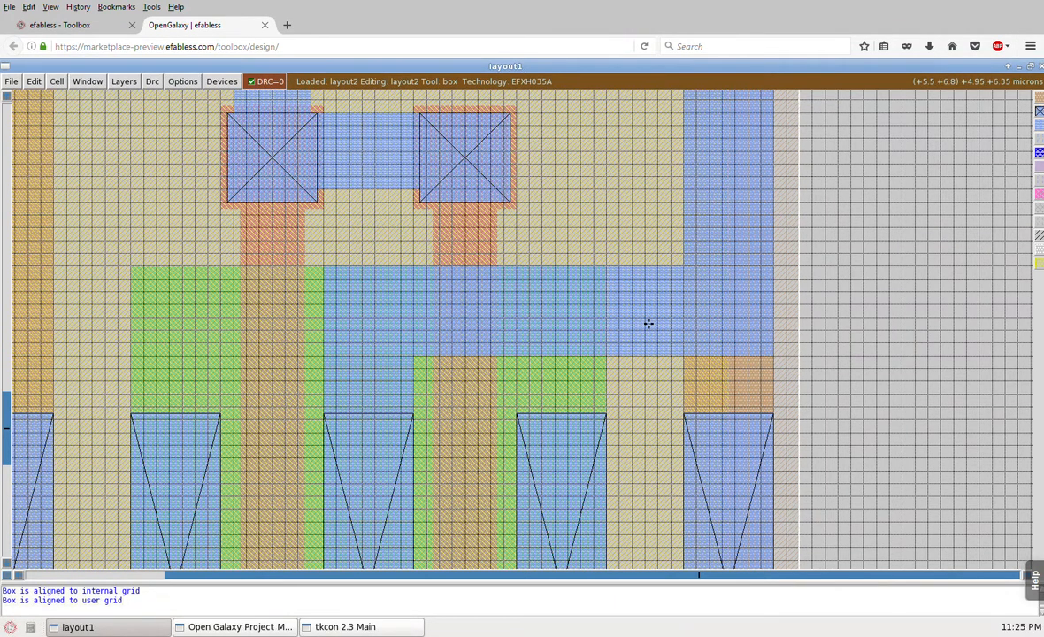
key(a)
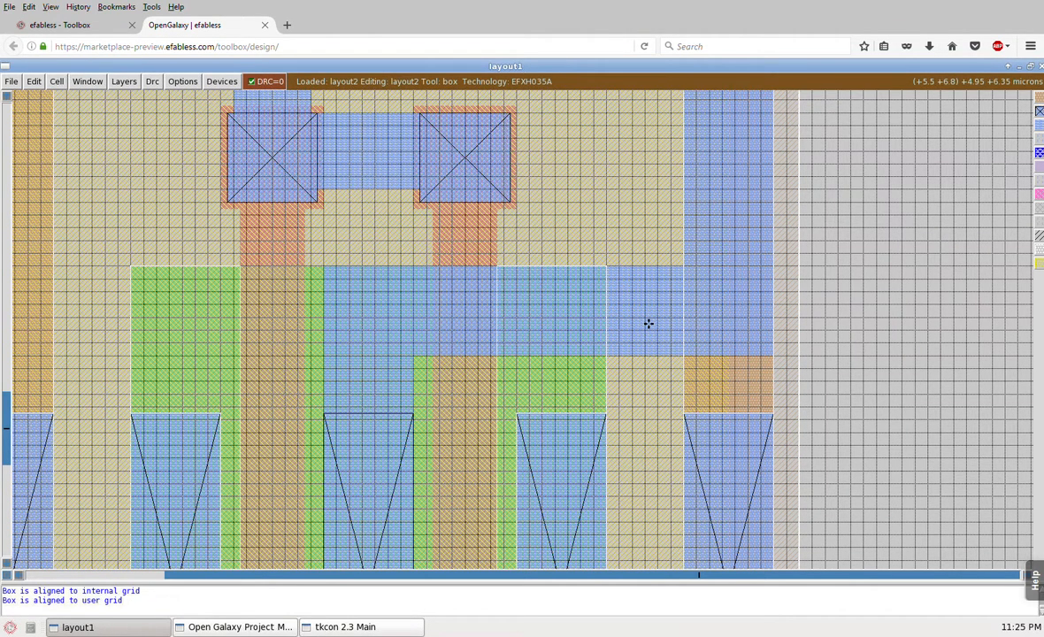
key(s)
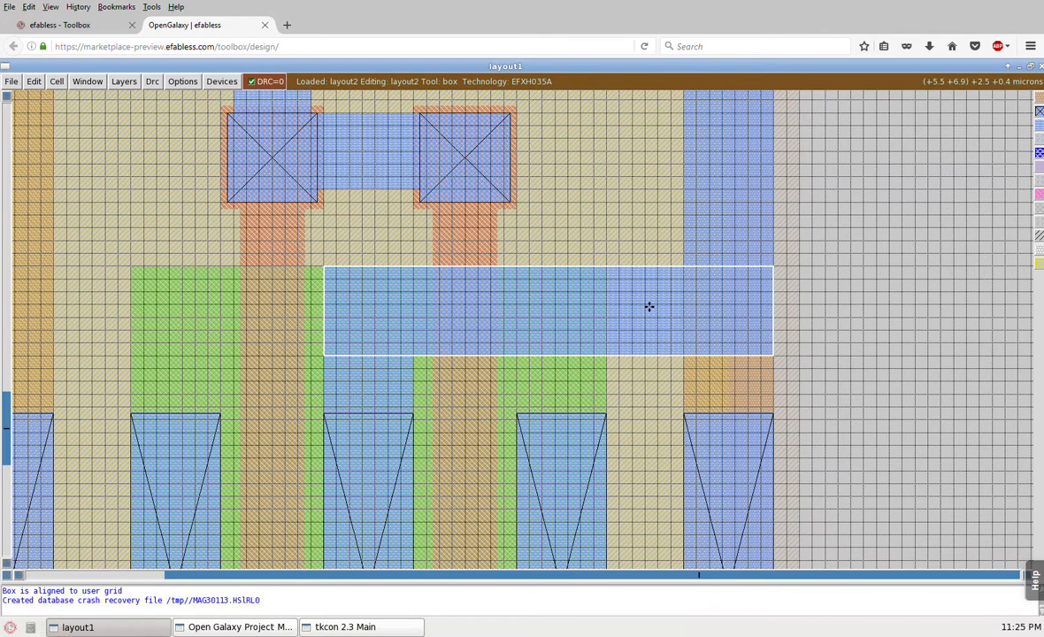
key(e)
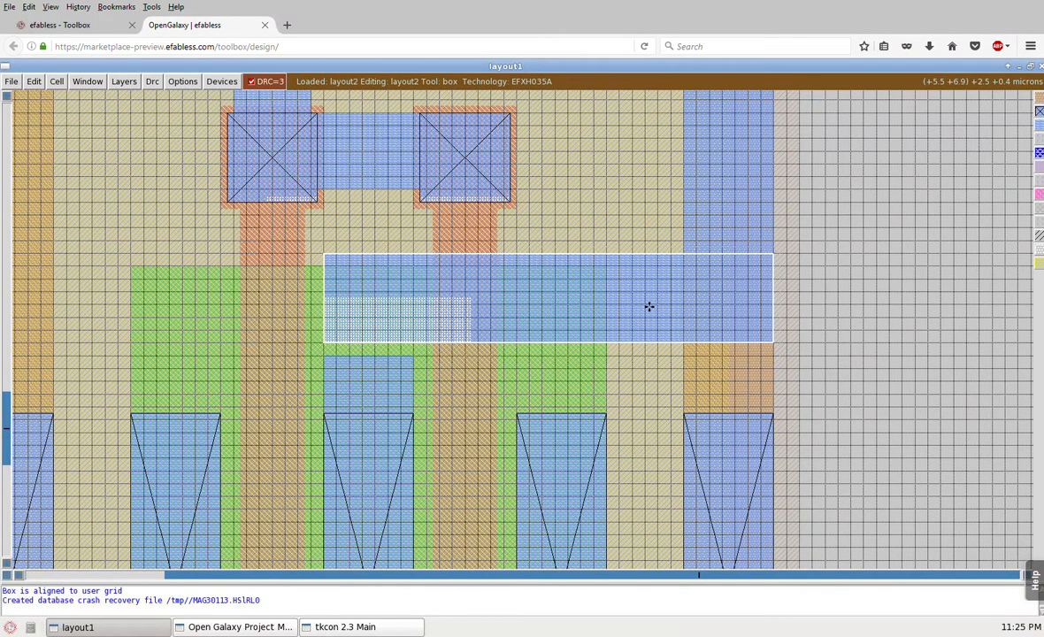
key(w)
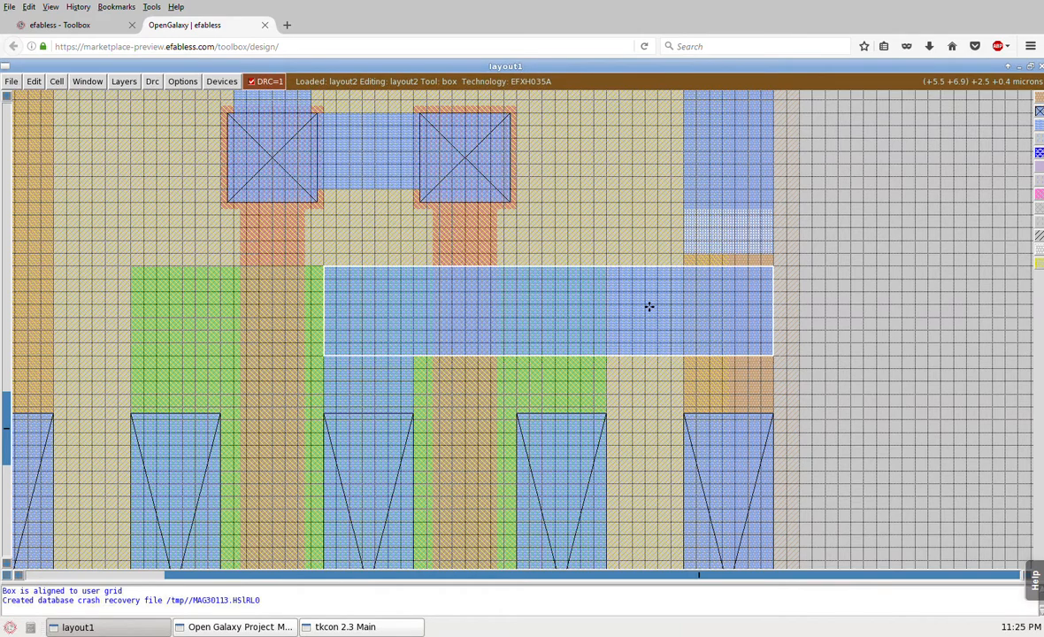
key(e)
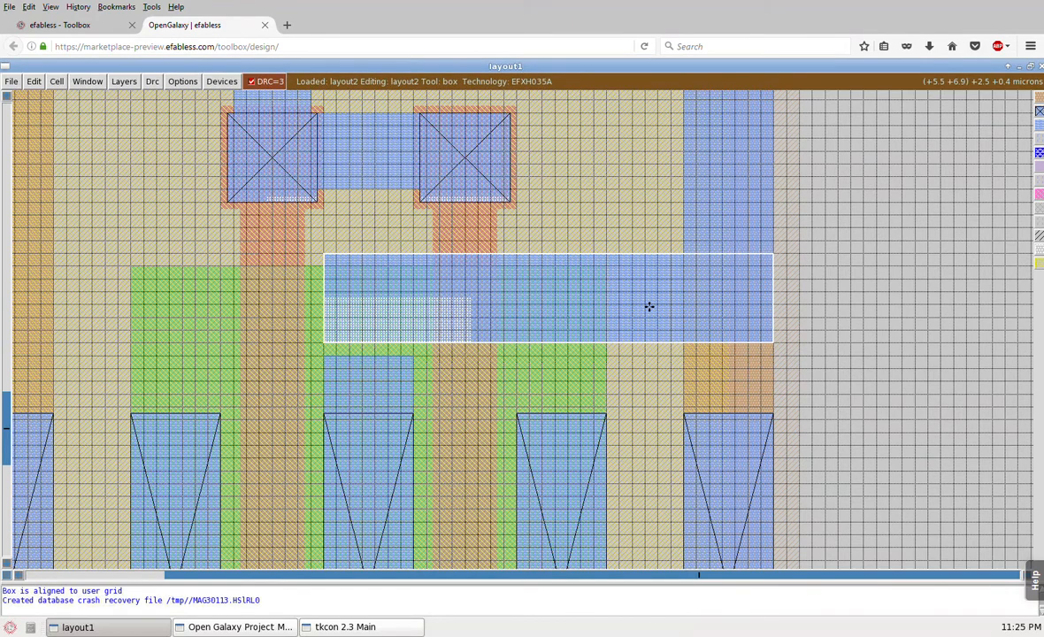
key(w)
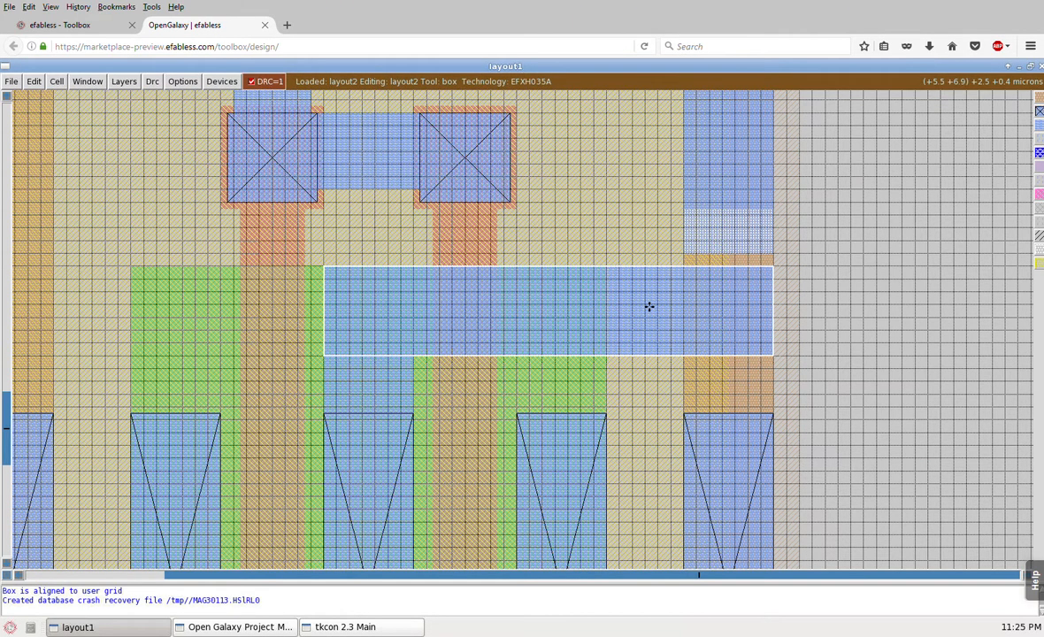
Try stretching the selected horizontal segment up and down in one-grid steps to test its DRC spacing to the gate contacts
key(e)
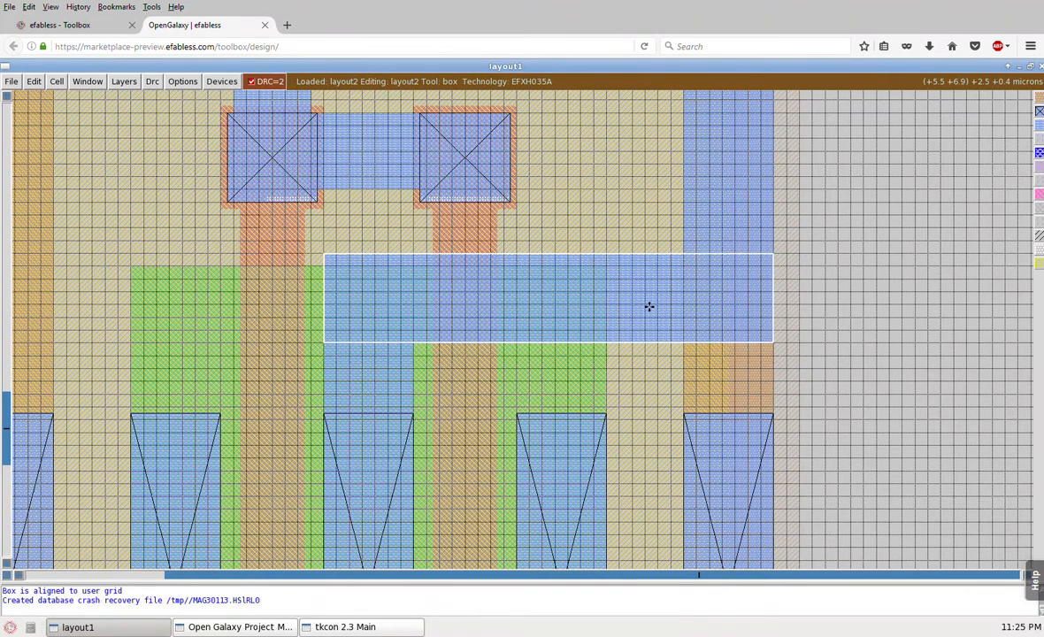
key(w)
key(w)
key(w)
key(e)
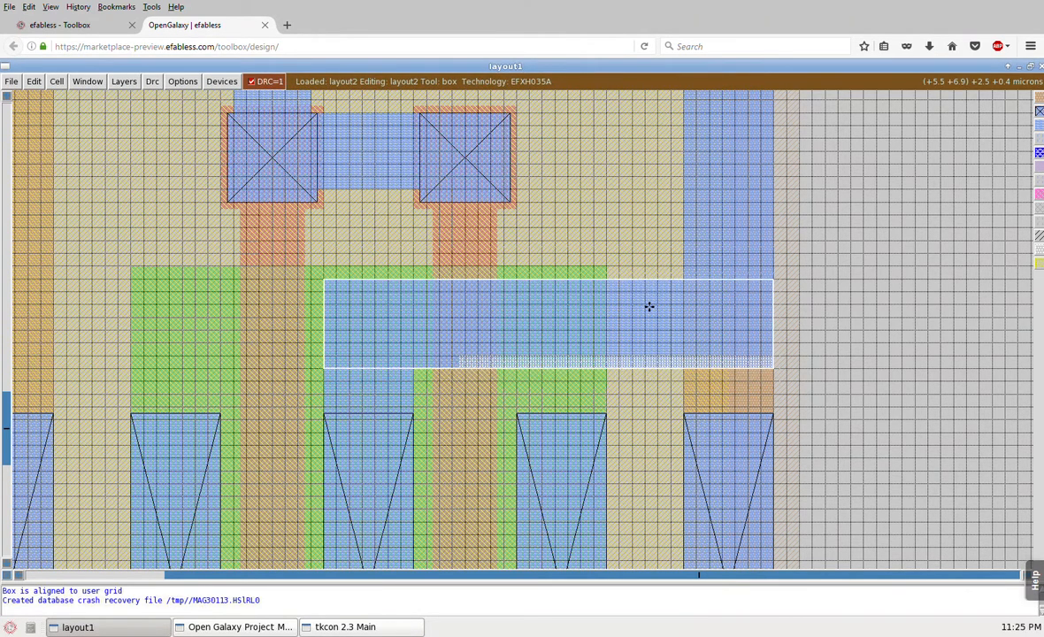
key(e)
key(e)
key(e)
key(e)
key(w)
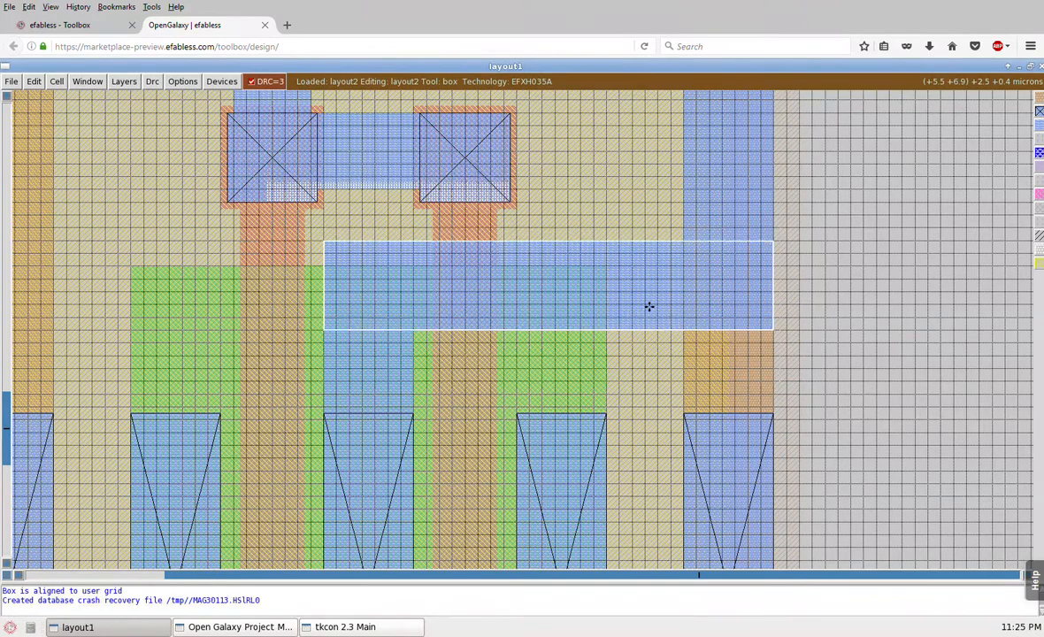
key(w)
key(w)
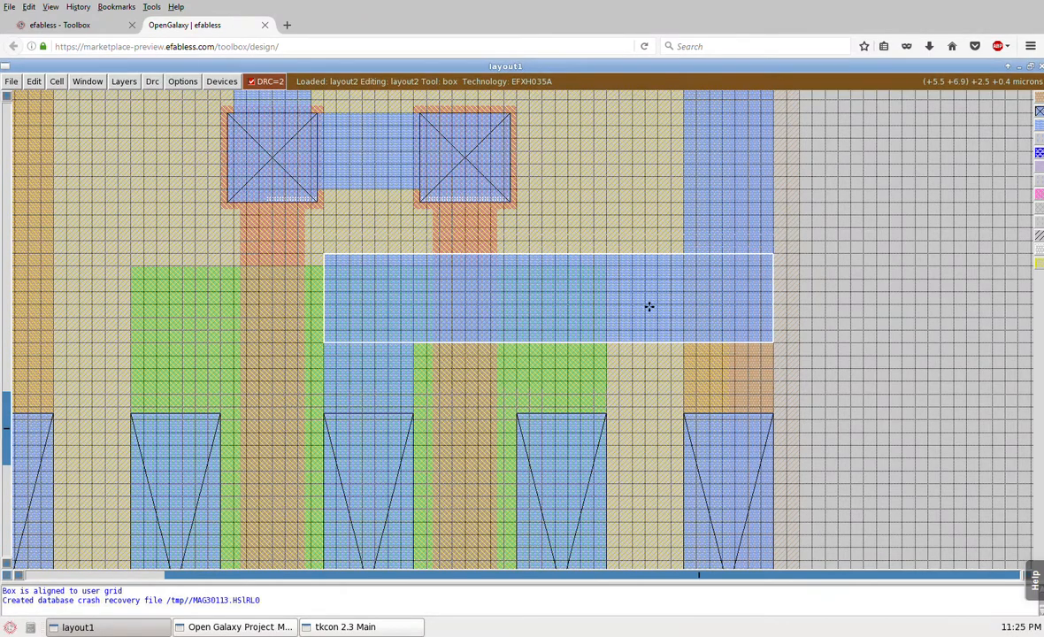
key(e)
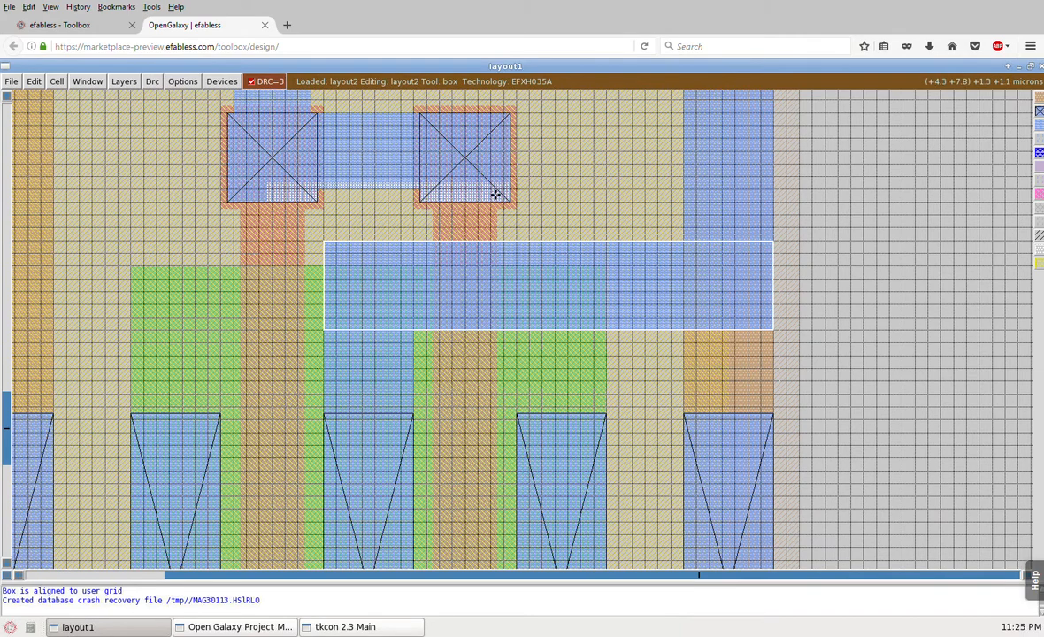
key(w)
key(w)
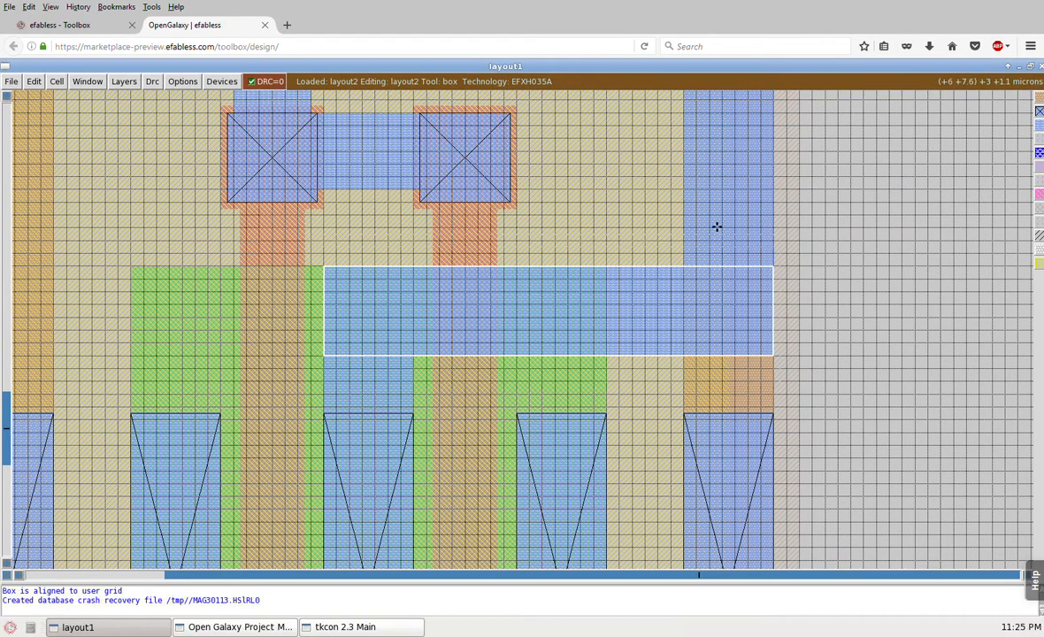
Label the vertical drain wire between the two devices OUT at 0.5 µm text size, on a box of about 0.7 × 0.6 µm
key(z)
key(shift+z)
click(540, 266)
right_click(602, 234)
key(z)
click(485, 416)
right_click(672, 278)
right_click(667, 277)
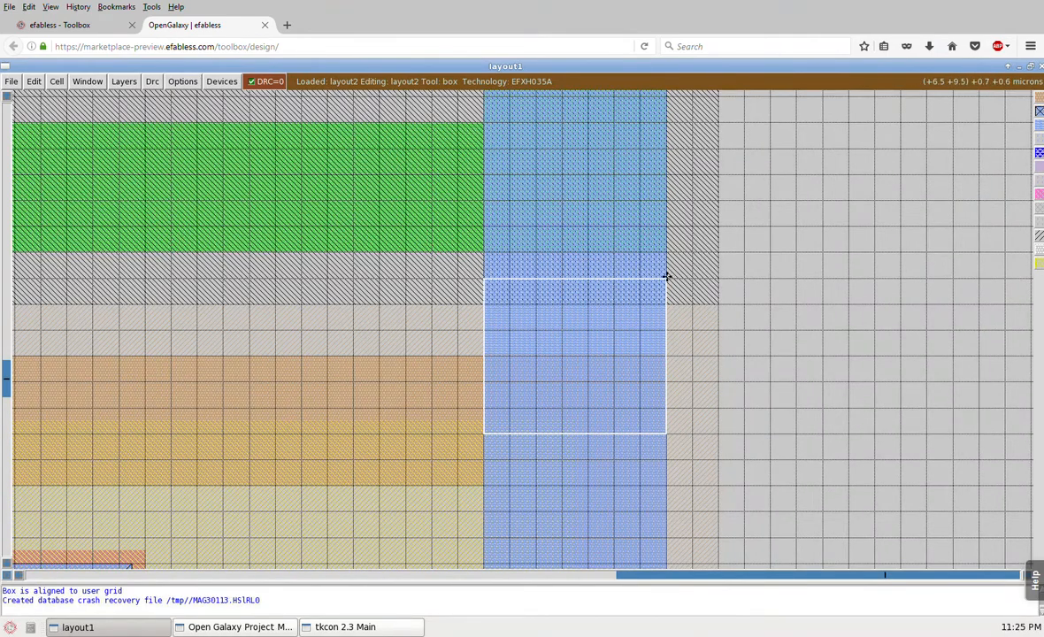
click(33, 80)
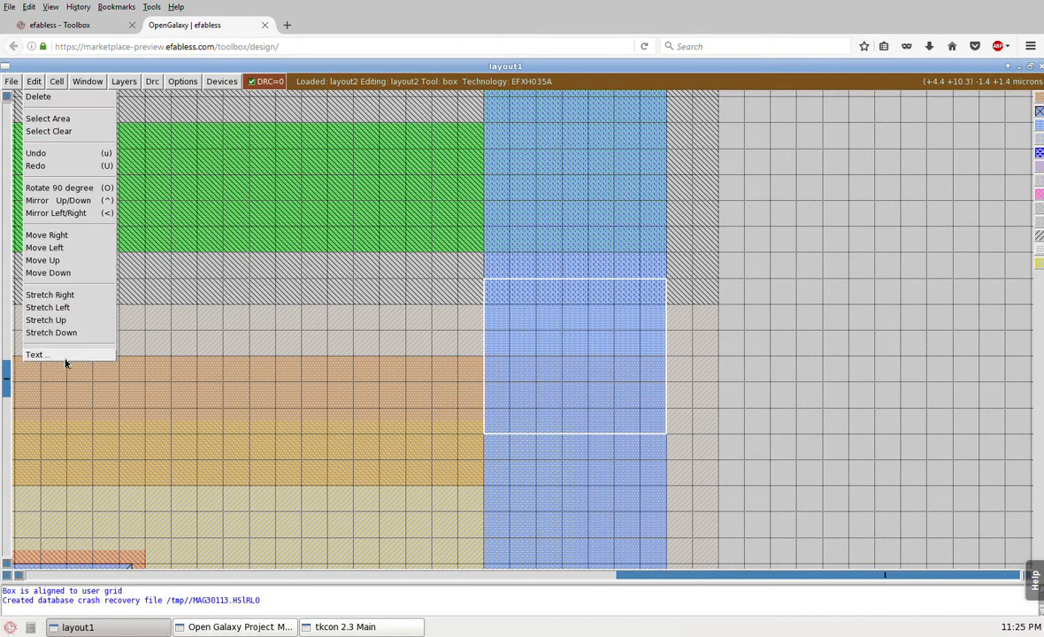
click(65, 356)
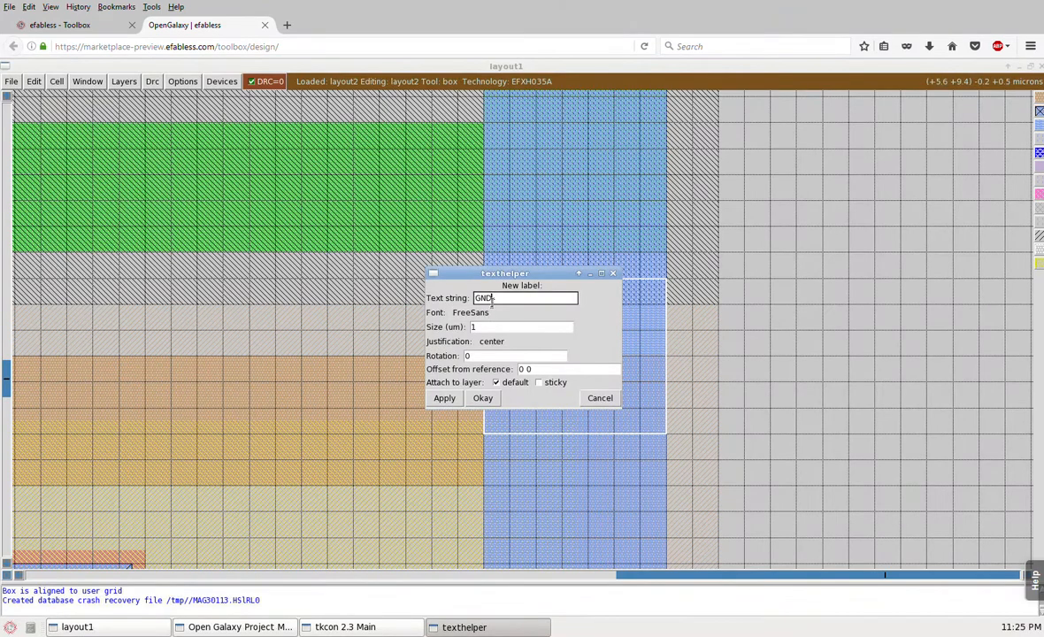
text(o)
key(Tab)
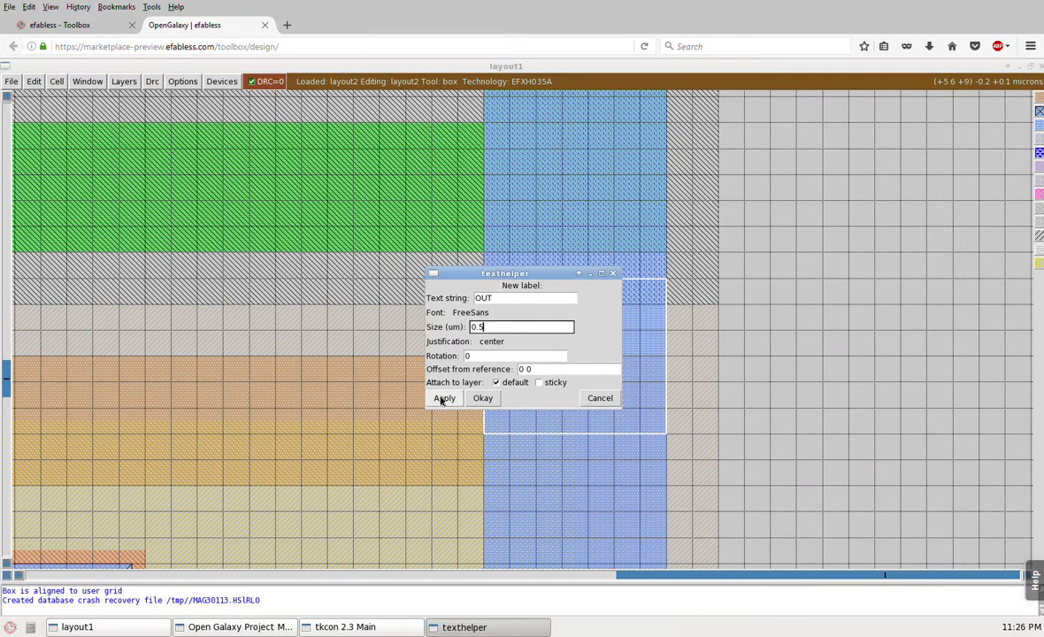
click(444, 398)
click(599, 399)
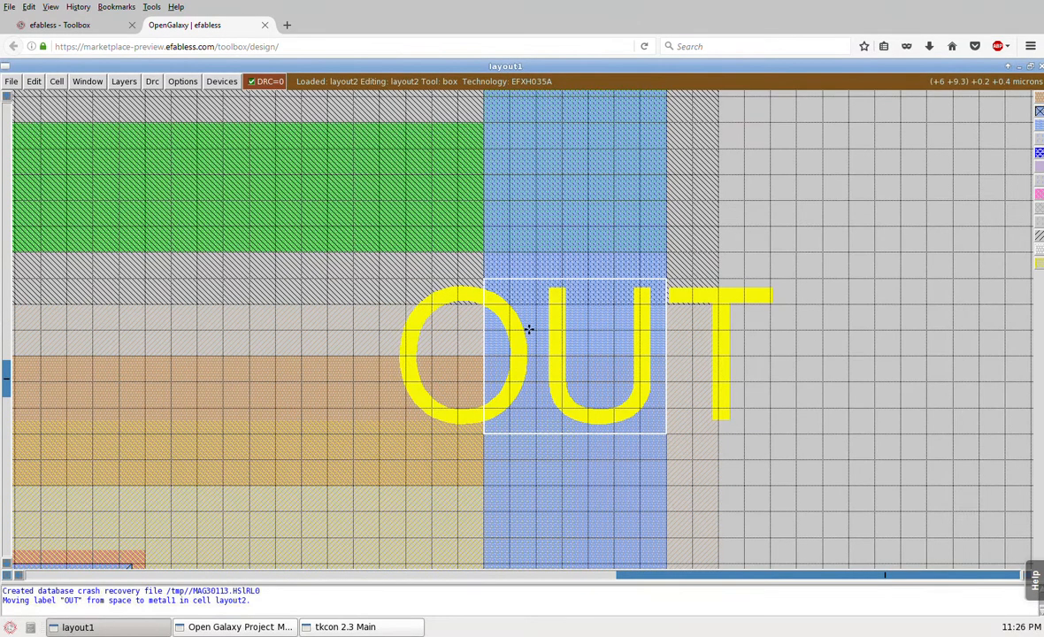
Select the OUT wire's entire connected net to check its connection to both devices' middle contact columns across the whole layout
key(shift+z)
key(shift+z)
key(shift+z)
key(i)
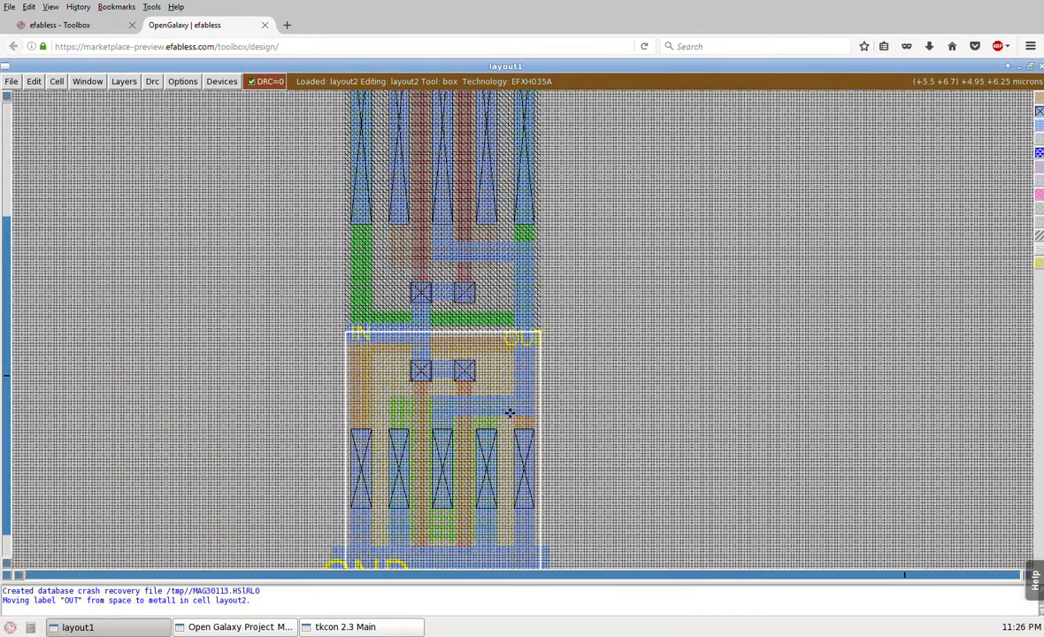
key(s)
key(s)
key(s)
key(s)
key(s)
key(s)
key(s)
key(s)
key(s)
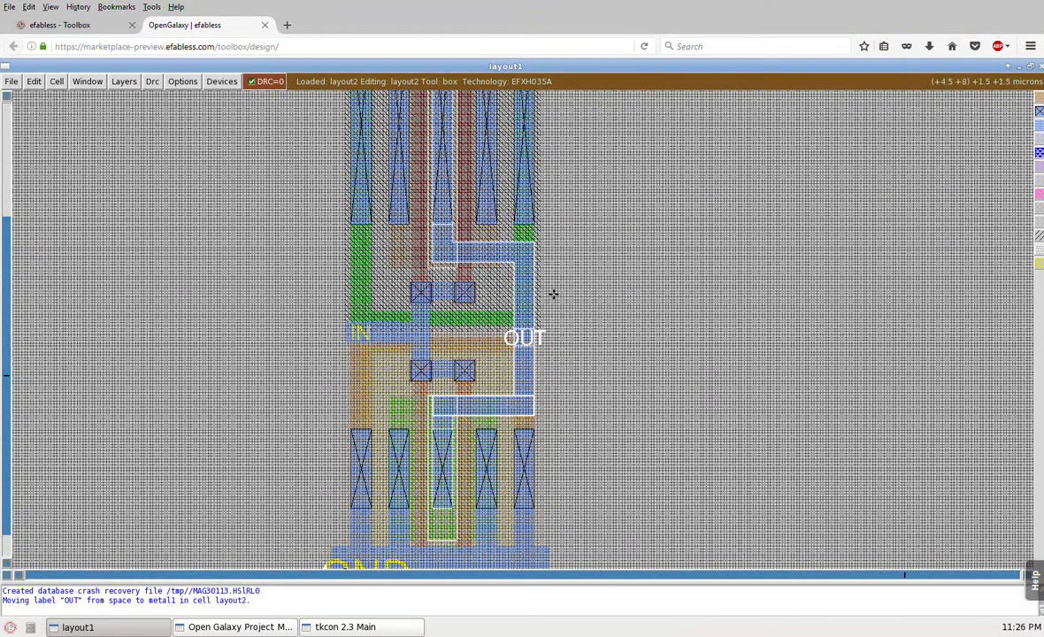
key(v)
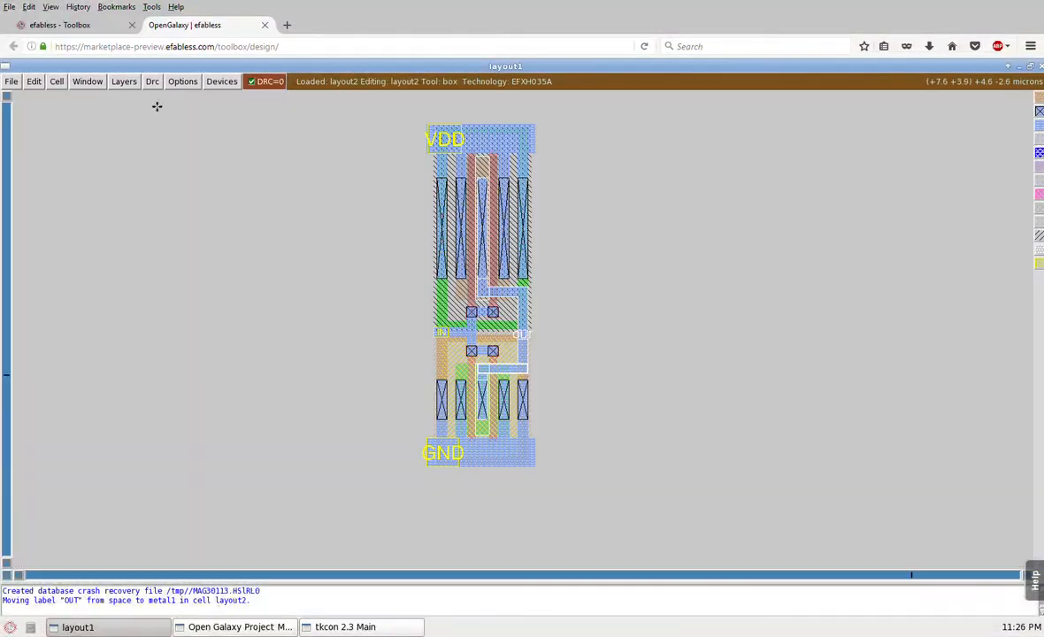
Save the finished inverter layout
click(9, 82)
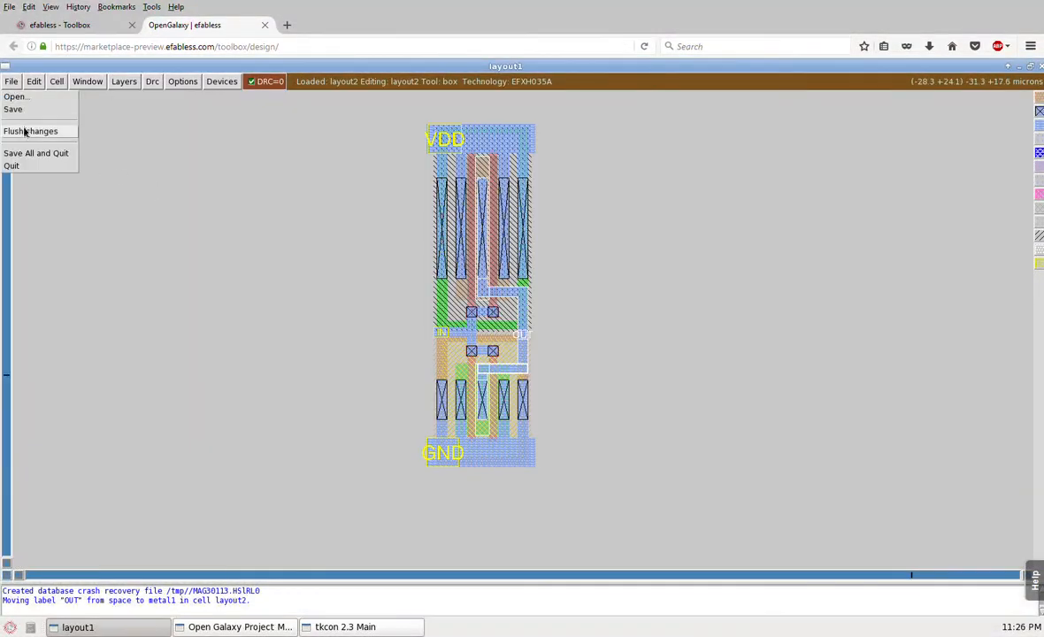
click(23, 111)
click(402, 388)
click(406, 382)
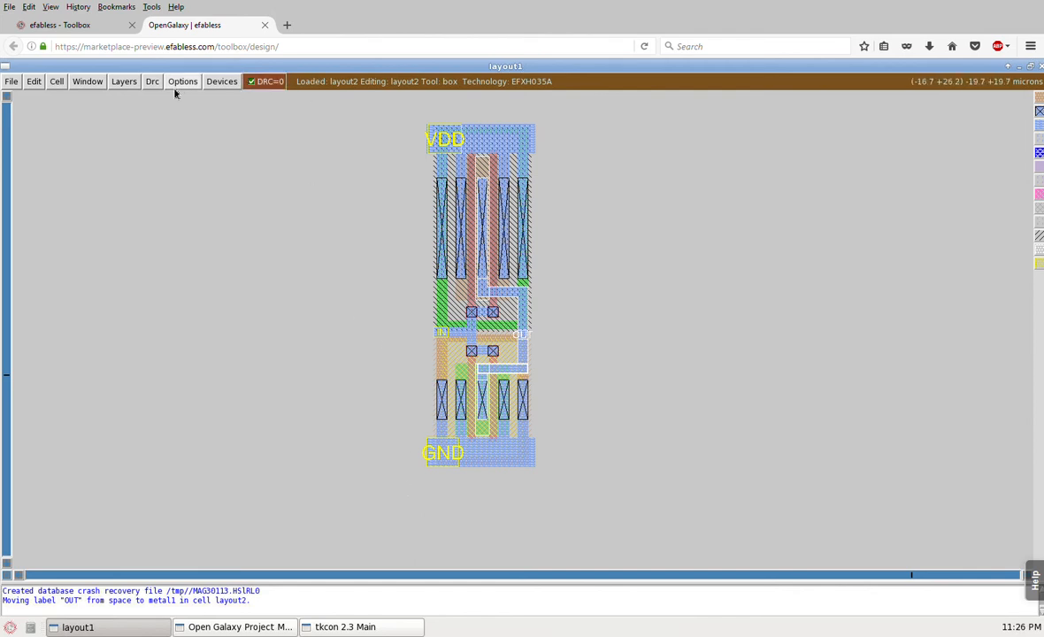
click(212, 81)
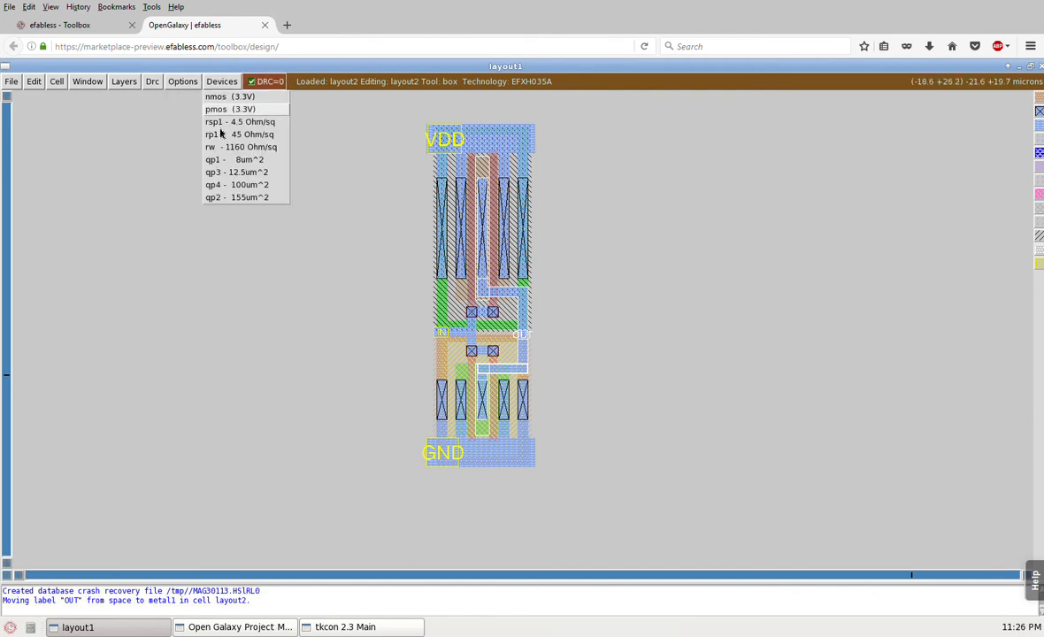
click(363, 316)
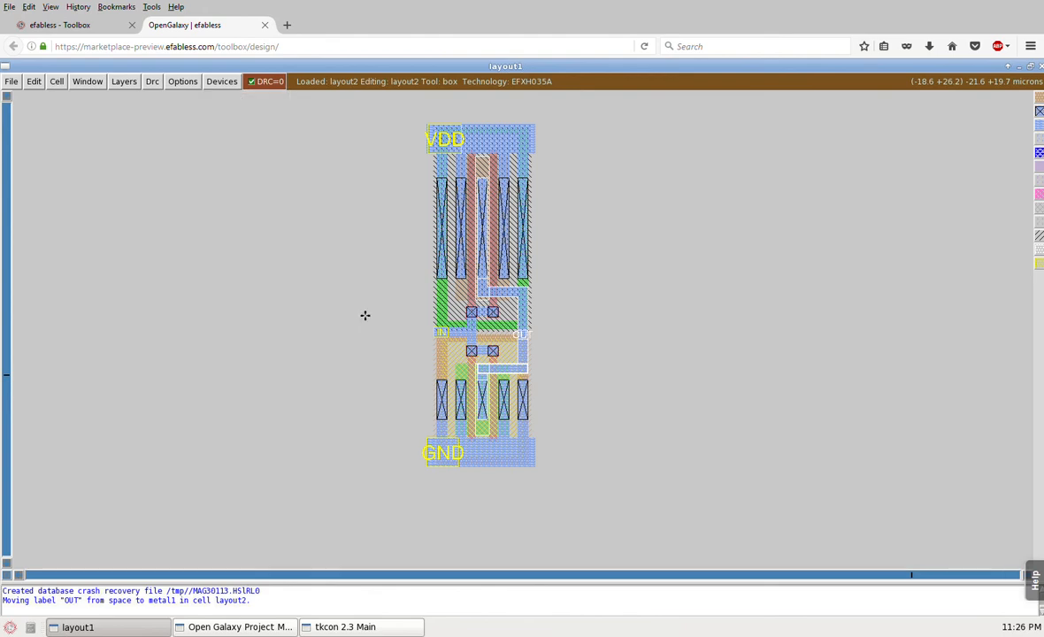